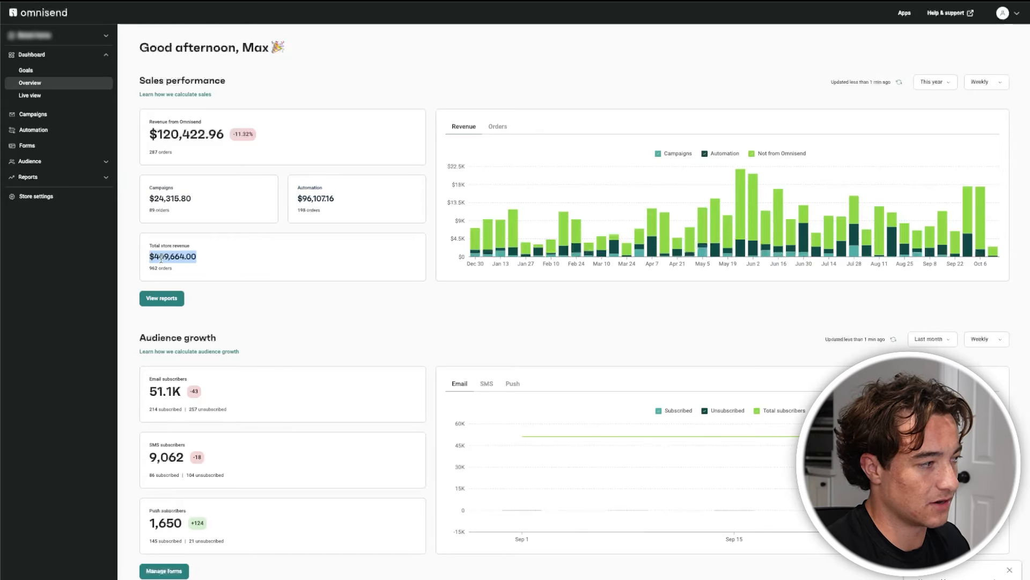
Examine the Omnisend revenue and total store revenue figures in the sales performance overview
triple_click(163, 135)
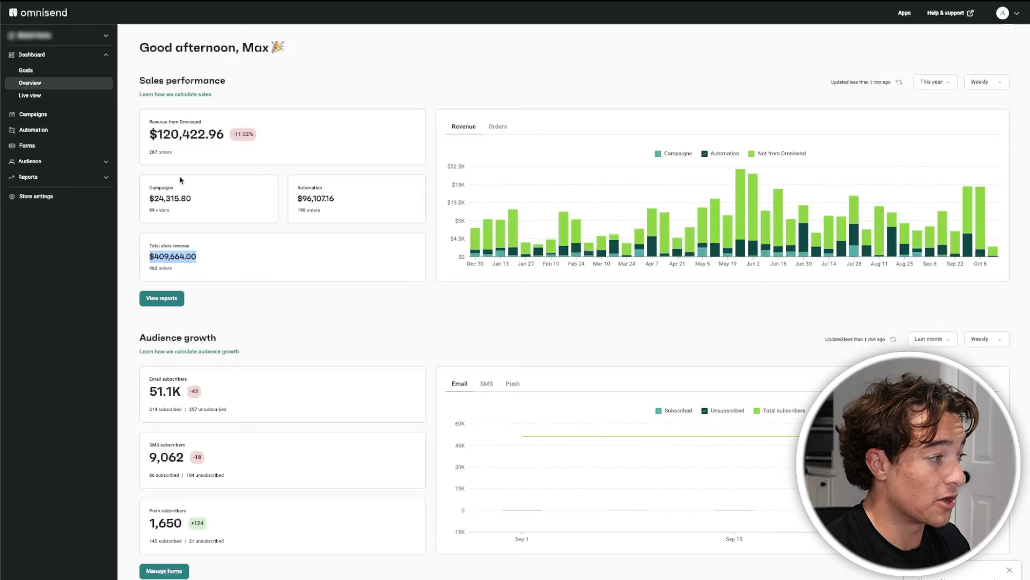
triple_click(178, 139)
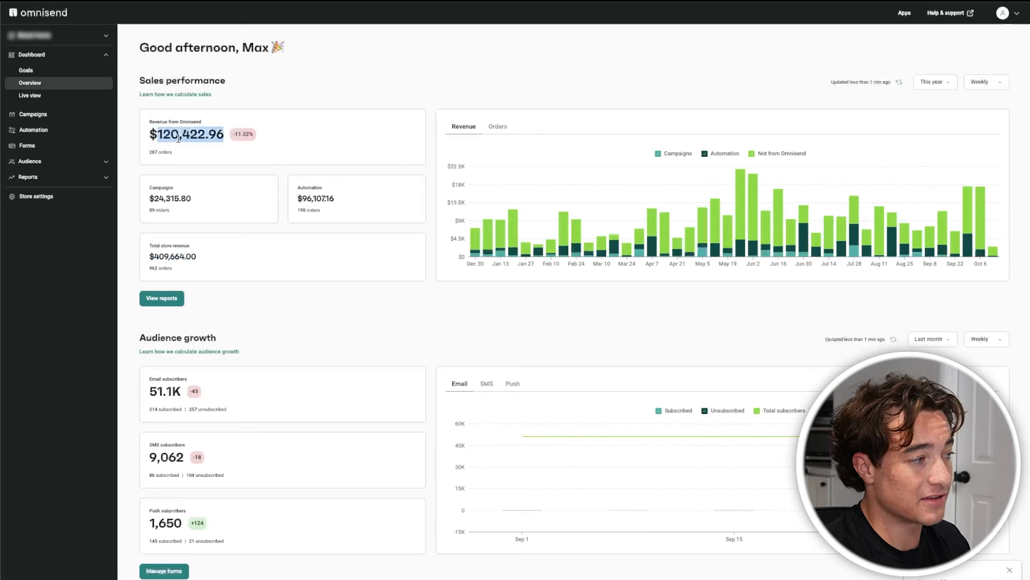
triple_click(177, 256)
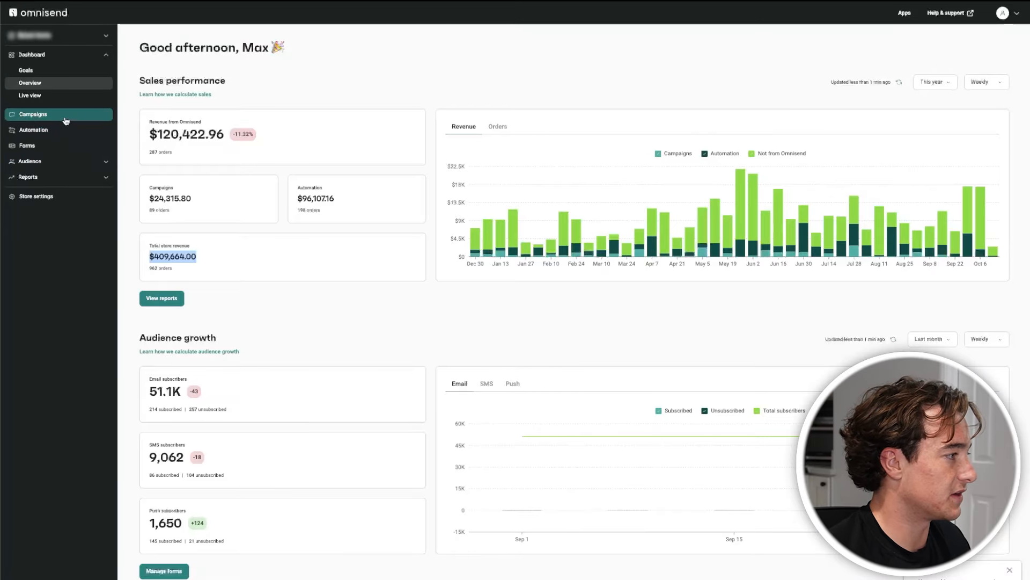
Open the campaigns list and look through the sent email, SMS and push campaigns
click(45, 115)
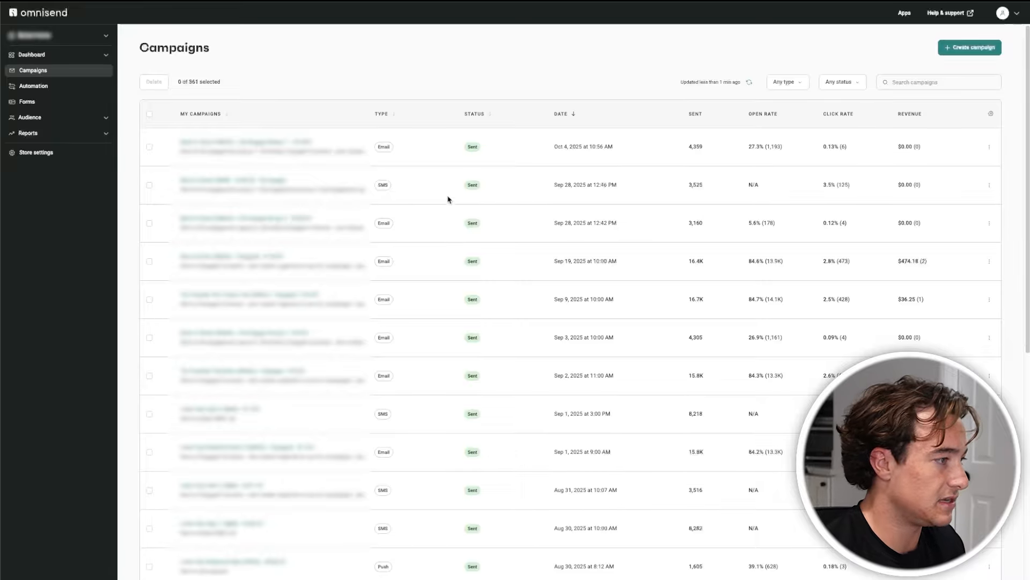
scroll(387, 256, down, 7)
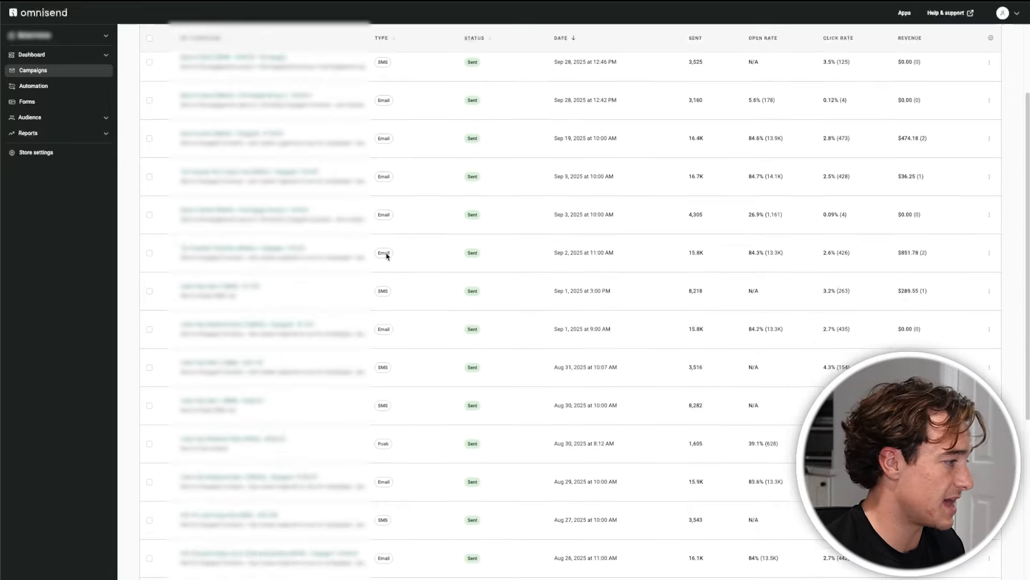
scroll(386, 256, up, 7)
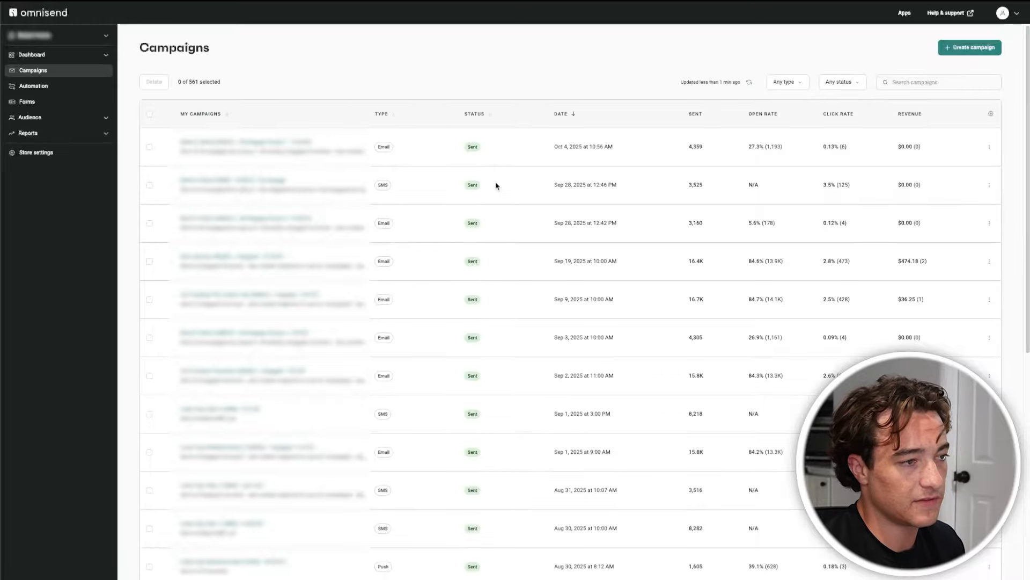
Open the automation workflows and review the Abandoned Checkout, Welcome Series and Abandoned Add To Cart entries
click(48, 85)
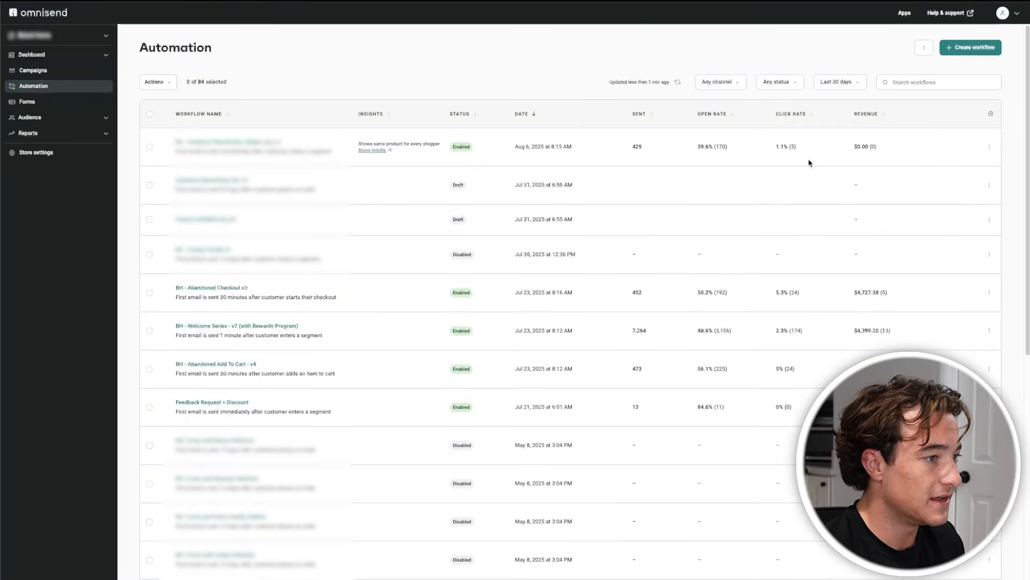
scroll(362, 271, down, 1)
drag(267, 279, 197, 307)
drag(321, 316, 178, 315)
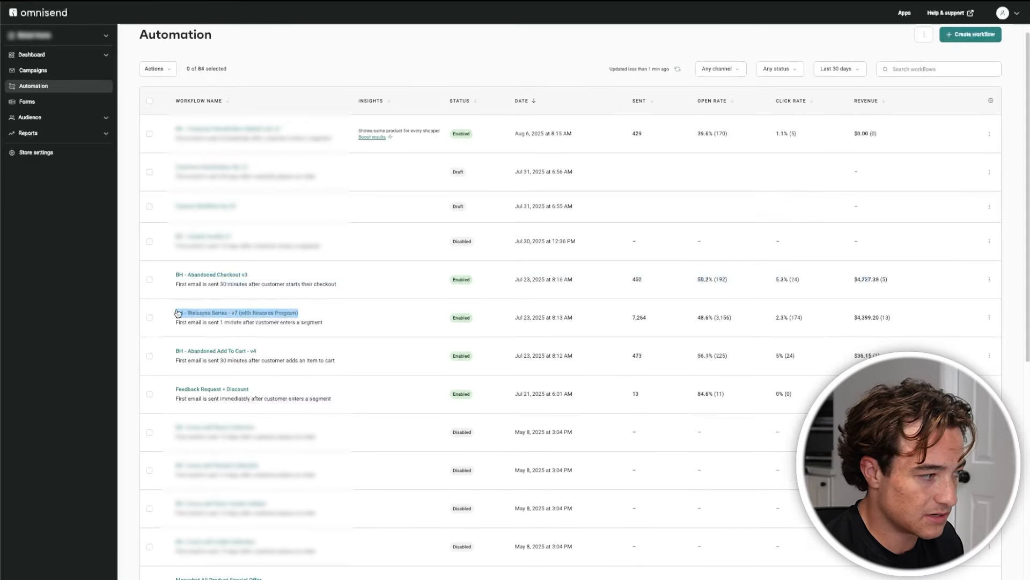
drag(265, 359, 167, 356)
click(353, 355)
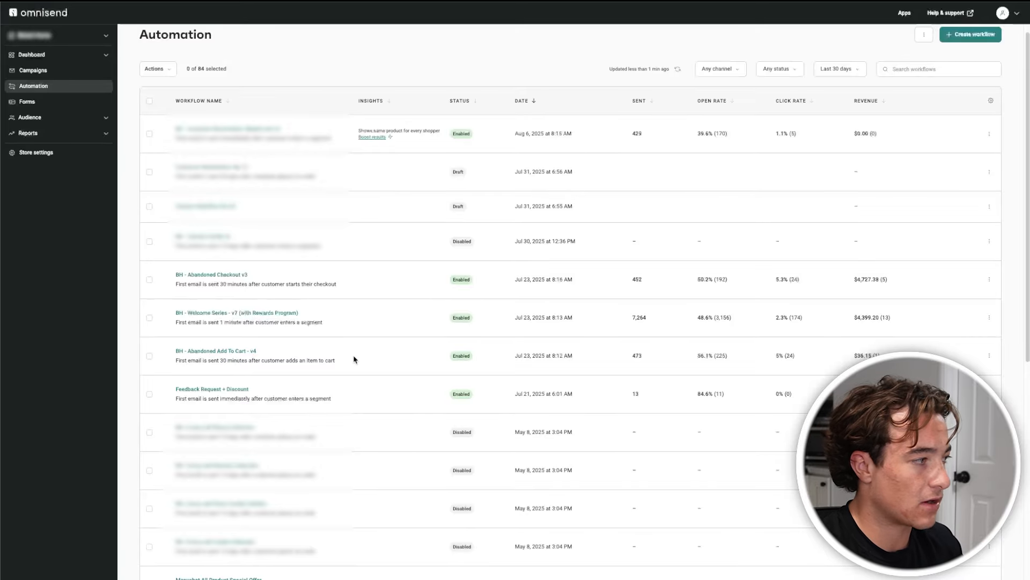
Open the forms list and look over the available Audience and Reports sections, collapsing both when done
click(67, 109)
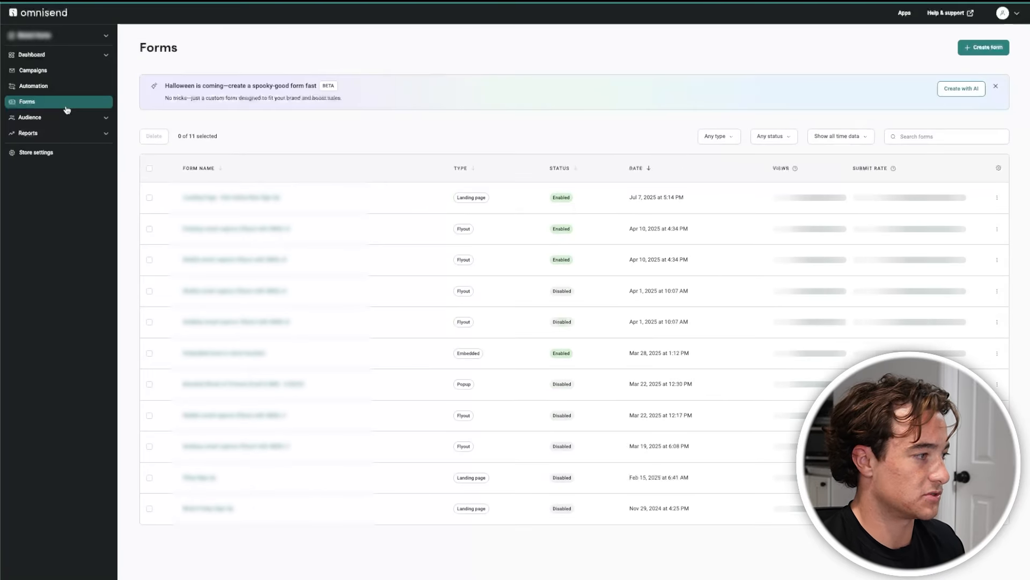
click(63, 117)
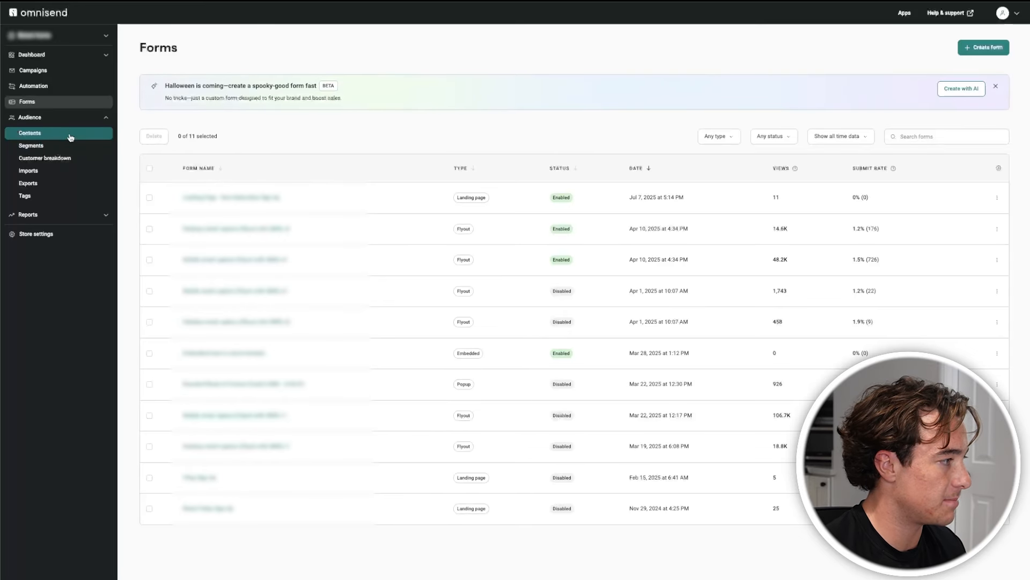
click(67, 215)
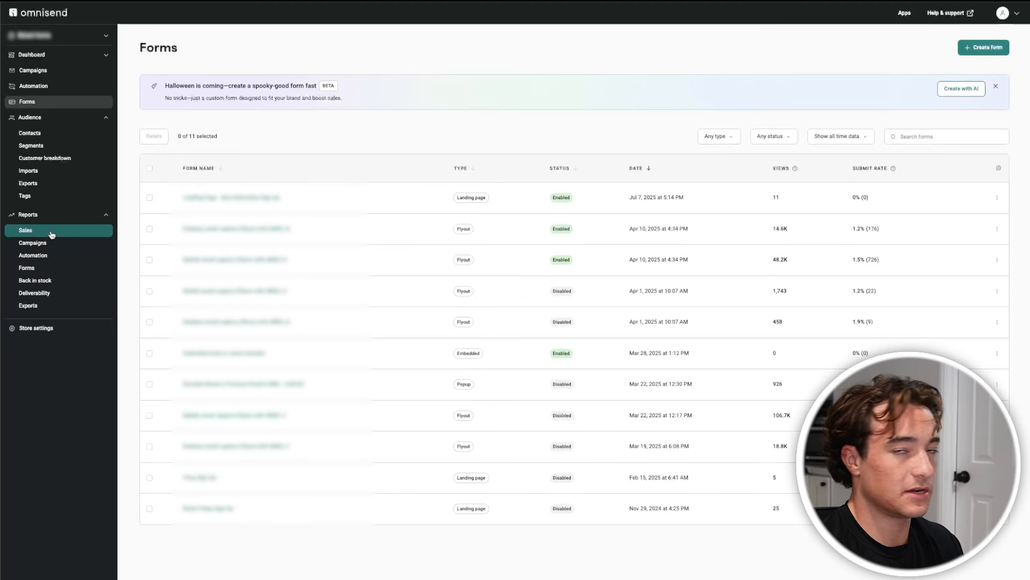
click(107, 118)
click(108, 135)
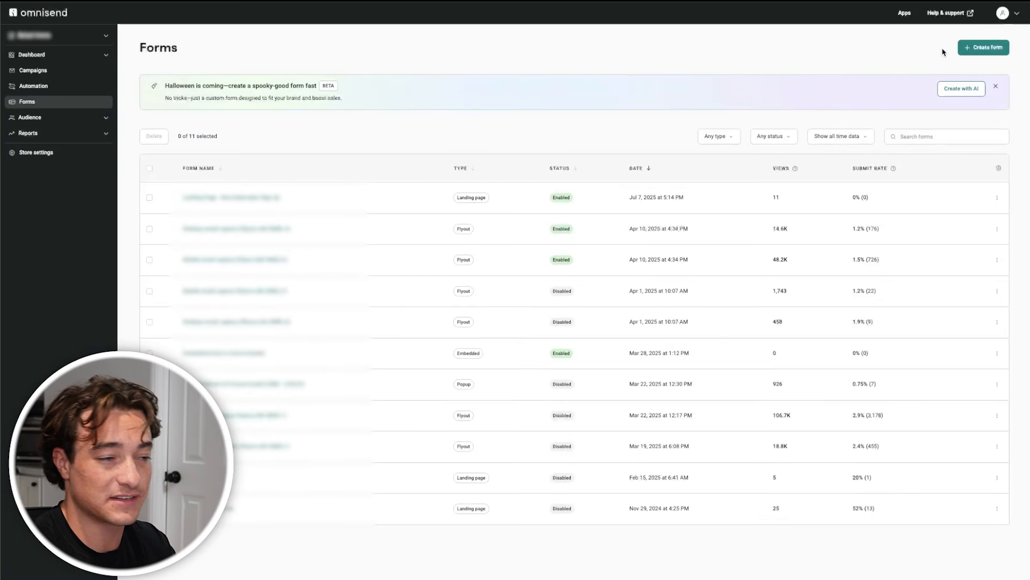
Create a new form manually from the "Micro-yes Multi-step email collection" popup template
click(966, 48)
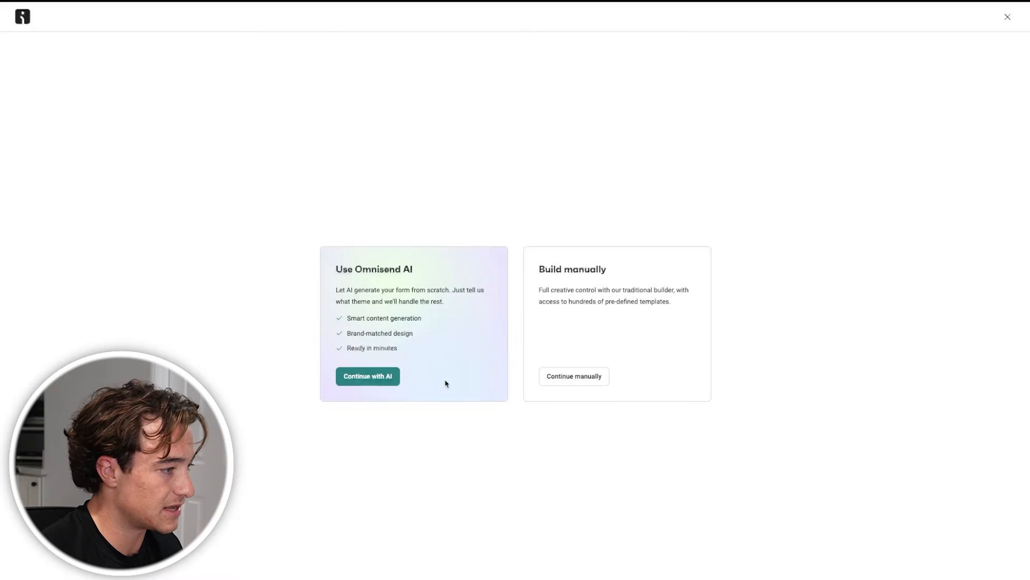
click(602, 380)
scroll(458, 352, down, 10)
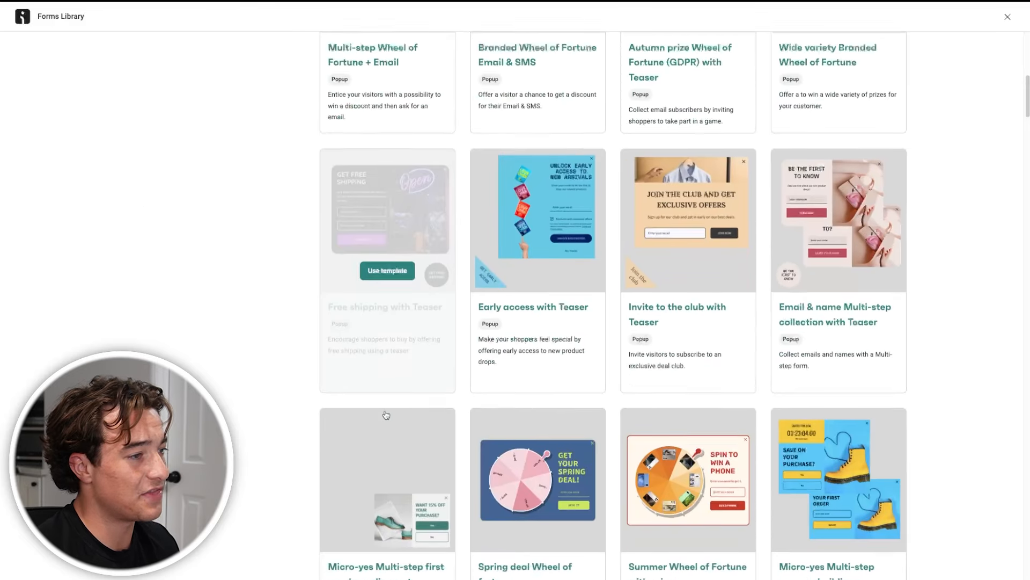
scroll(384, 414, up, 3)
scroll(385, 415, down, 8)
scroll(886, 376, up, 5)
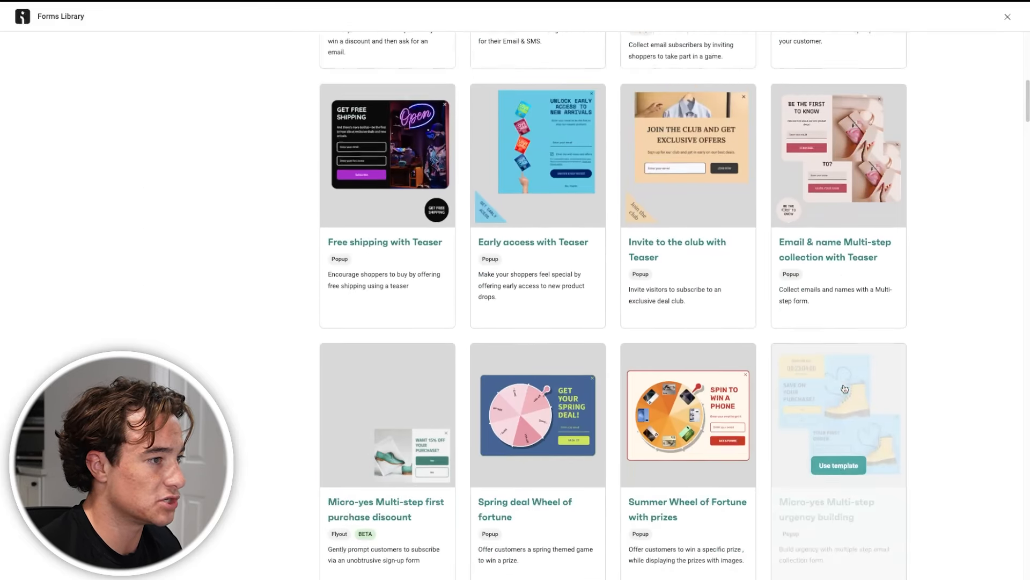
scroll(542, 268, up, 9)
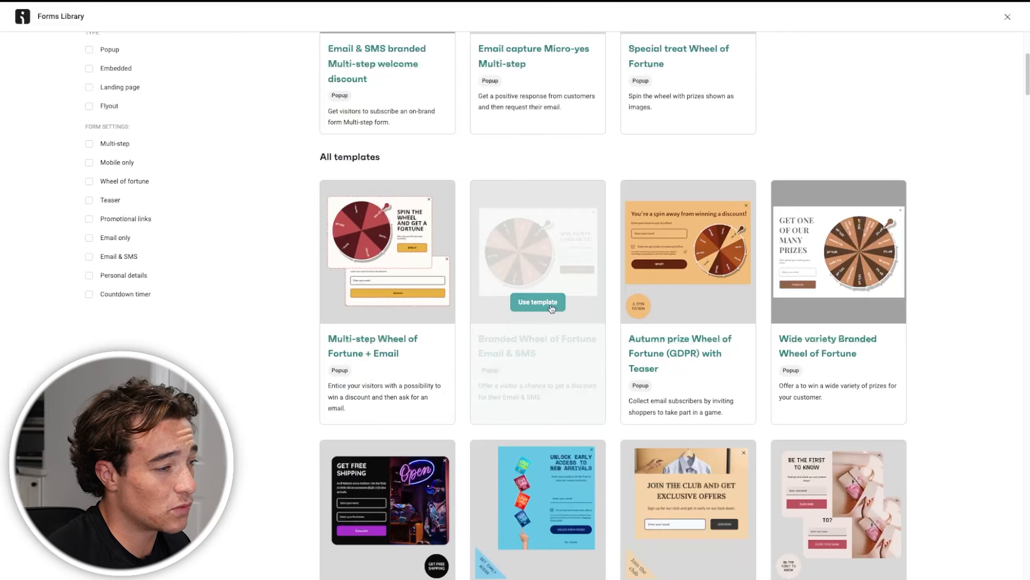
scroll(693, 300, down, 5)
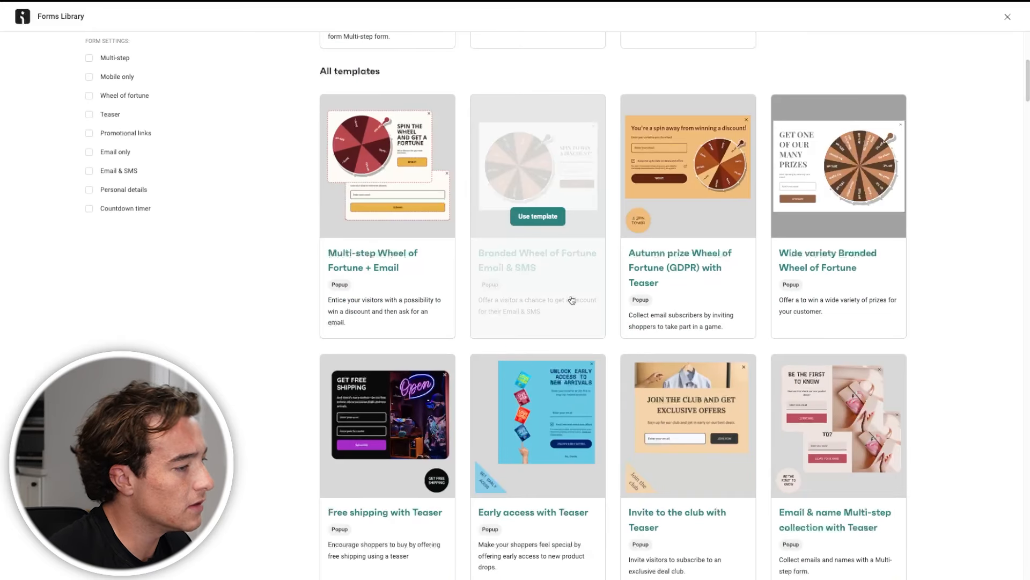
scroll(571, 300, down, 10)
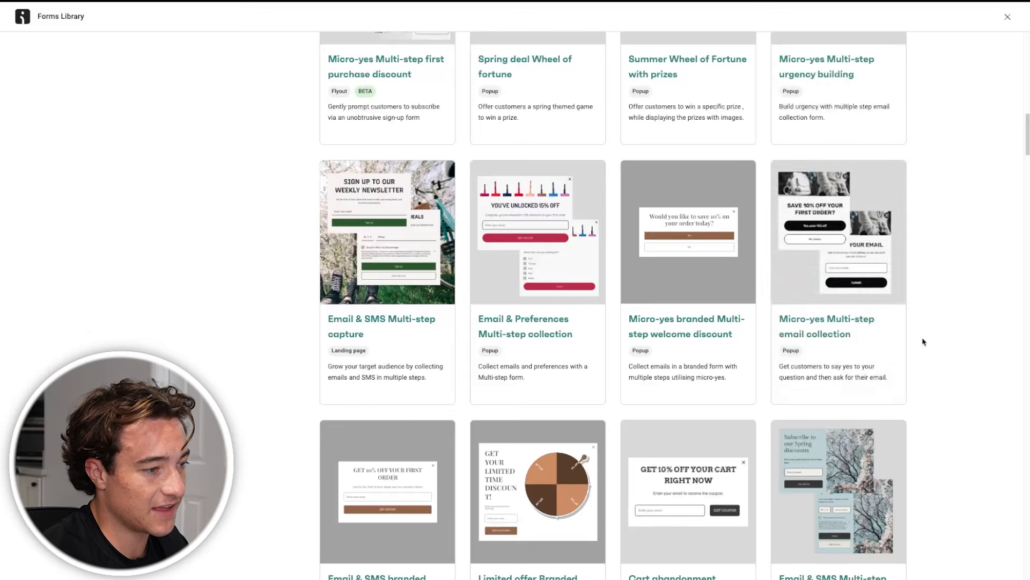
click(839, 282)
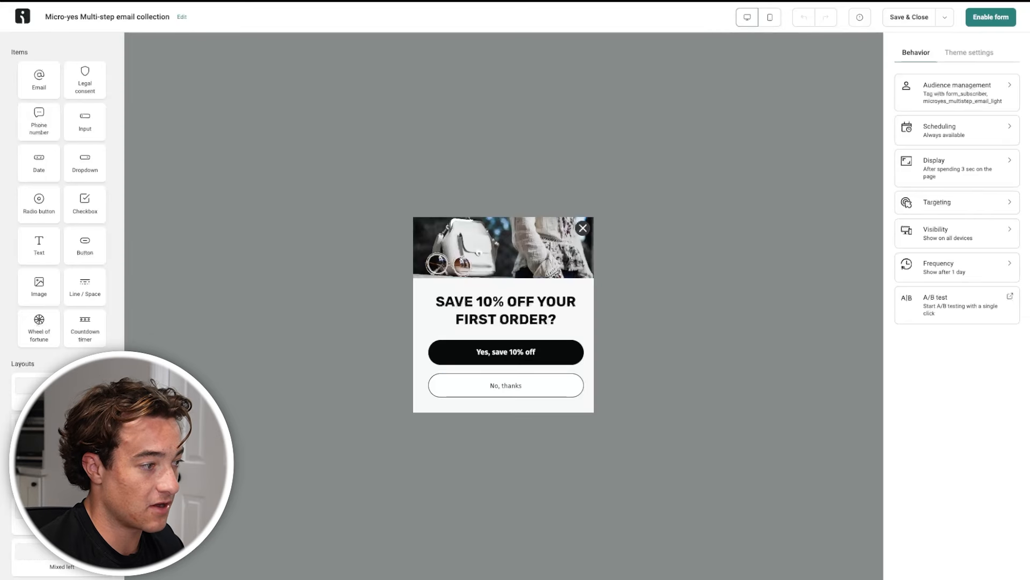
Examine the template's form steps, comparing the discount question with the email capture step
click(504, 578)
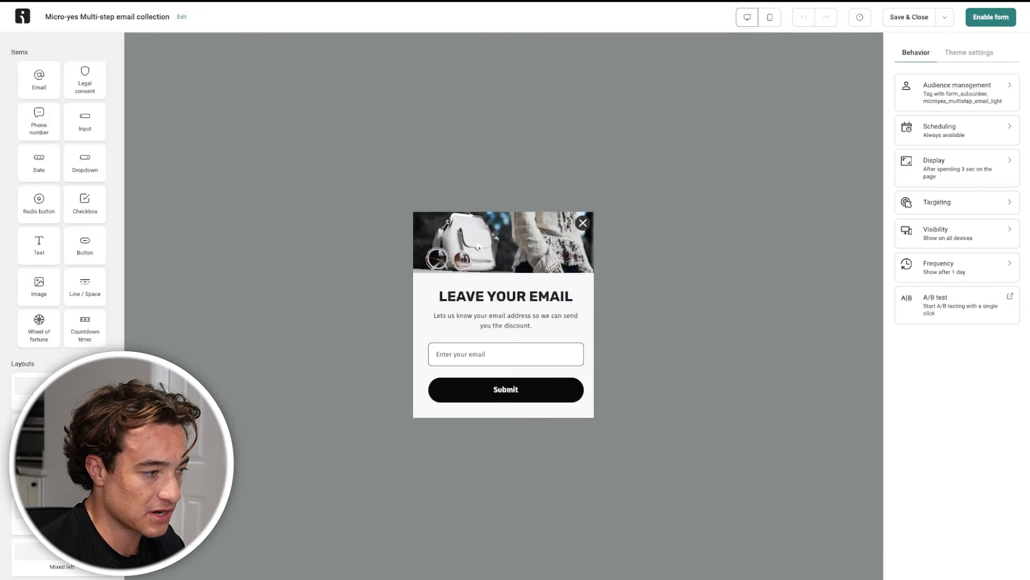
click(542, 577)
click(466, 578)
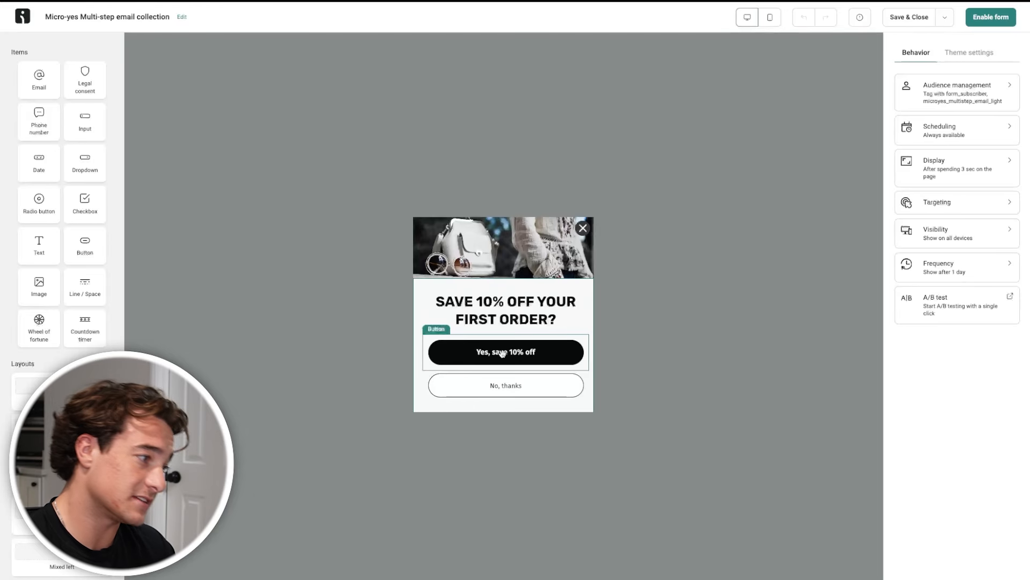
click(485, 578)
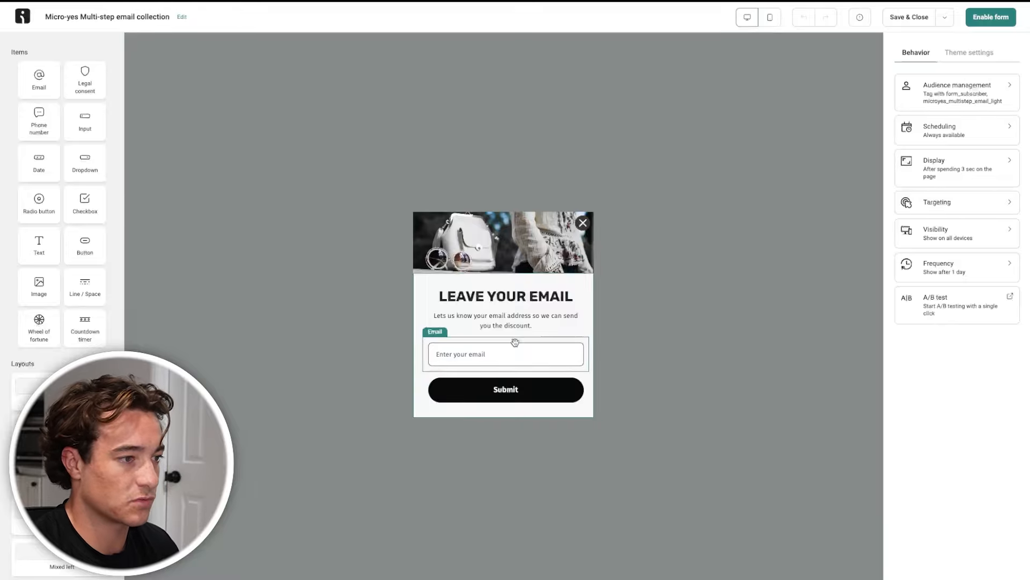
Compare the desktop and mobile layouts, then keep the mobile layout and show the first step with the discount question
click(768, 19)
click(748, 19)
click(769, 19)
click(747, 17)
click(769, 18)
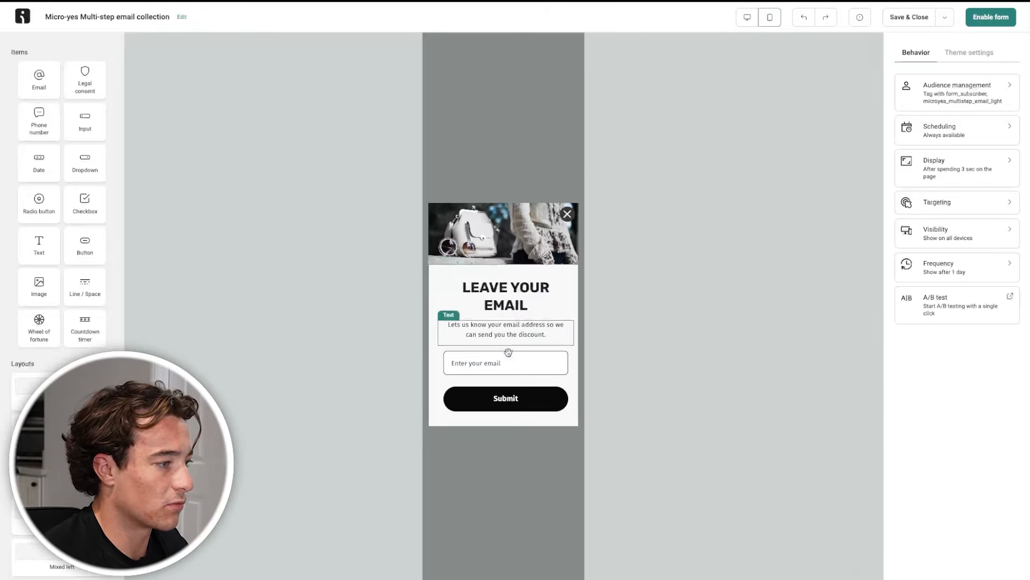
click(456, 576)
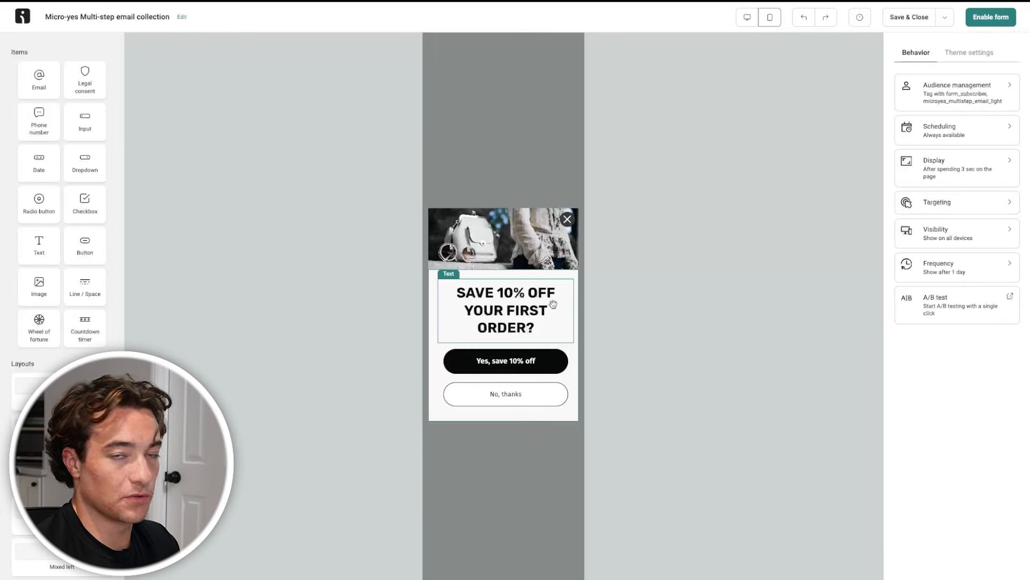
Replace the first step's heading with "You've Got" and "10% OFF" on two lines
click(505, 314)
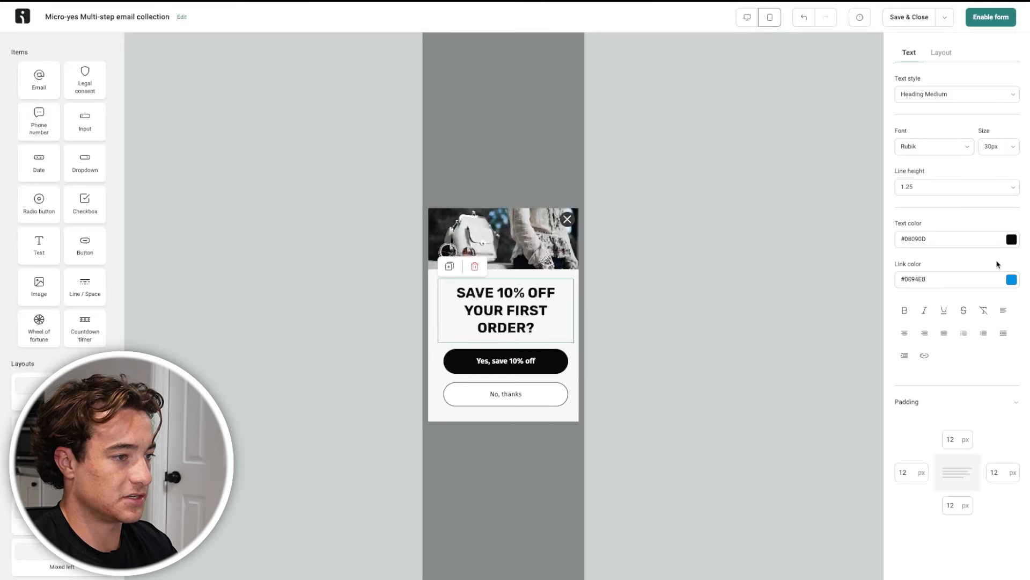
click(539, 328)
key(super+a)
key(BackSpace)
text(You've )
text(FGot)
key(BackSpace)
key(BackSpace)
key(BackSpace)
key(BackSpace)
text(Got)
key(Return)
text(10)
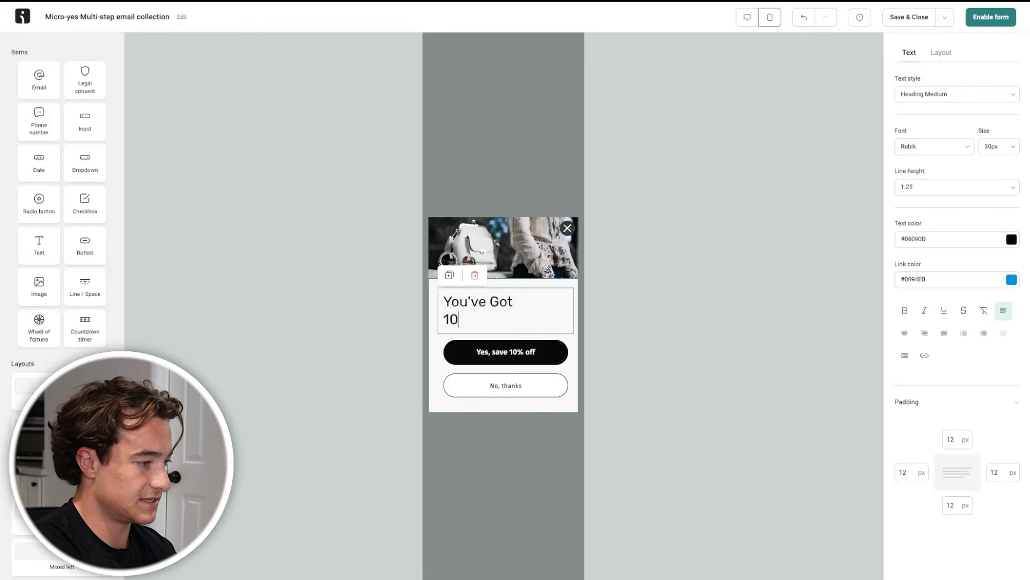
text(% OFF)
Center the two-line heading and make its "10% OFF" line bold
drag(499, 321, 445, 297)
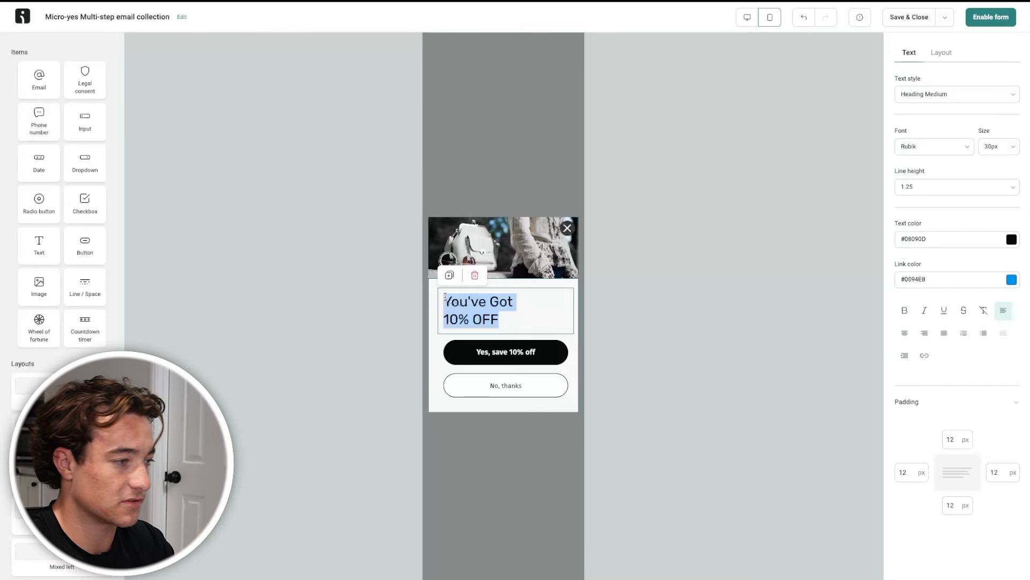
click(907, 334)
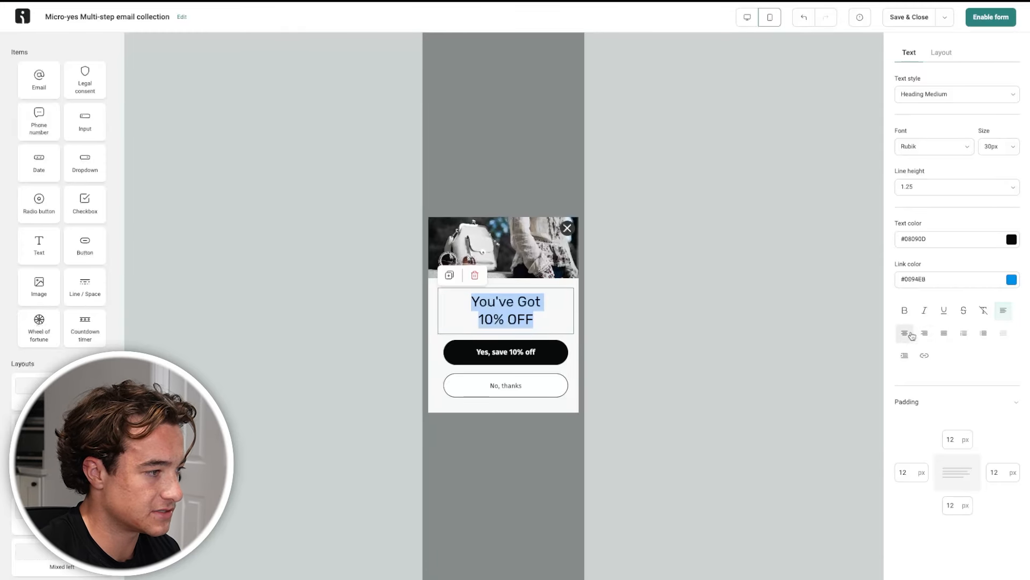
drag(552, 333, 476, 320)
key(ctrl+b)
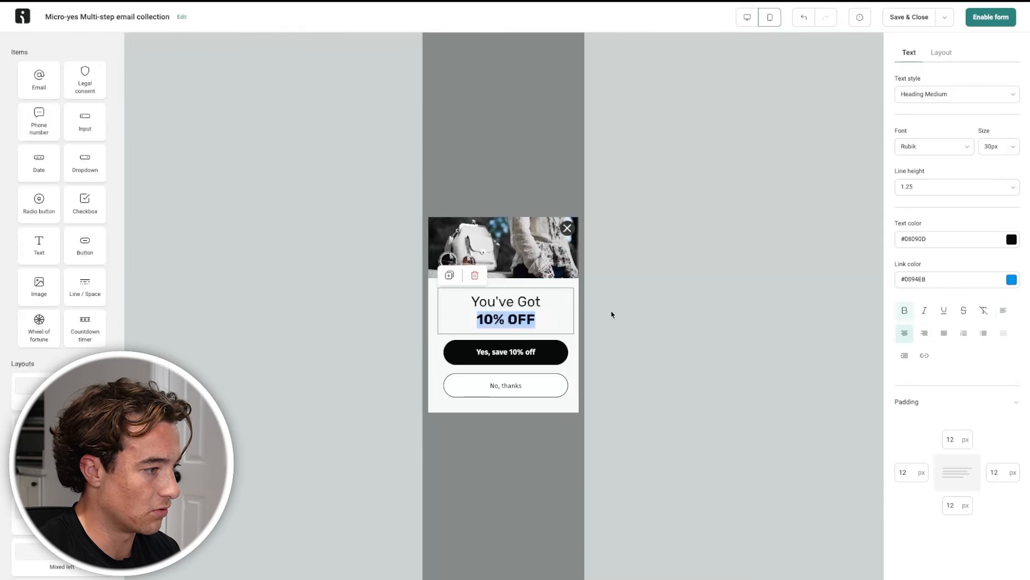
click(629, 321)
Add an exclamation mark to the end of the heading's "10% OFF" line
click(537, 320)
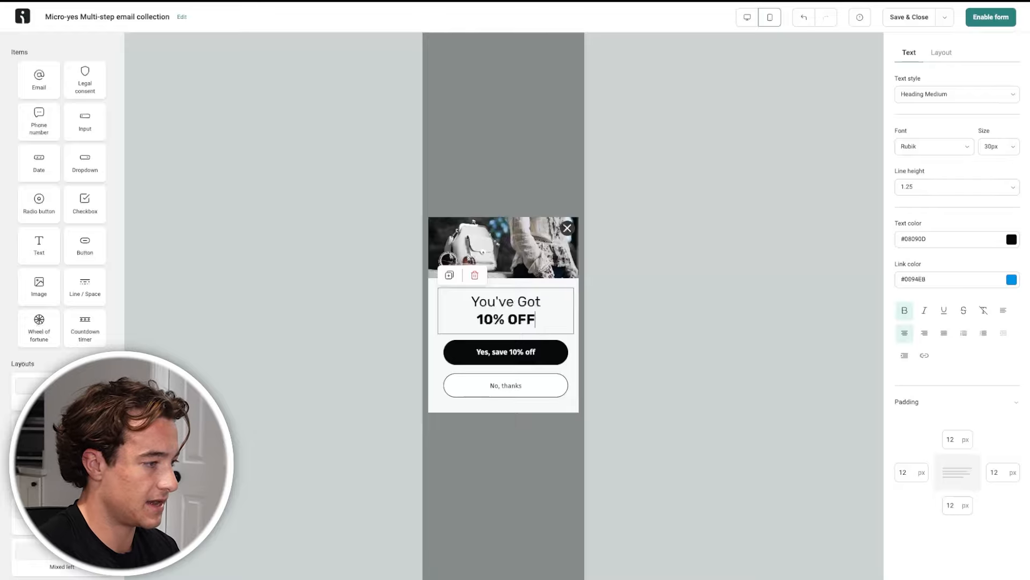
text(!)
click(694, 337)
click(571, 325)
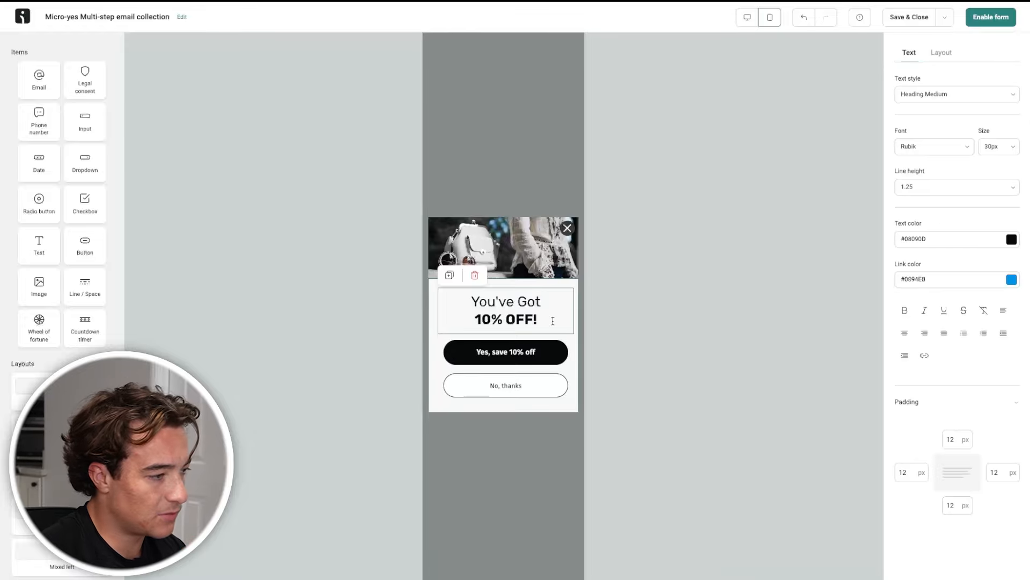
Replace the entire heading on the first step with "Do You Want 10% OFF"
triple_click(525, 308)
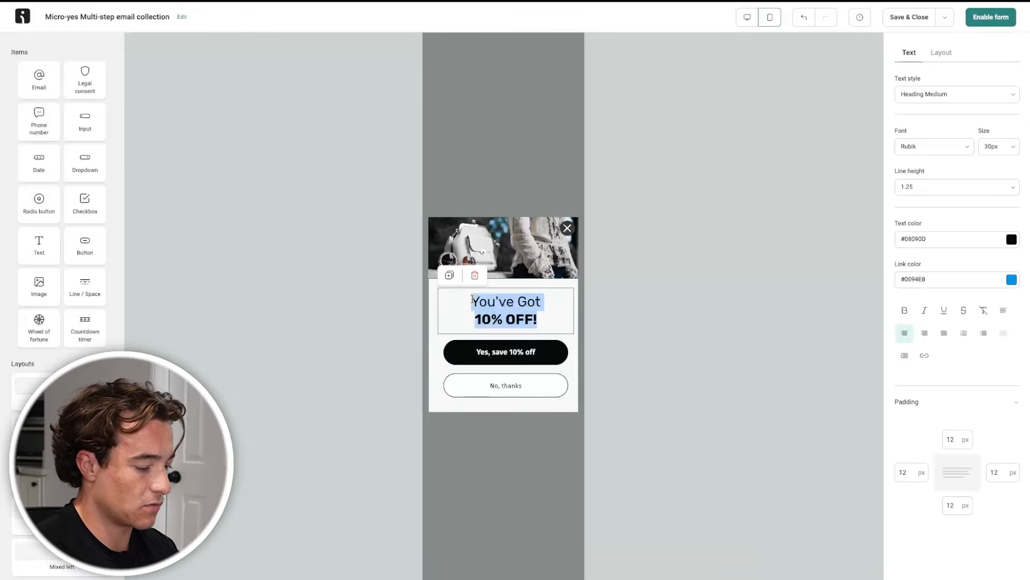
text(Do You Want 10)
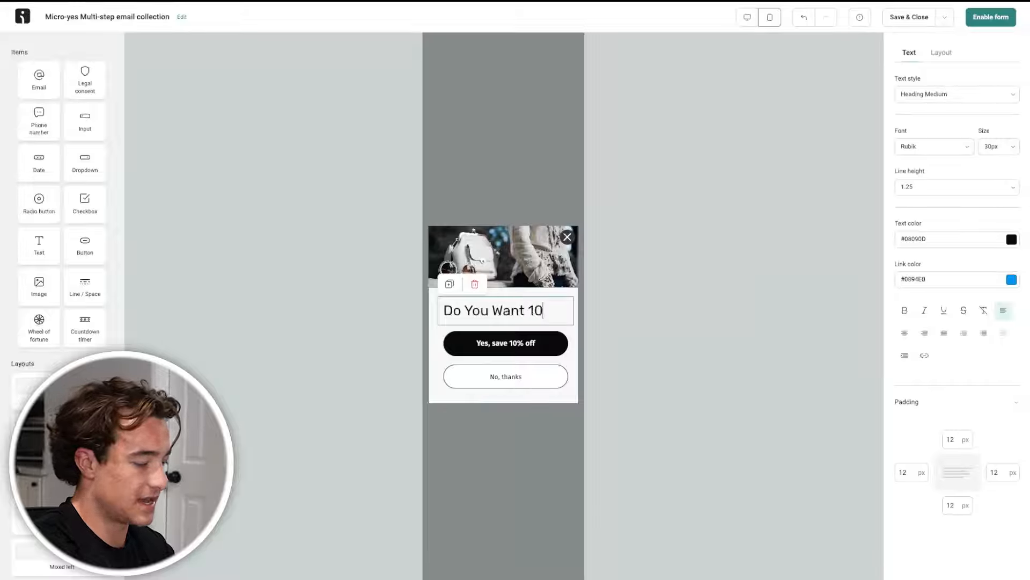
text(% OFF)
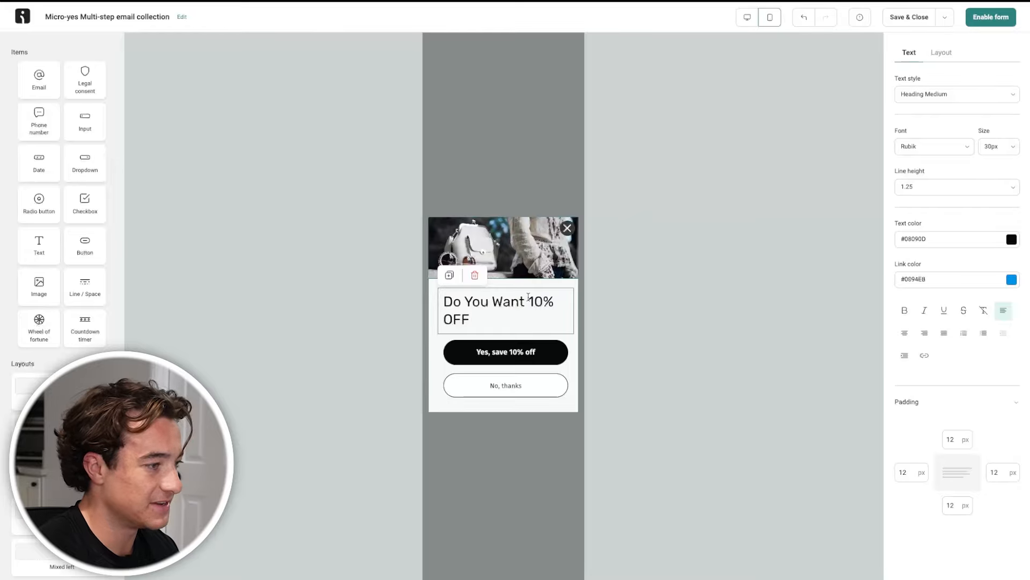
Split the first step's heading into "Do You Want" and "10% OFF?" on two lines, bold and centered
click(531, 309)
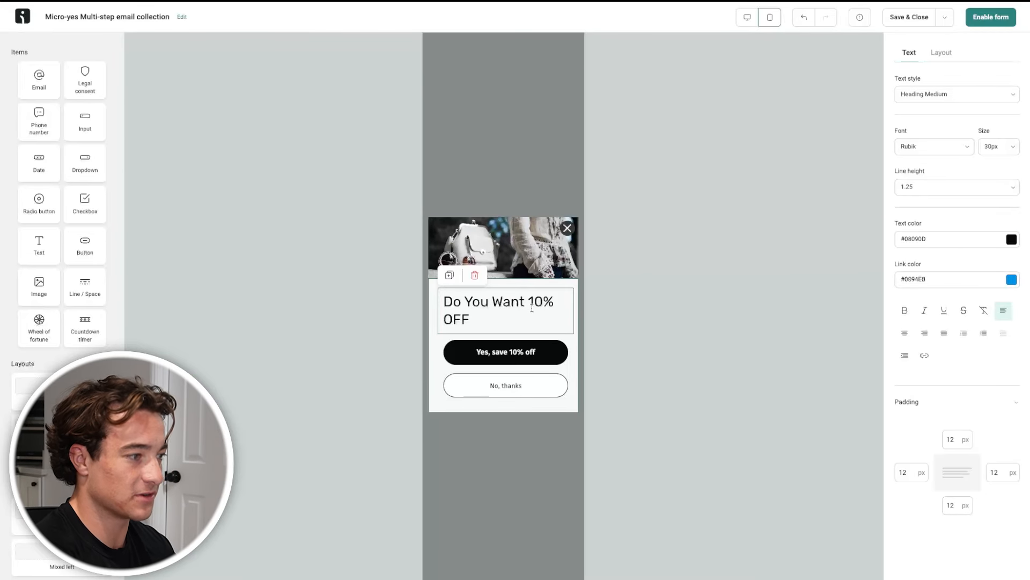
key(Return)
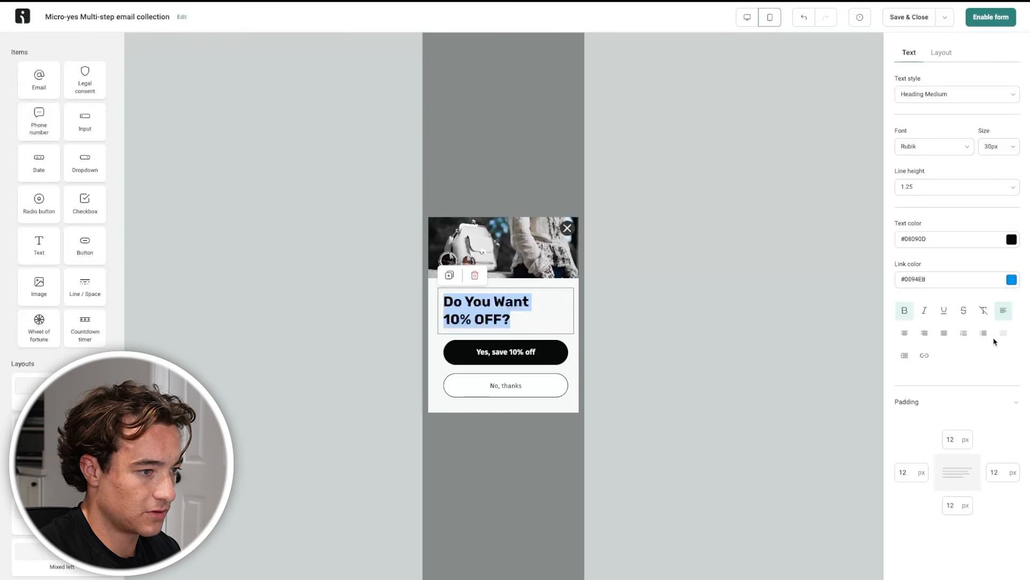
click(906, 334)
click(639, 327)
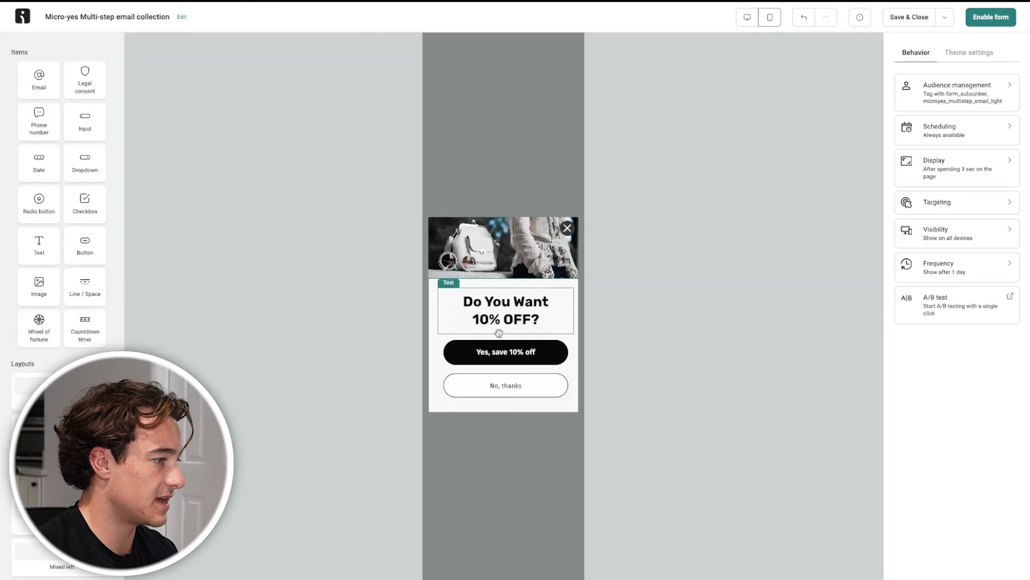
Change the first step's primary button text to "Yes Please!"
click(515, 352)
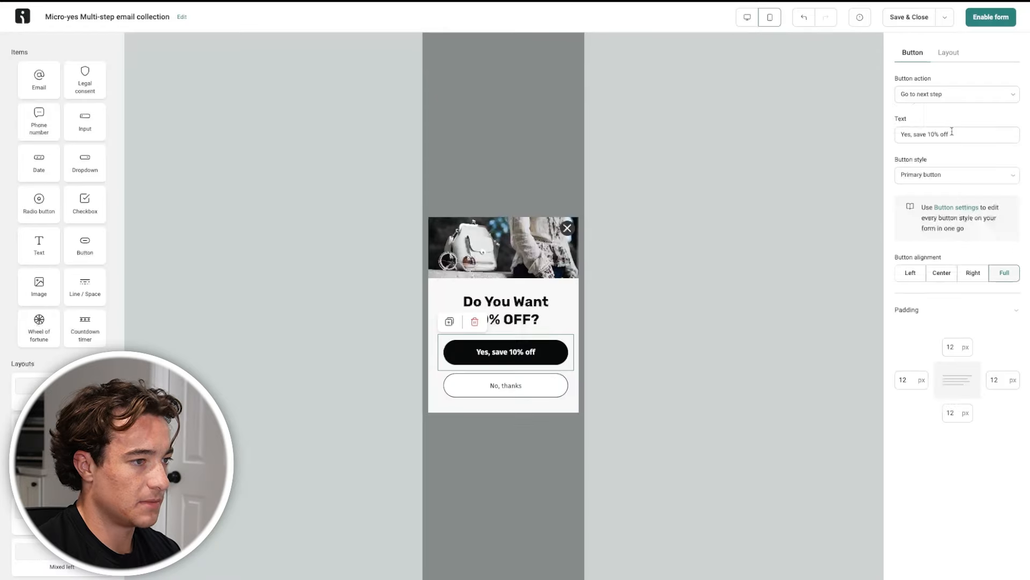
text(yes)
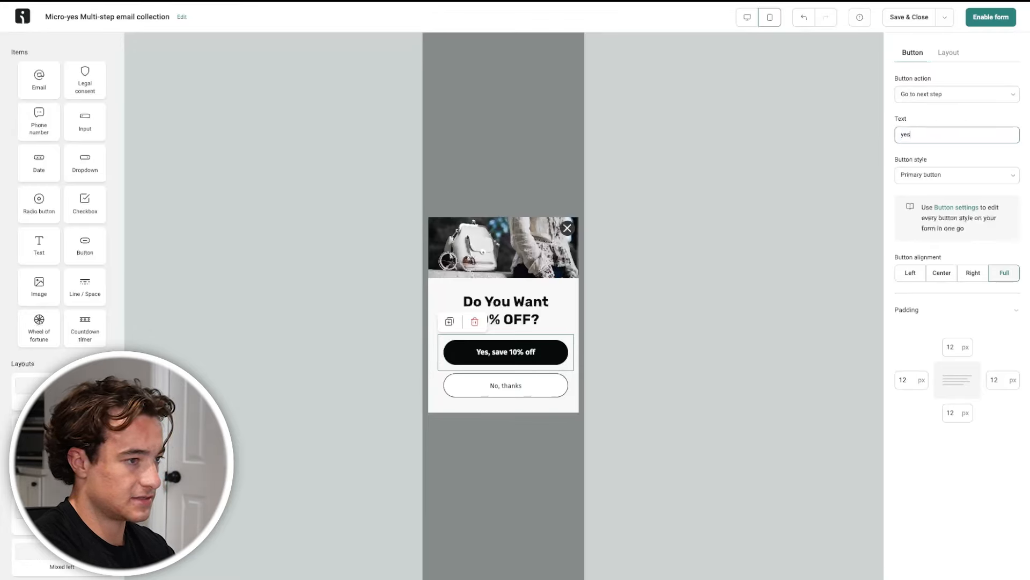
key(BackSpace)
key(BackSpace)
key(BackSpace)
text(Yes Please!)
Change the first step's secondary button text to "No thanks, I'll pay full price"
click(532, 388)
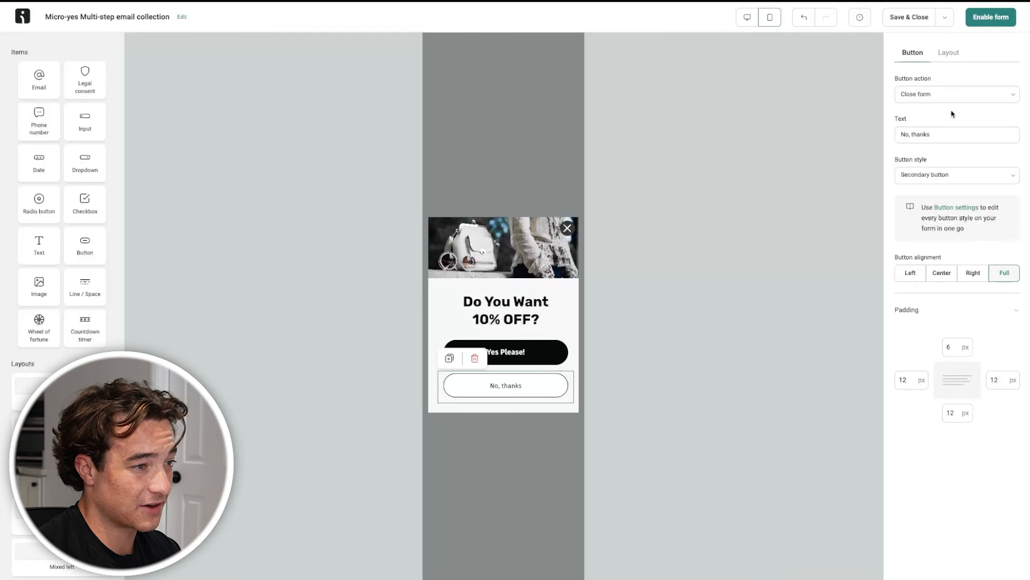
click(942, 130)
key(BackSpace)
text(thanks, I'll pay full price)
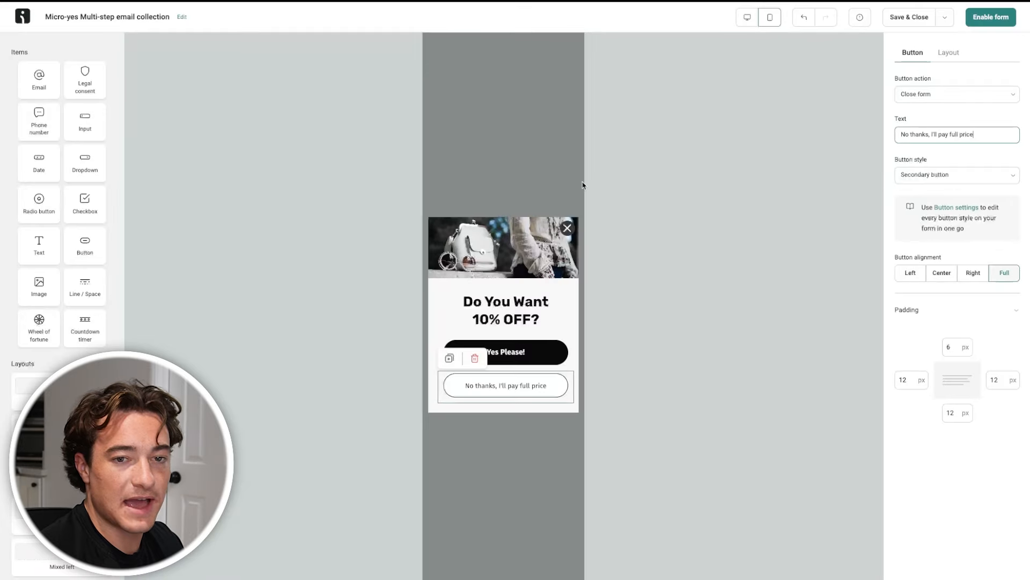
click(639, 278)
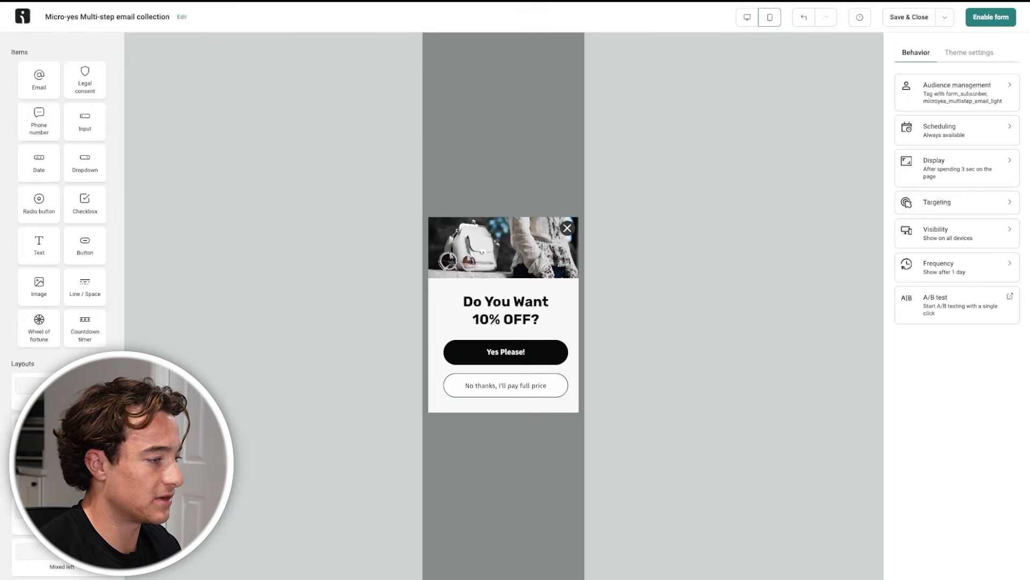
Replace the email step's heading with "You've Got" and "10% OFF!" on two lines, and delete the paragraph below it
click(554, 353)
click(533, 295)
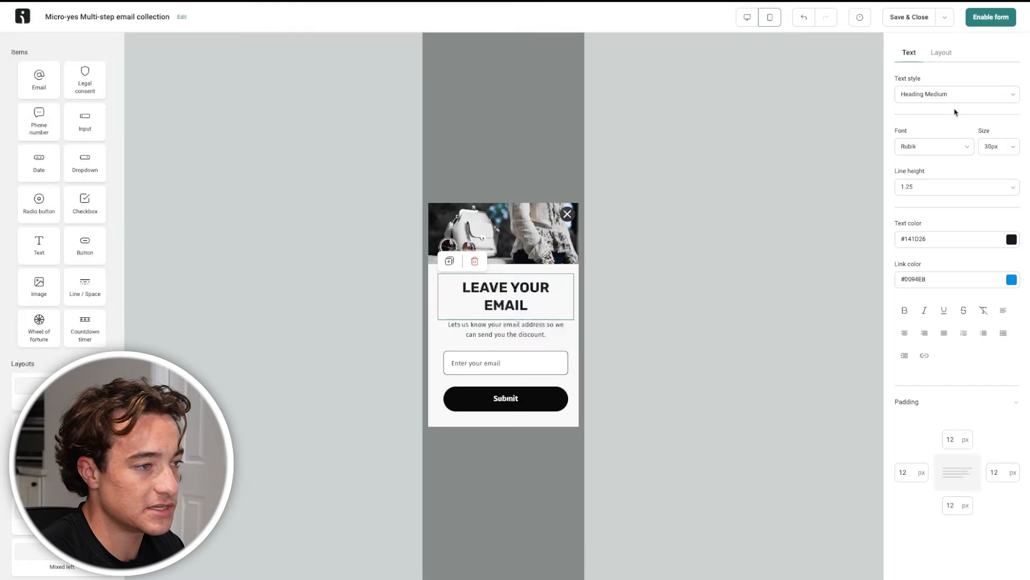
drag(461, 284, 552, 312)
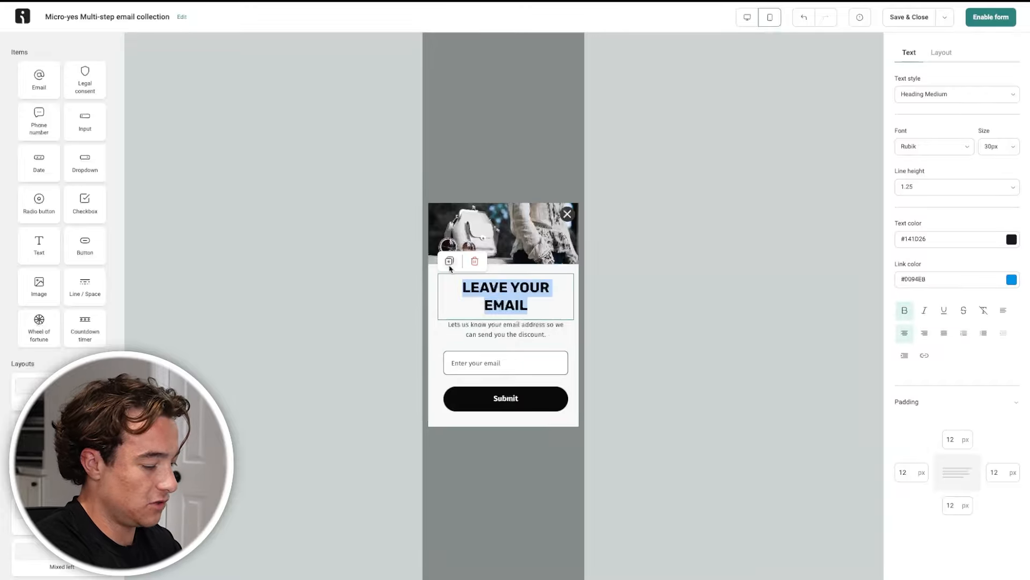
text(you)
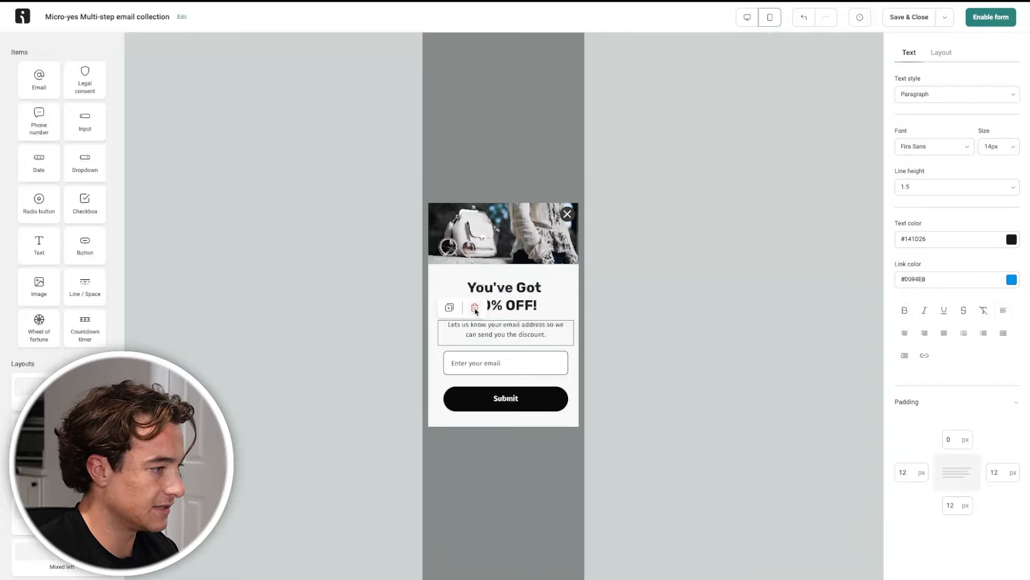
click(474, 306)
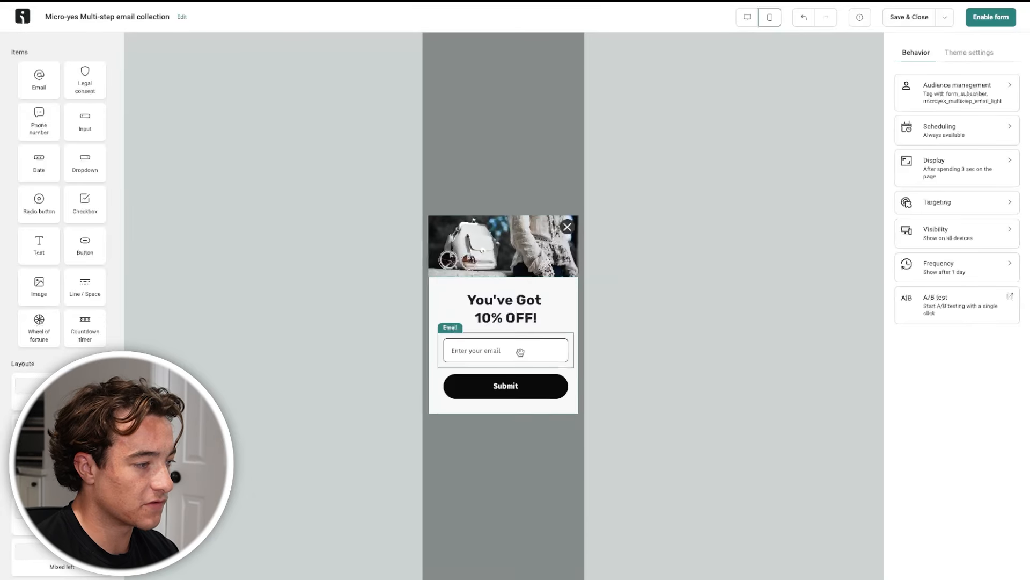
Change the email step's submit button text to "Claim 10% OFF"
click(516, 389)
drag(933, 135, 886, 131)
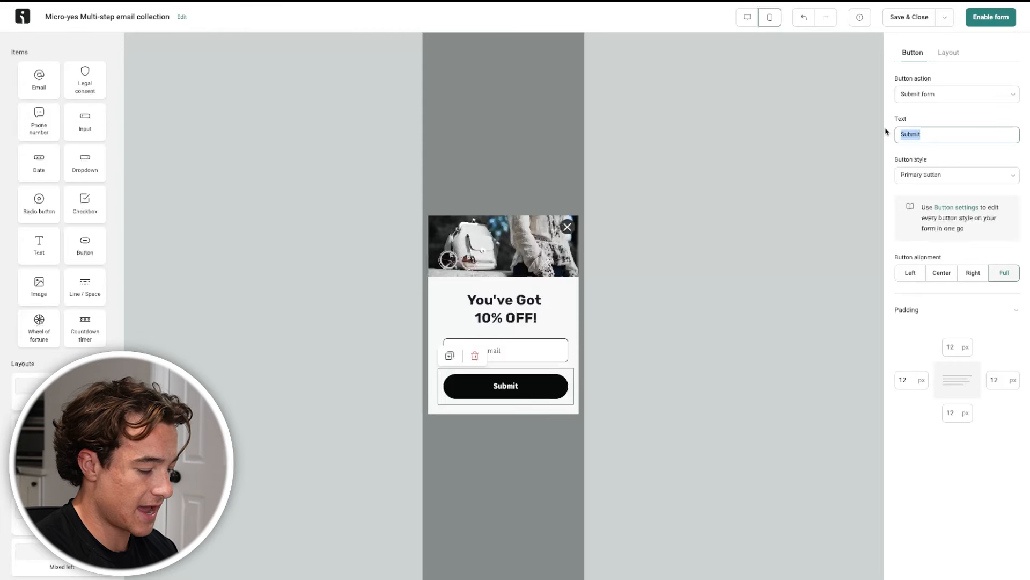
text(Cl)
text(10)
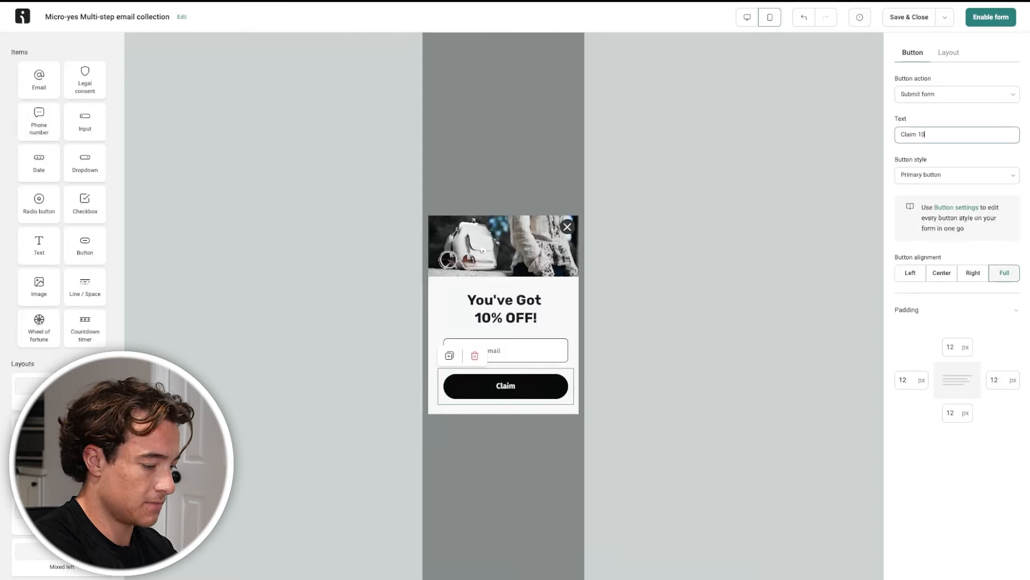
text(% OFF)
click(600, 214)
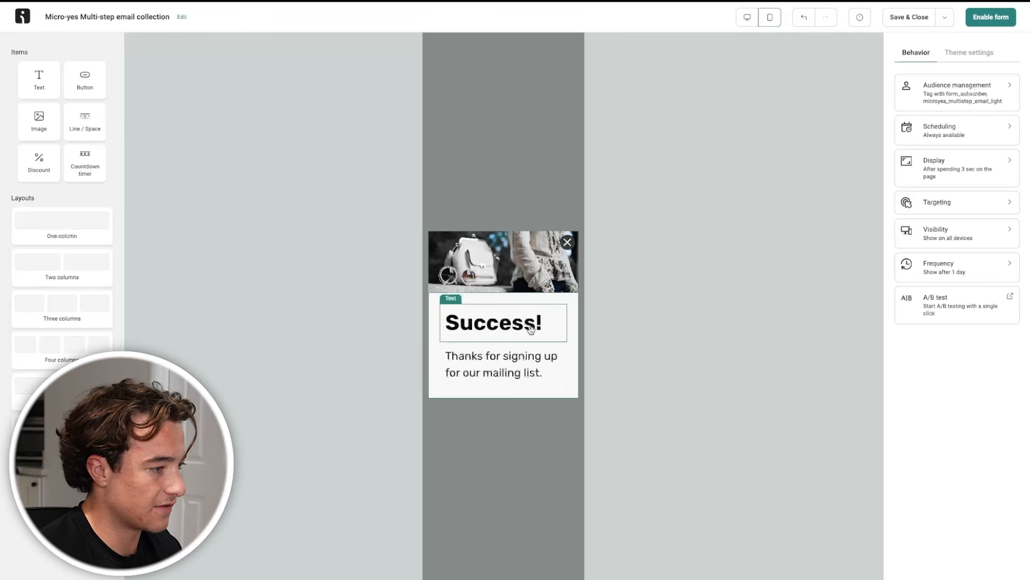
Reduce the success step's "Success!" heading to a font size of 40px
click(530, 329)
click(999, 146)
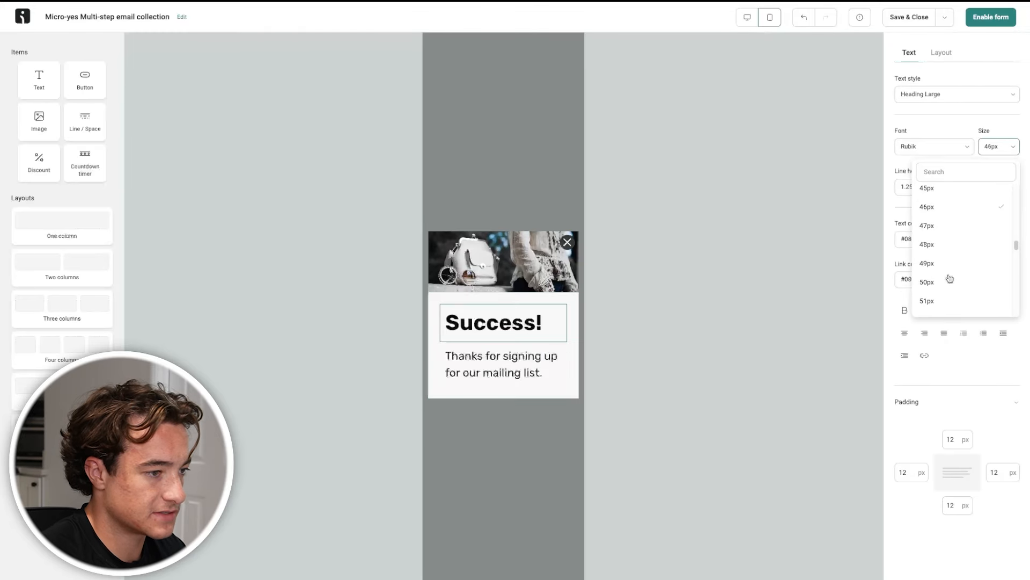
scroll(950, 278, up, 3)
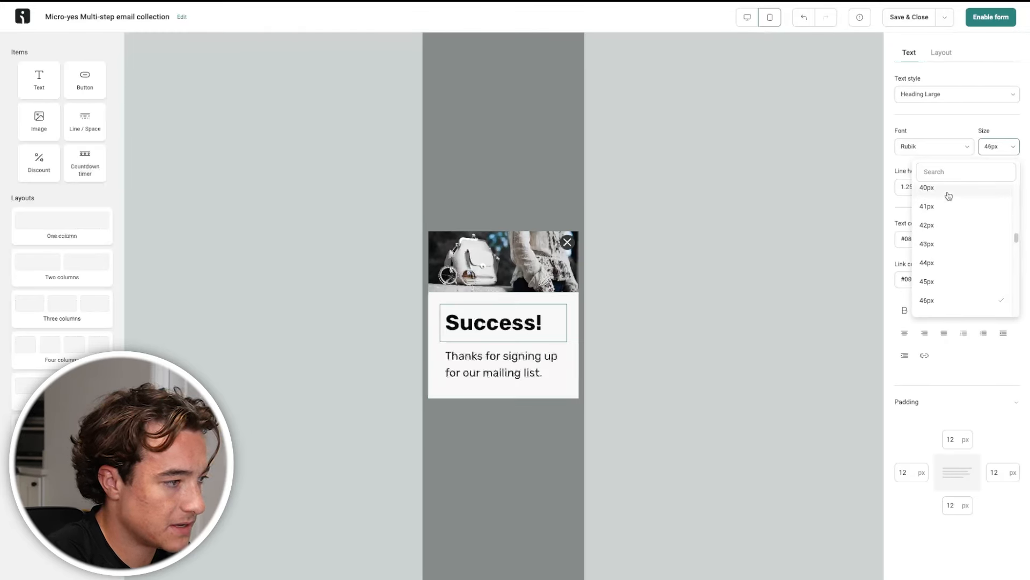
click(949, 195)
Replace the success step's thank-you message with "Check your email for your 10% OFF code."
click(529, 374)
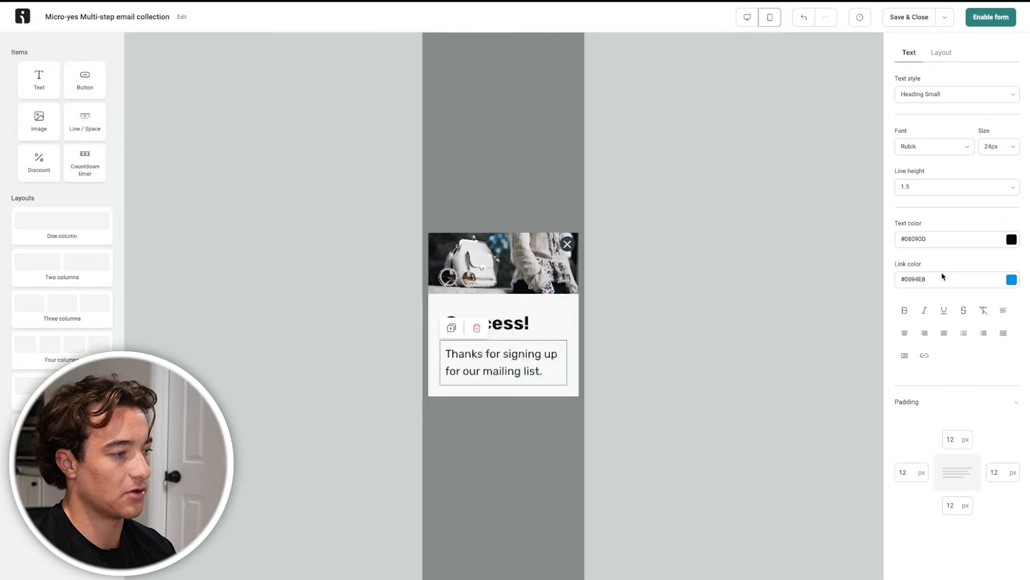
triple_click(516, 352)
text(Check your email for your 10% OFF code.)
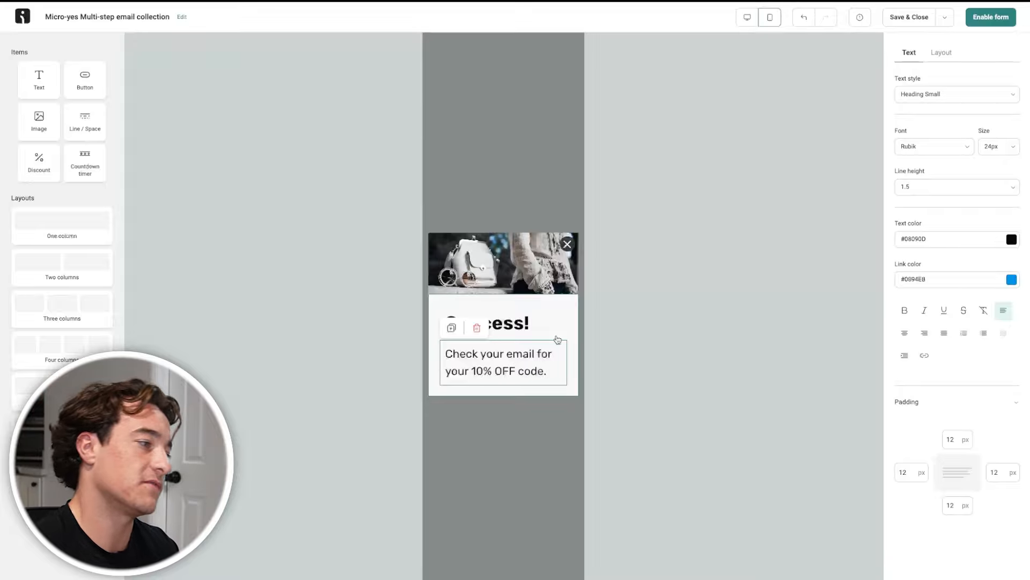
click(596, 236)
click(507, 322)
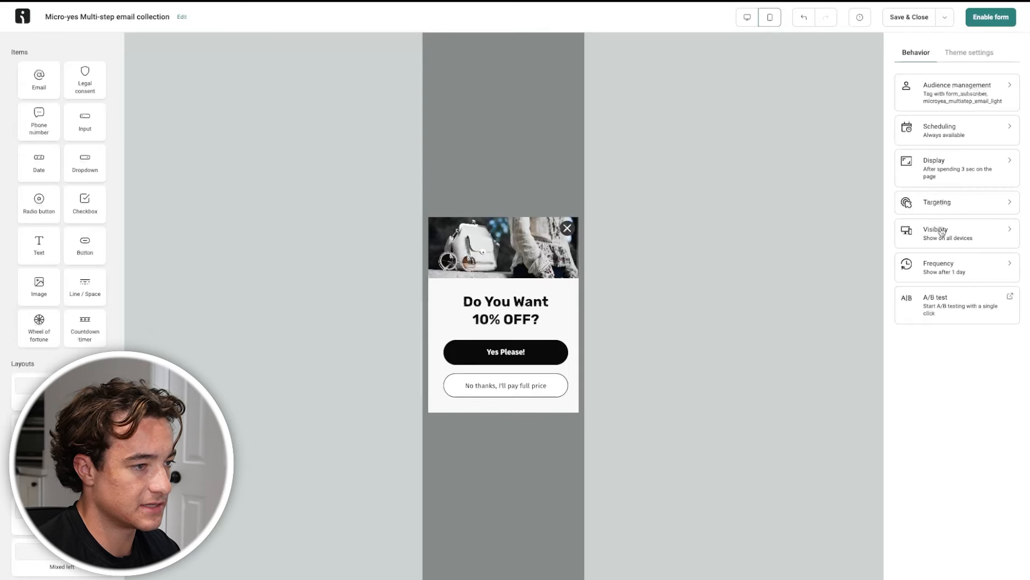
Set visitor targeting to "Don't show to existing contacts" and review the page, source and UTM targeting options
click(956, 207)
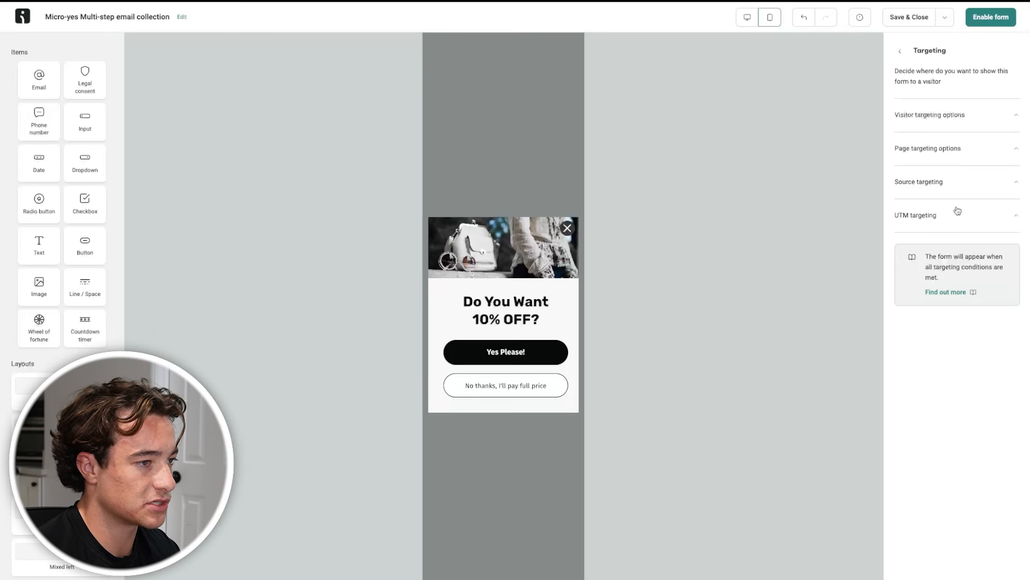
click(964, 115)
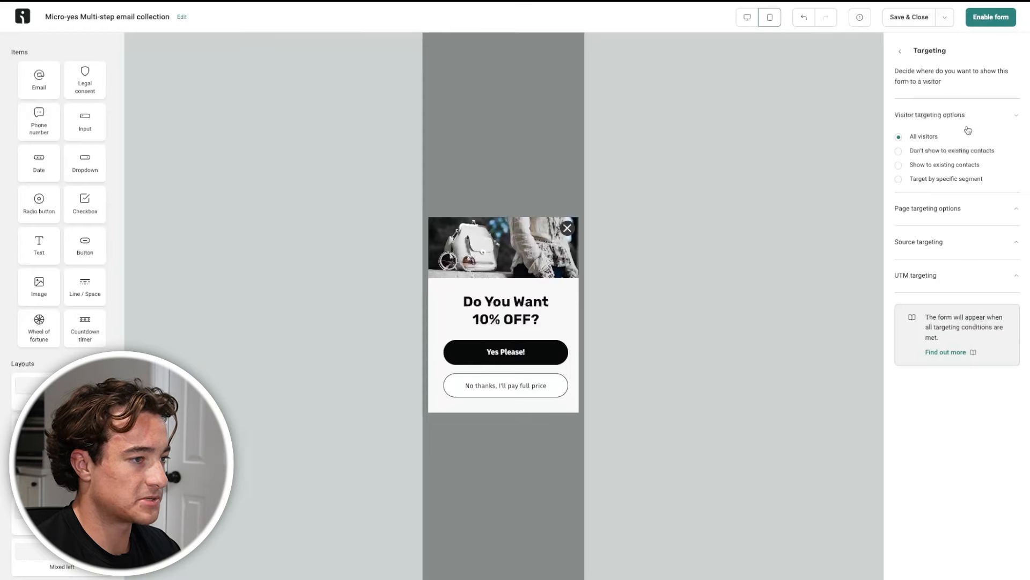
click(939, 151)
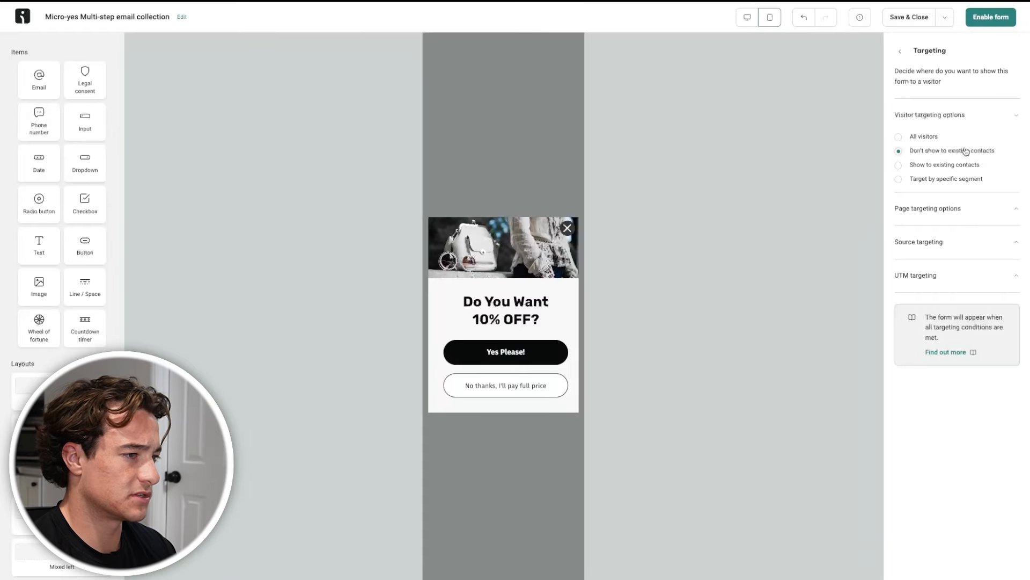
click(1001, 215)
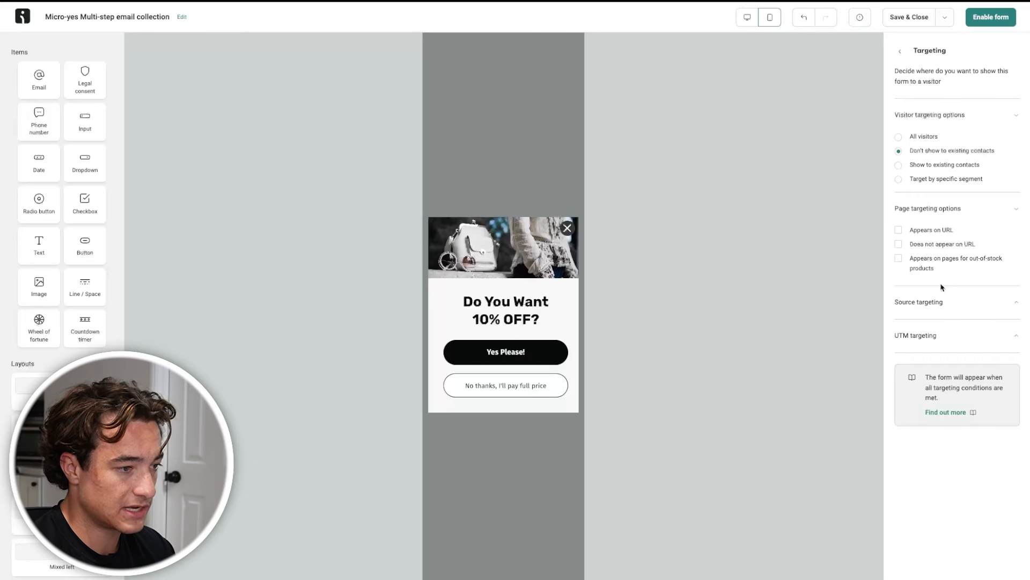
click(948, 304)
click(950, 471)
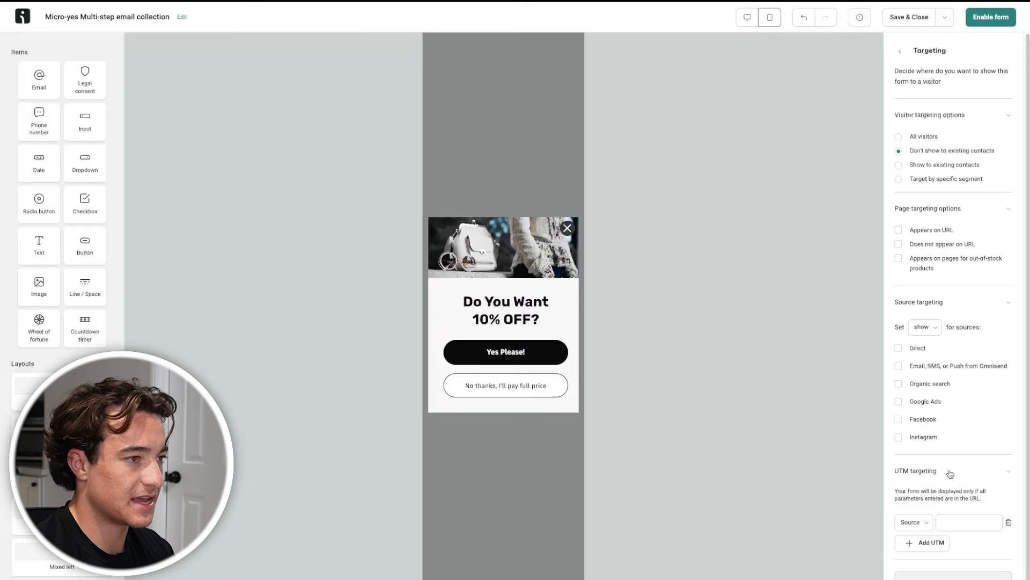
click(896, 53)
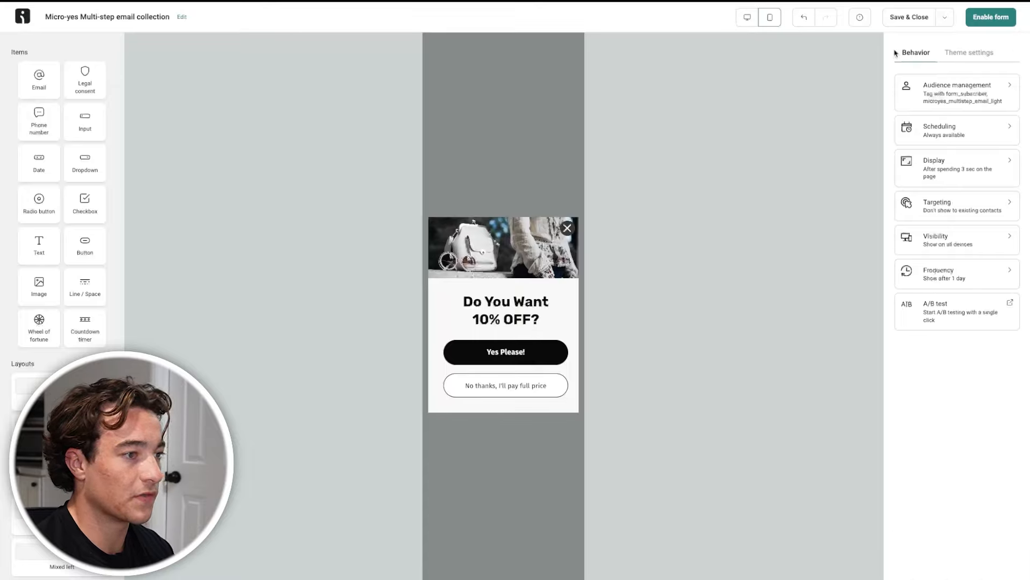
Check the form's scheduling settings and set its time-on-page display rule to 4 seconds
click(958, 134)
click(906, 52)
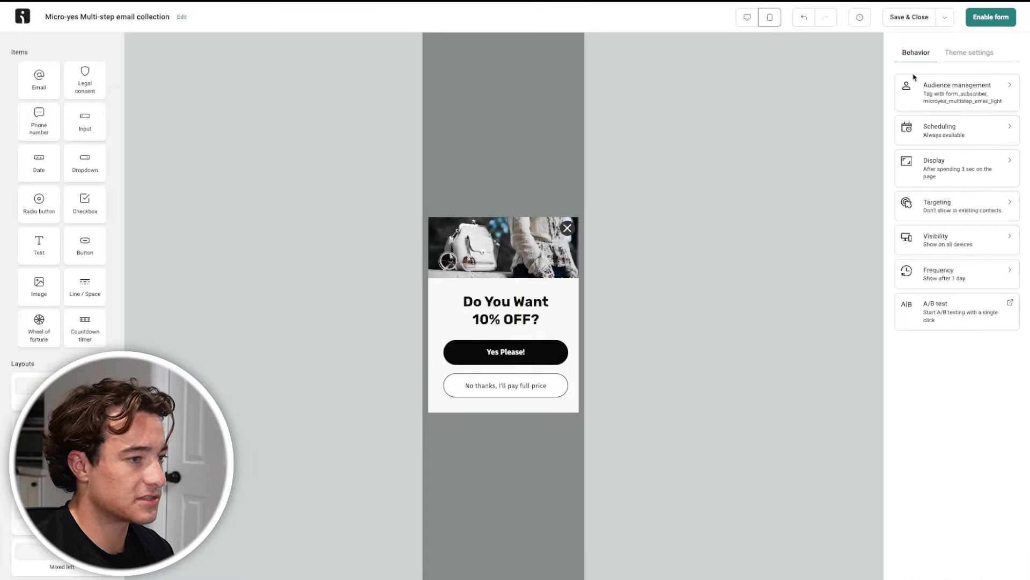
click(947, 200)
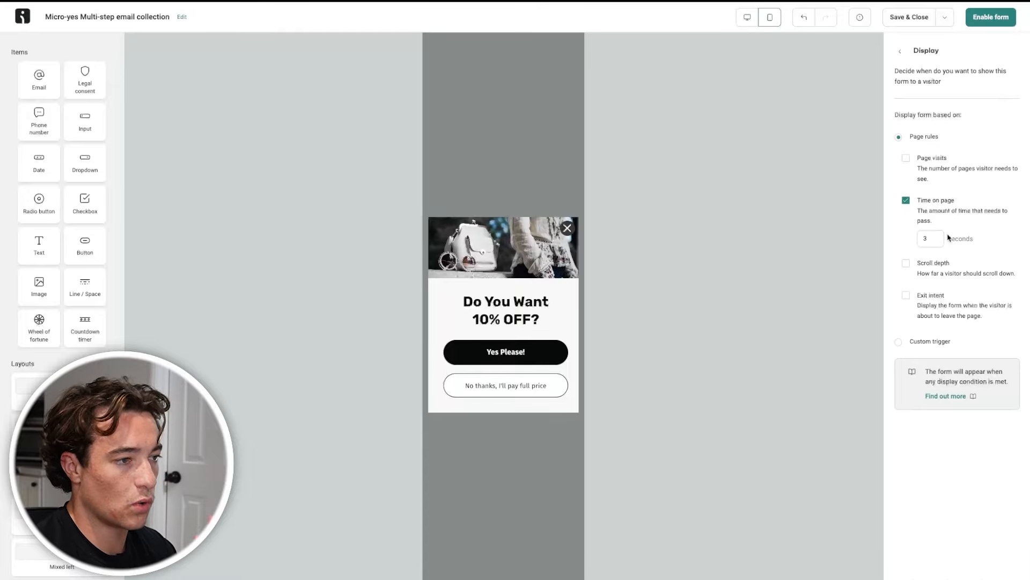
double_click(925, 238)
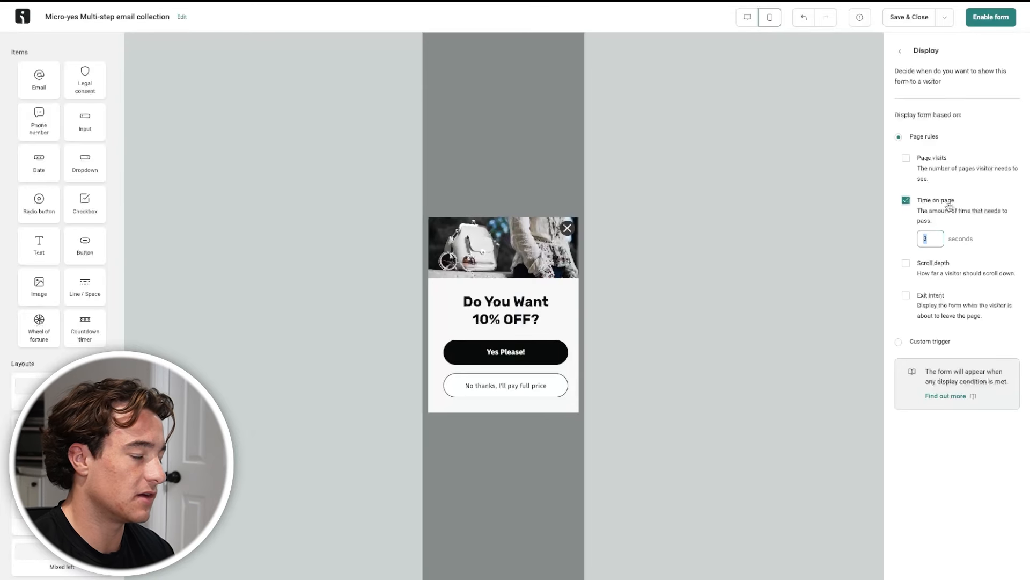
text(4)
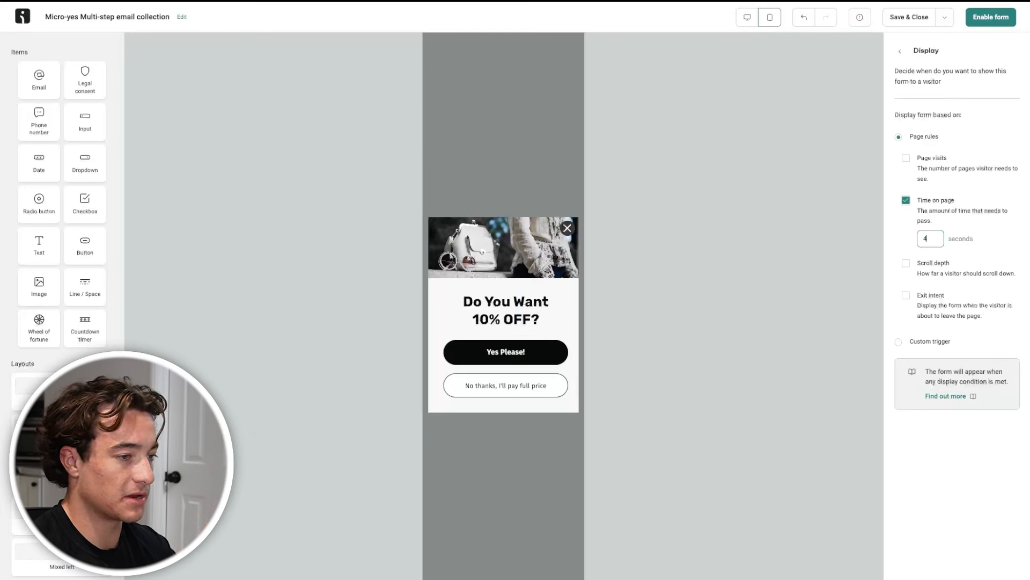
click(948, 491)
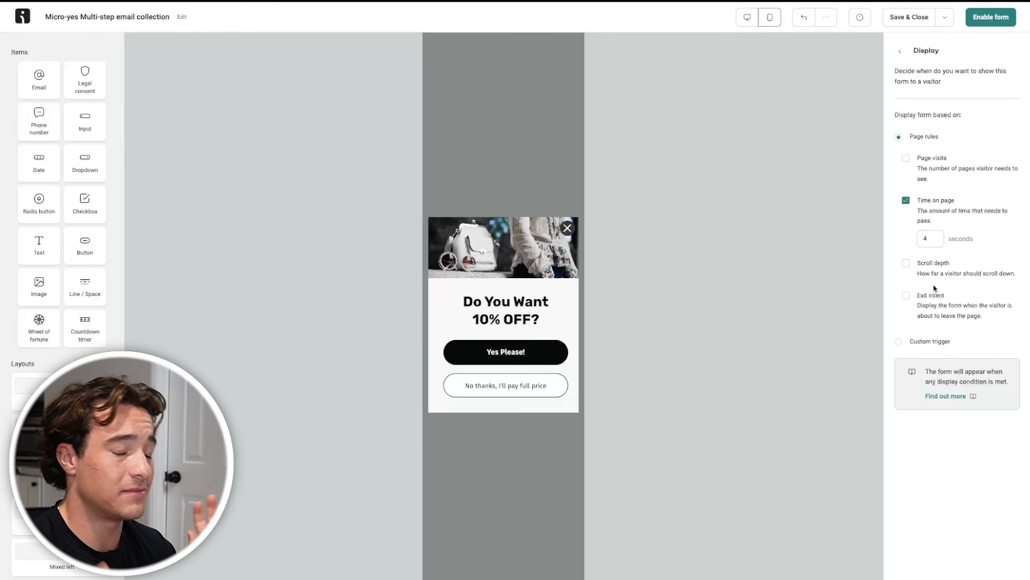
click(900, 50)
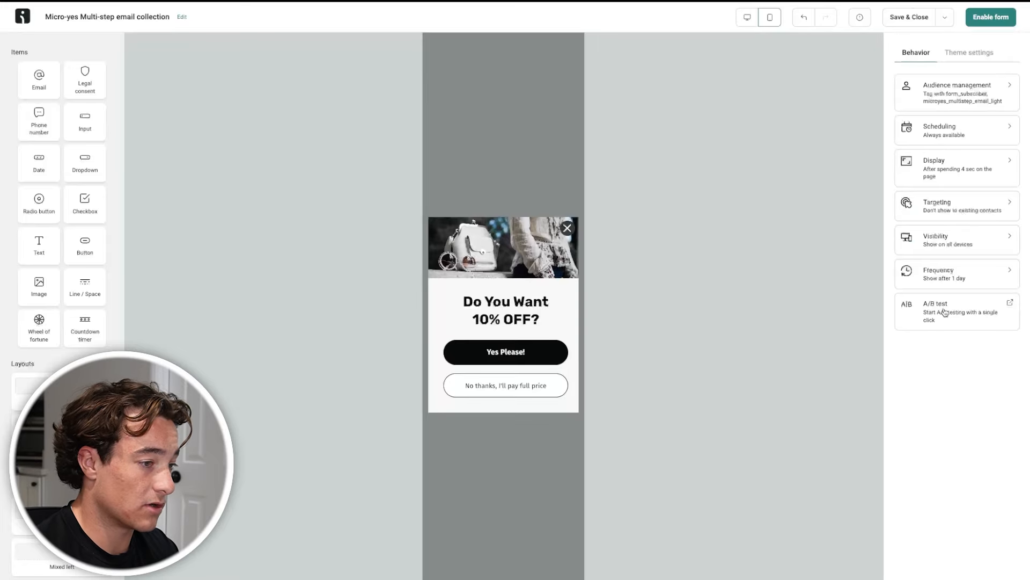
Set up an A/B test based on the form and open Version B for editing
click(986, 313)
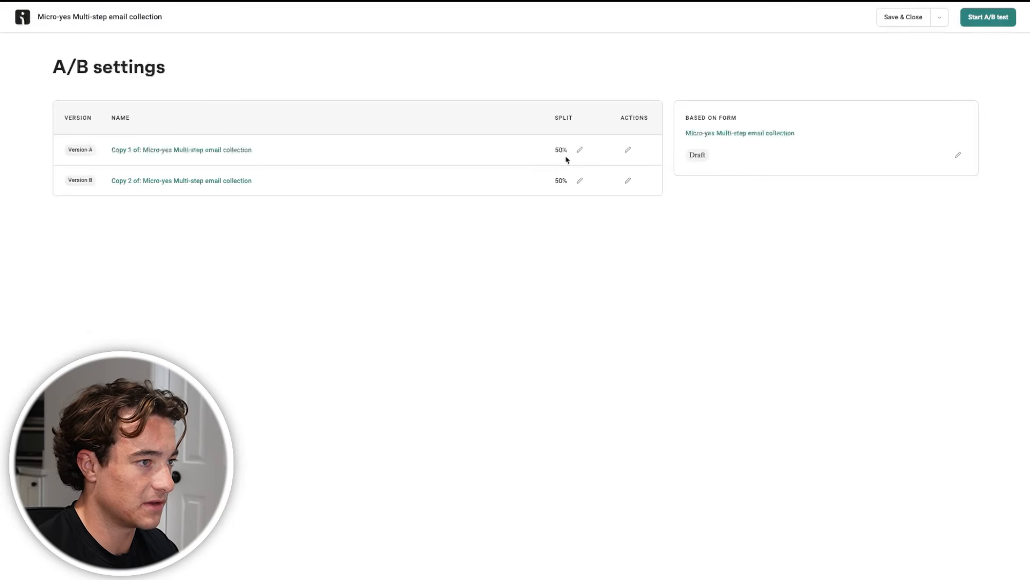
click(628, 180)
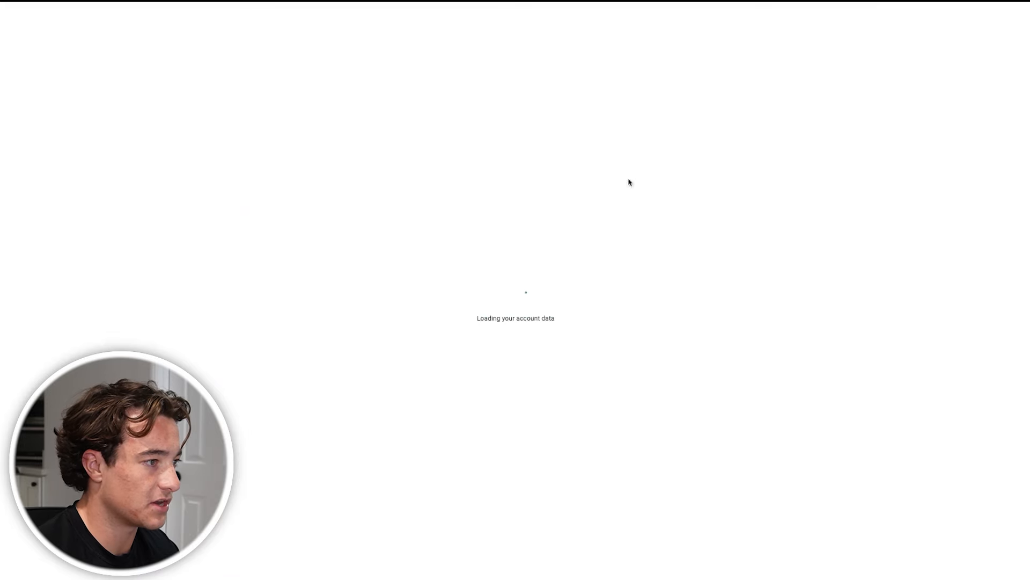
click(982, 17)
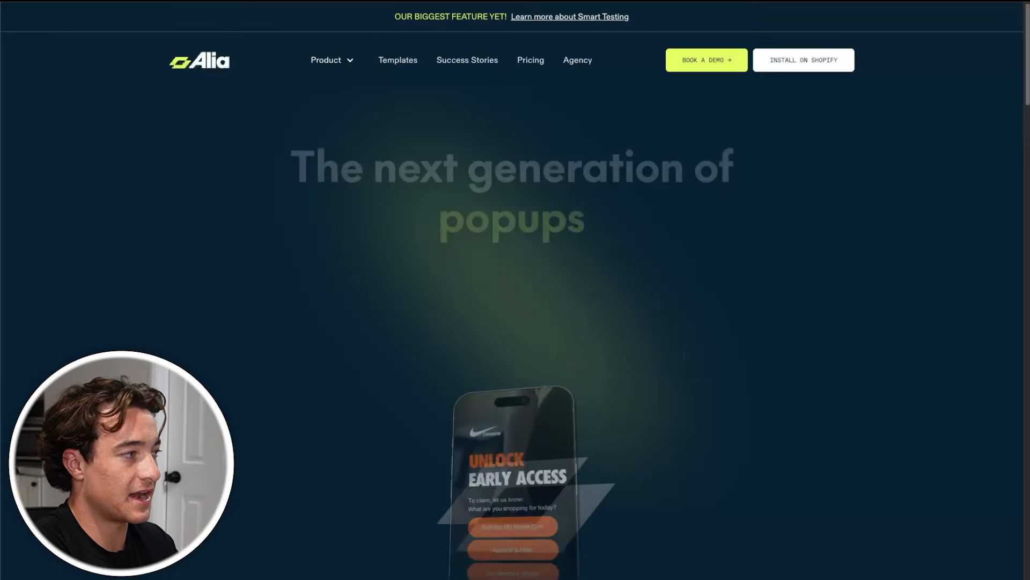
Look through Alia's website, examining its popup conversion features and the gallery of brand popup examples
scroll(565, 349, down, 20)
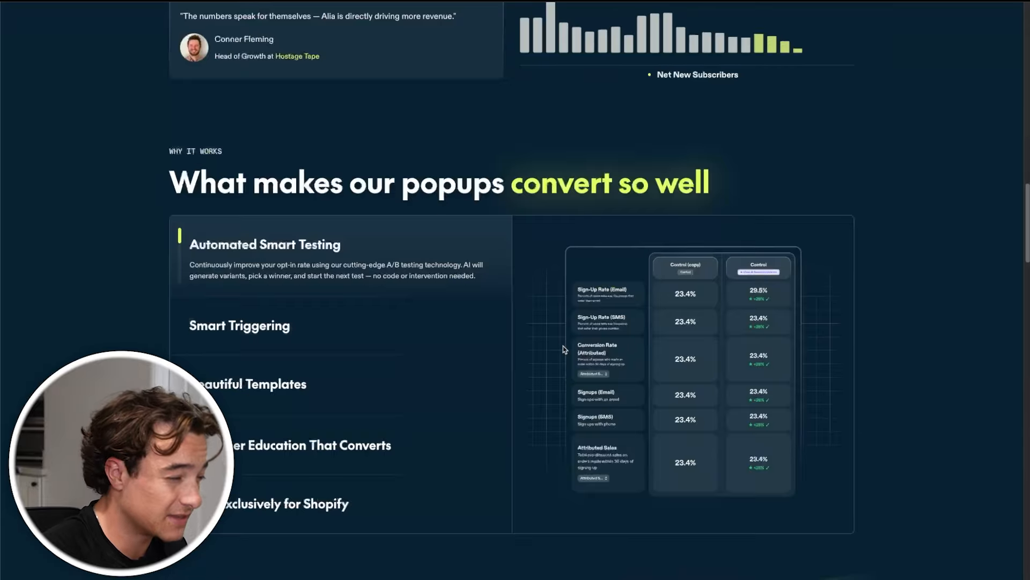
scroll(565, 350, down, 15)
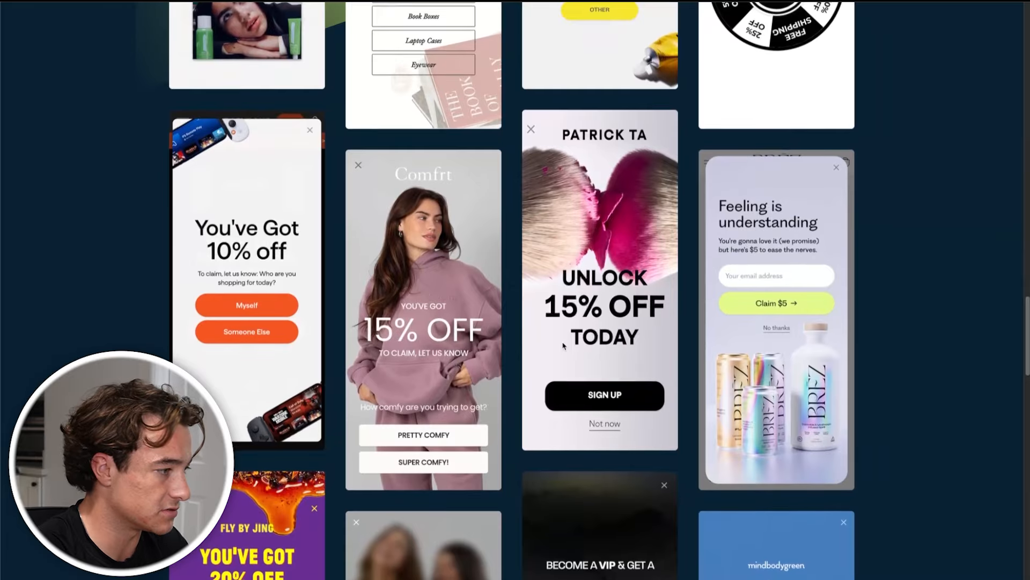
scroll(563, 345, down, 13)
scroll(562, 342, up, 10)
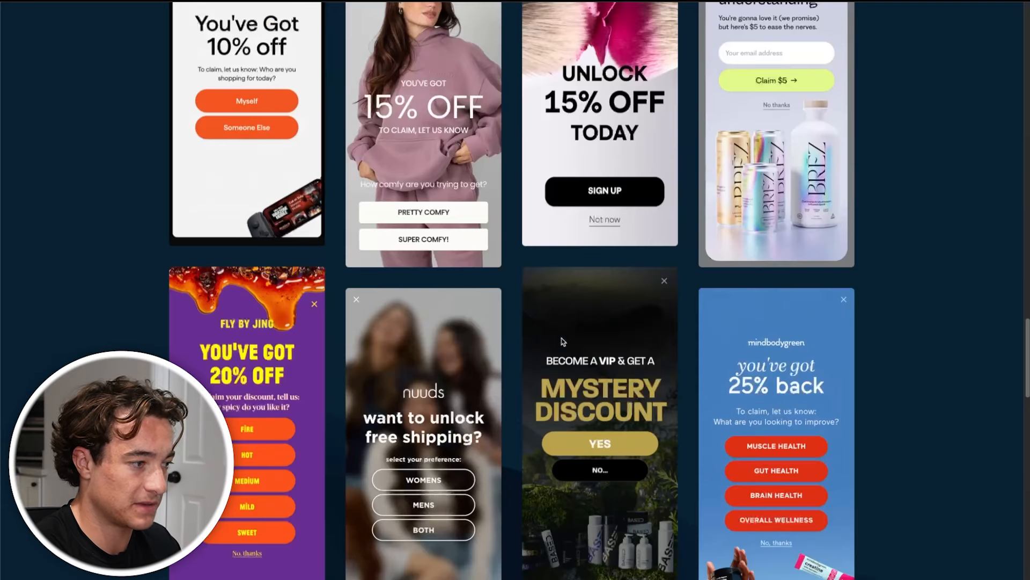
scroll(563, 342, up, 10)
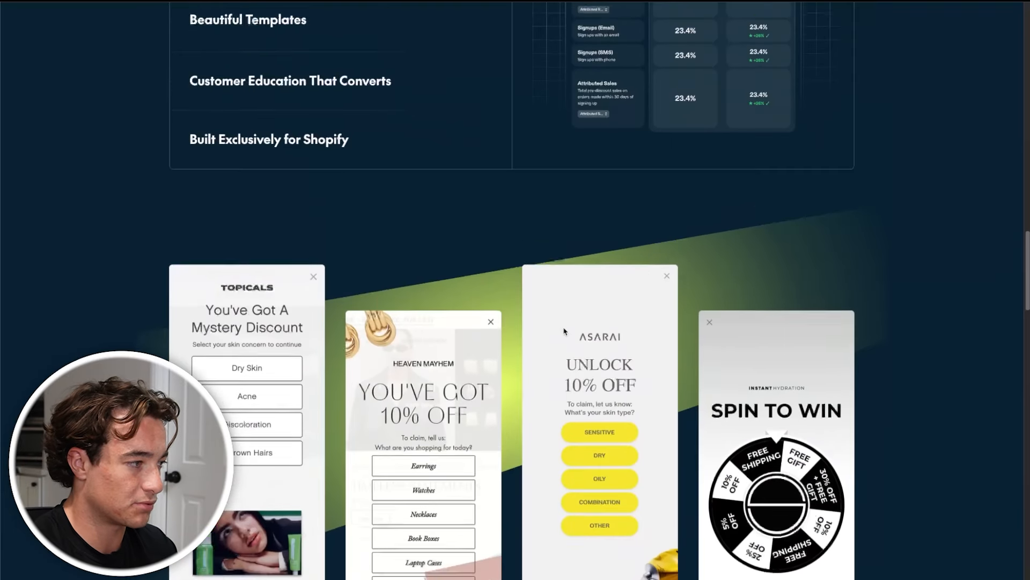
scroll(564, 331, up, 4)
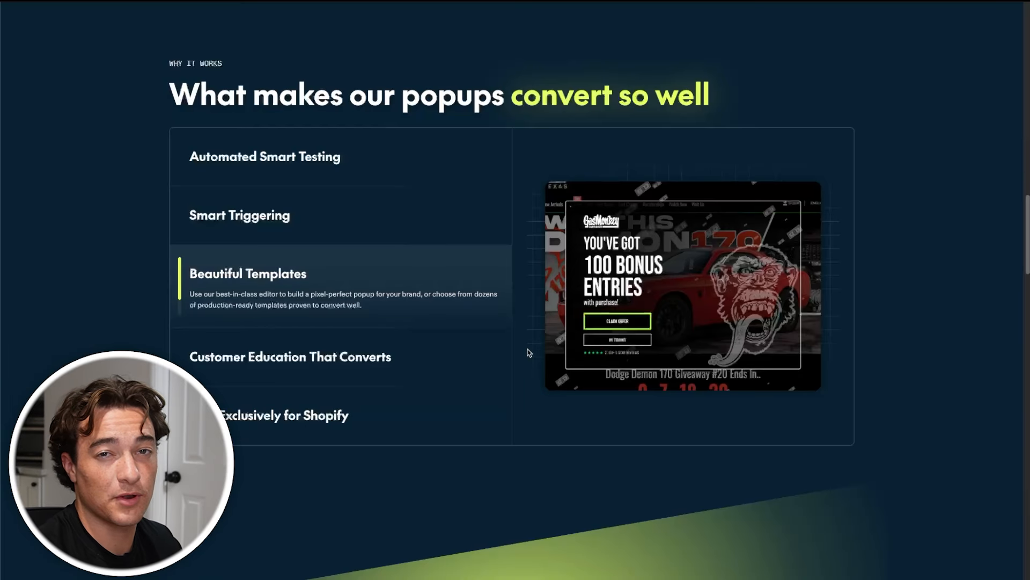
scroll(529, 353, up, 6)
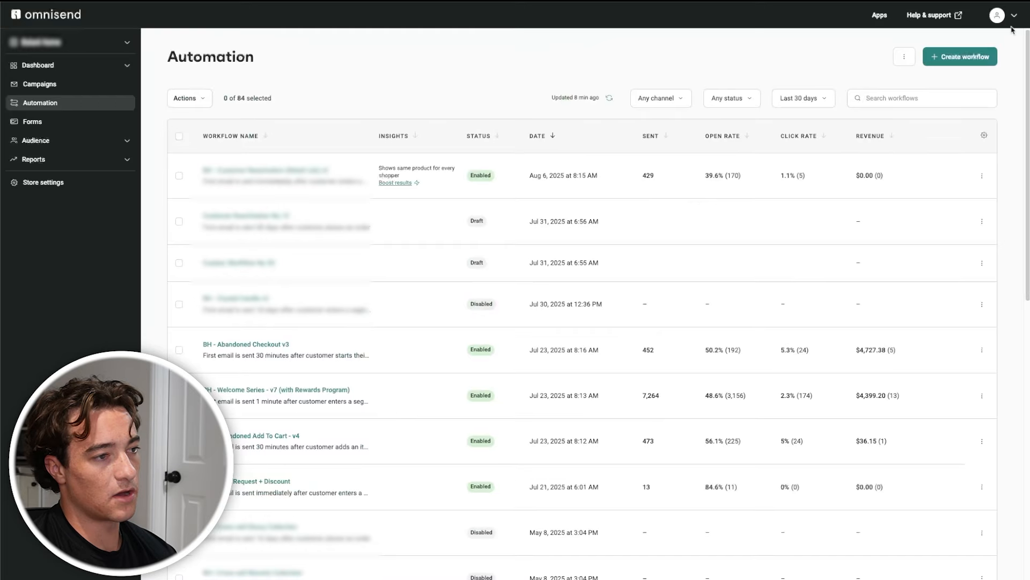
Create a new automation workflow from the pre-built three-email Welcome template, filtering the templates by the Welcome type
click(956, 58)
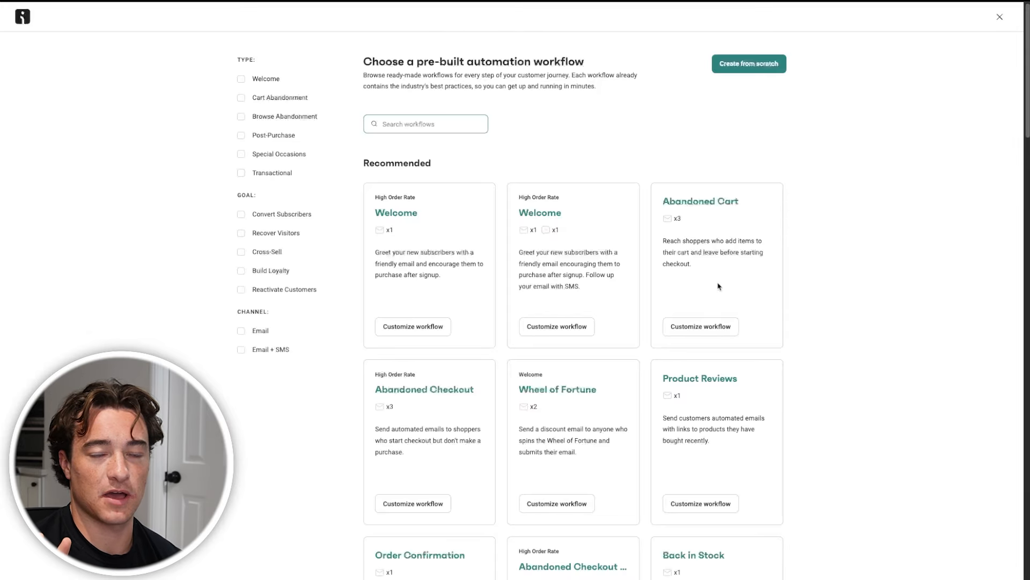
scroll(719, 286, down, 10)
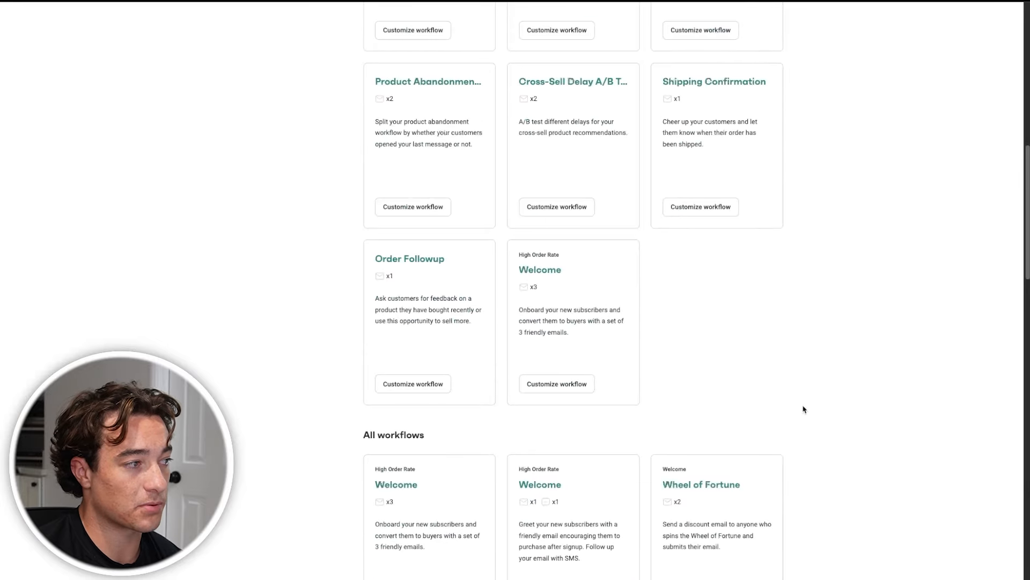
scroll(410, 112, up, 2)
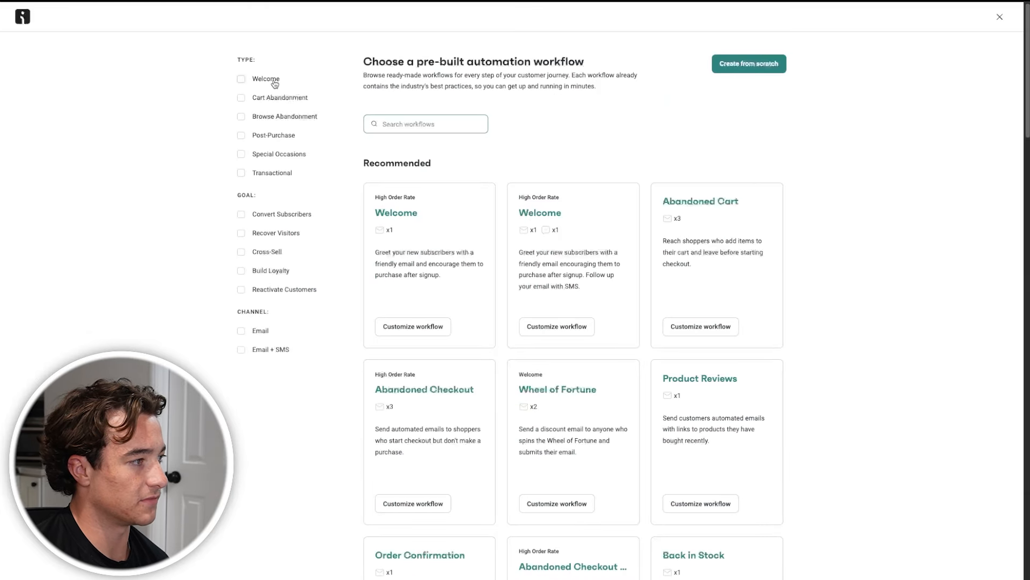
click(273, 81)
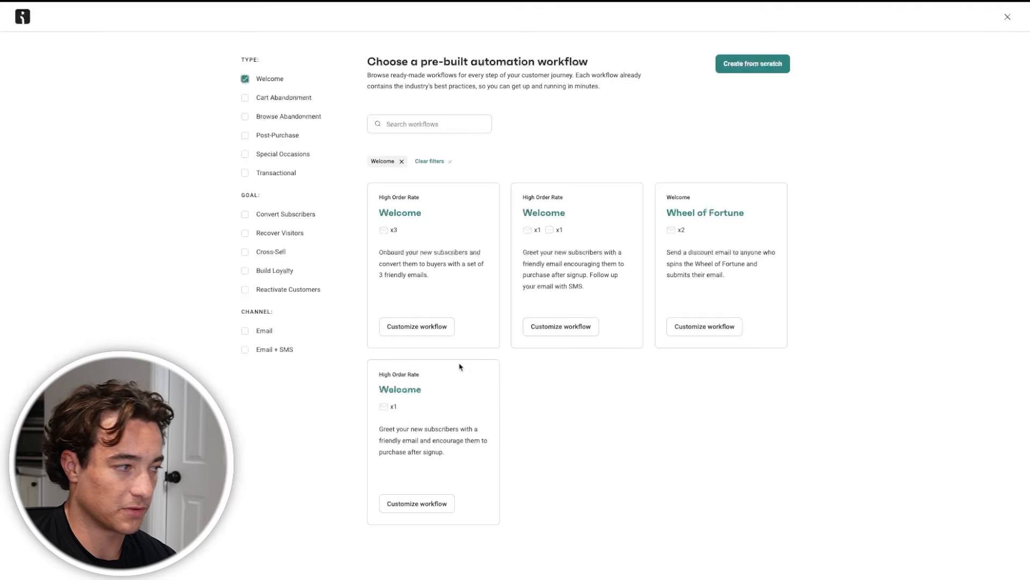
double_click(391, 224)
click(425, 236)
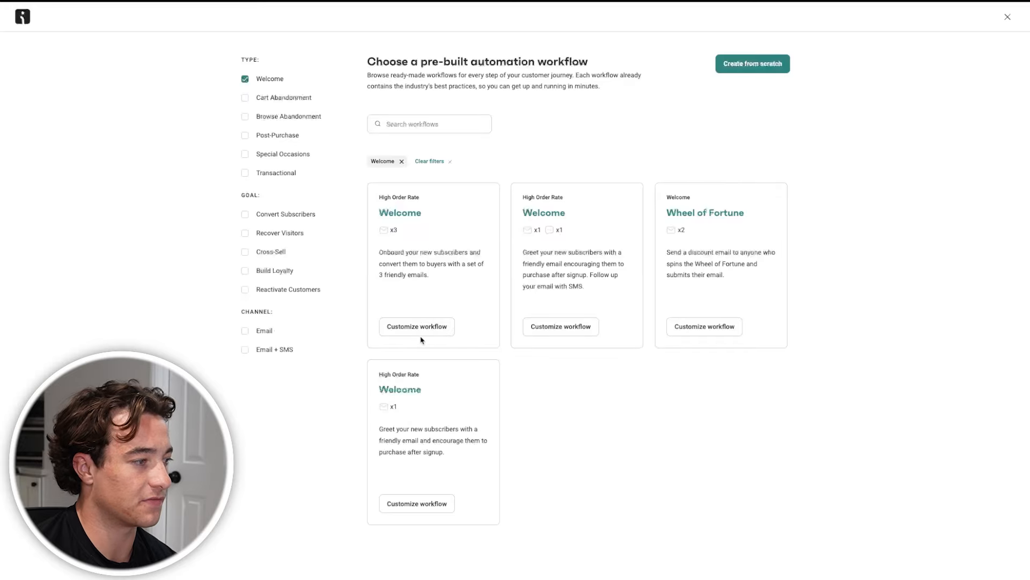
click(419, 332)
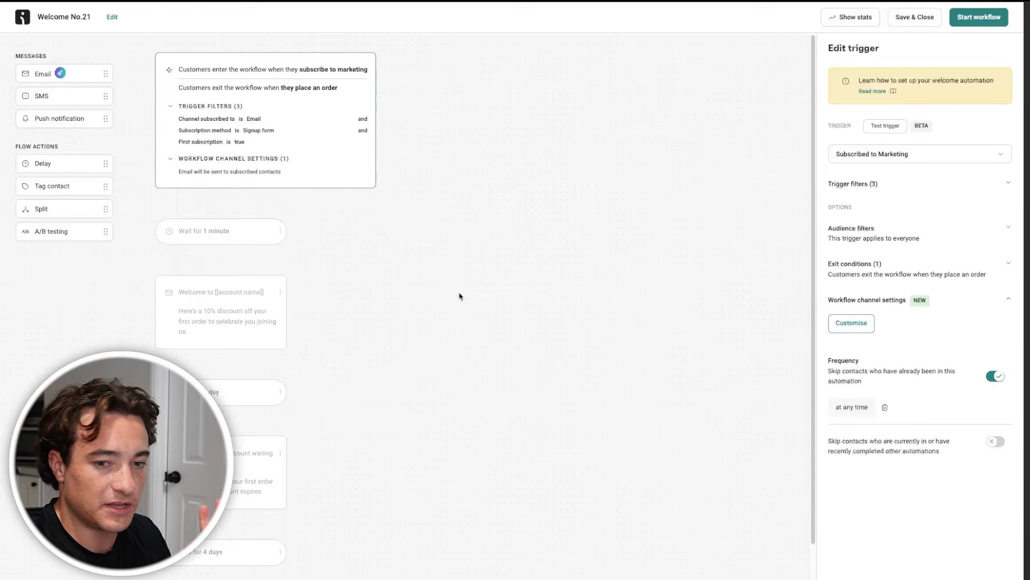
Review the trigger options available for the welcome workflow, keeping Subscribed to Marketing selected
scroll(354, 201, down, 1)
scroll(309, 160, up, 1)
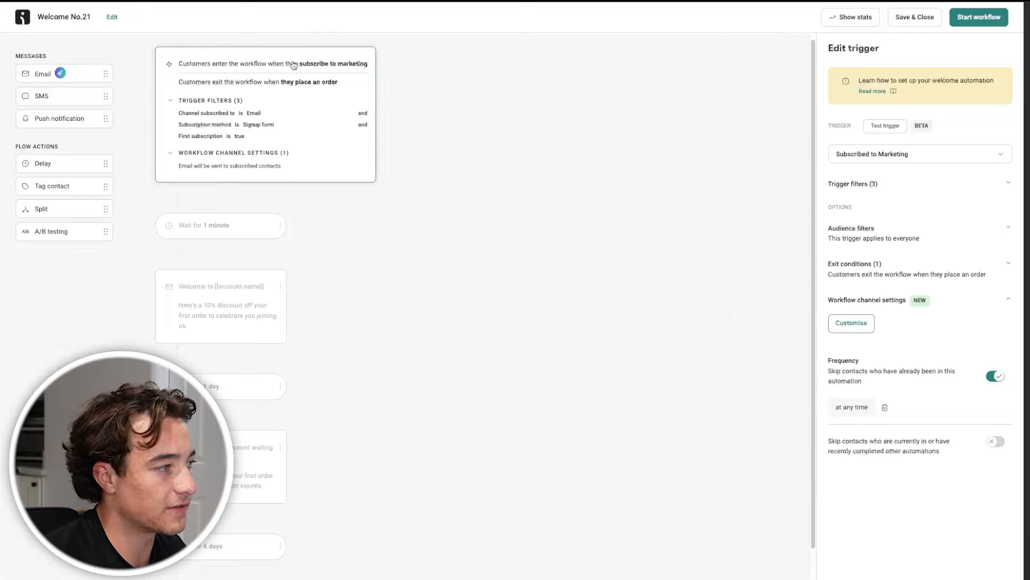
click(883, 155)
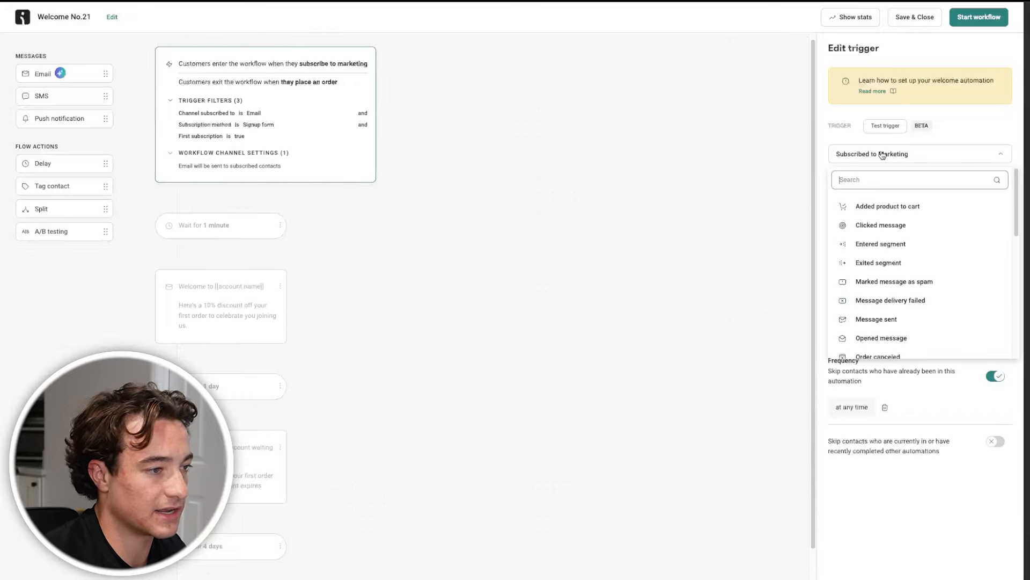
scroll(886, 274, down, 4)
scroll(886, 275, up, 4)
scroll(886, 275, down, 2)
scroll(893, 253, up, 3)
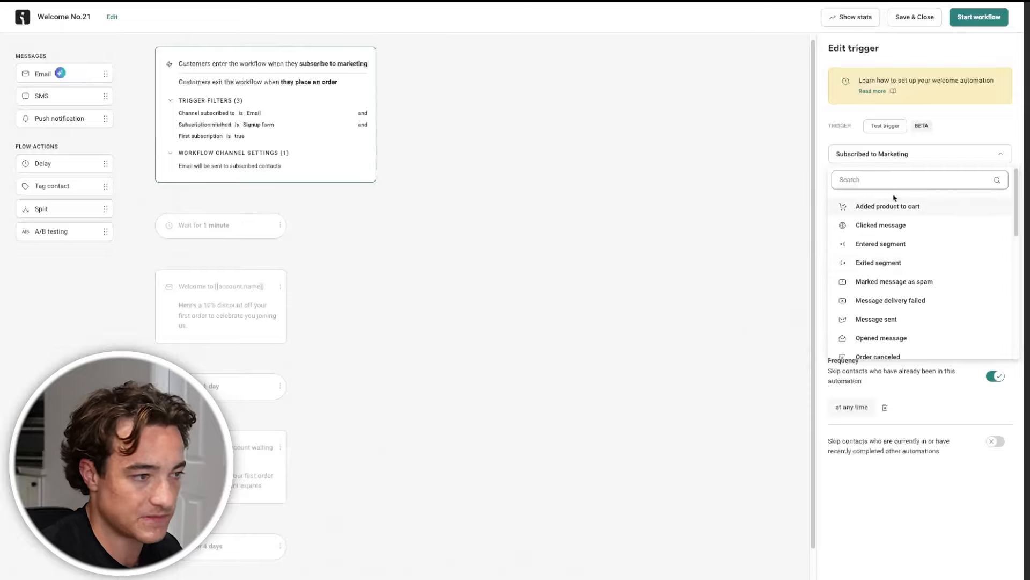
click(954, 135)
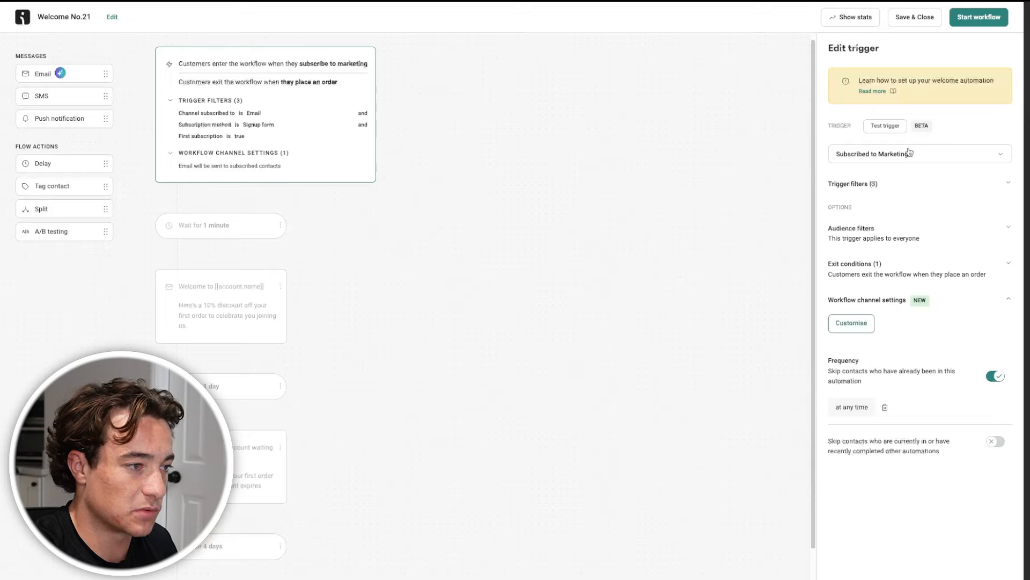
Examine the welcome workflow's trigger filters, exit conditions and remaining trigger settings
click(914, 186)
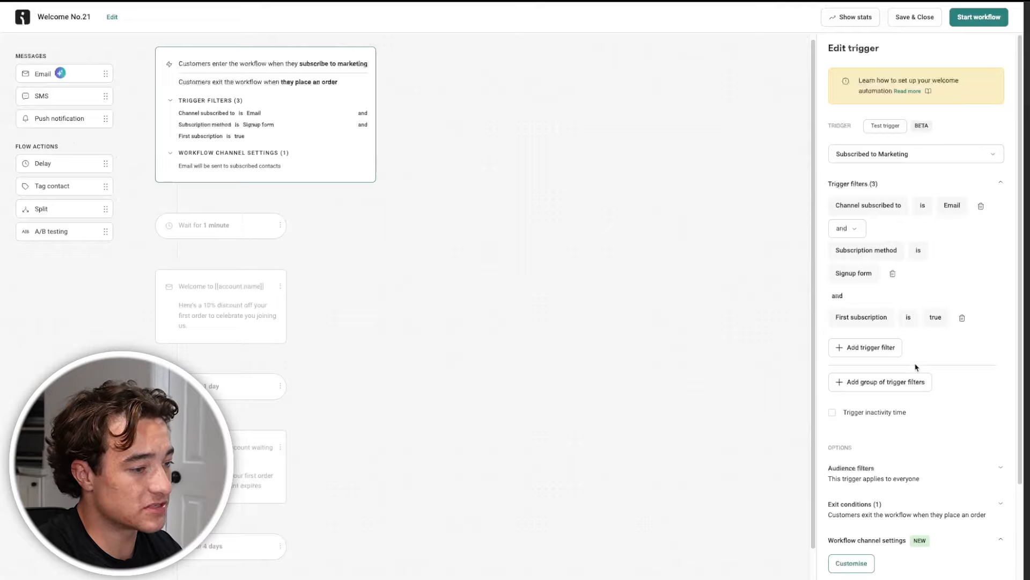
scroll(886, 472, down, 2)
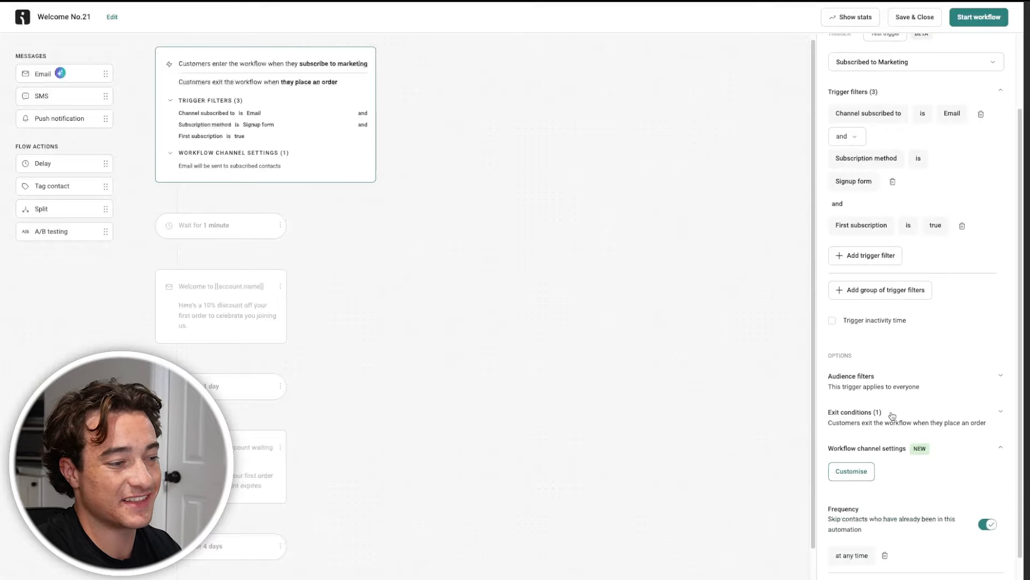
click(892, 415)
scroll(899, 395, down, 2)
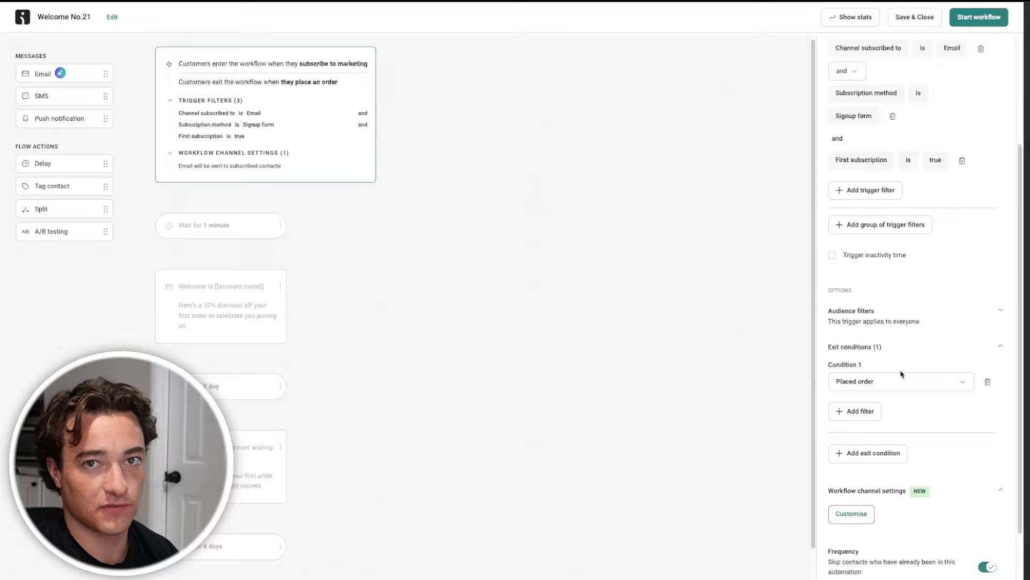
scroll(485, 349, down, 2)
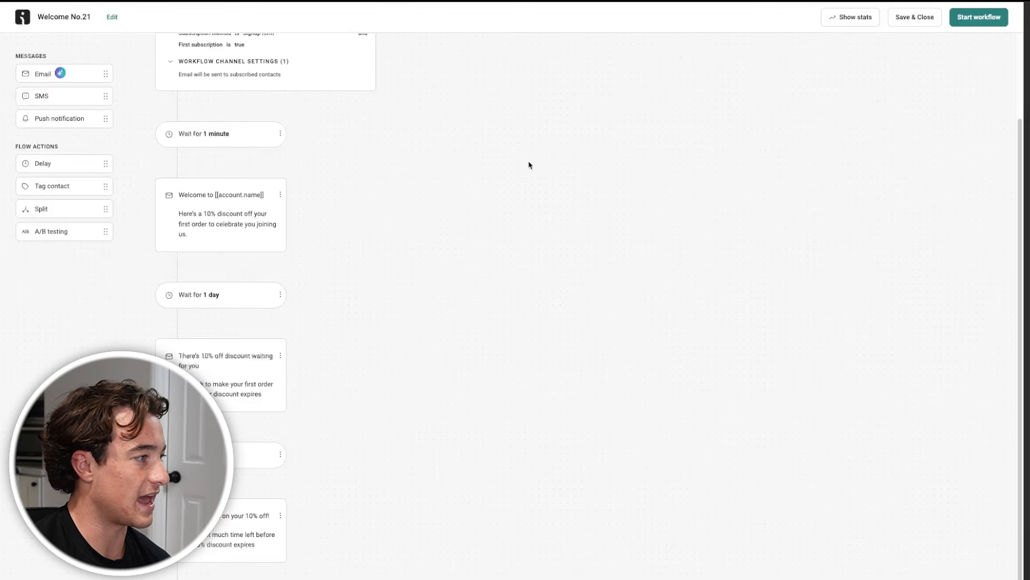
Delete the 1-minute delay between the trigger and the first welcome email
scroll(471, 146, up, 2)
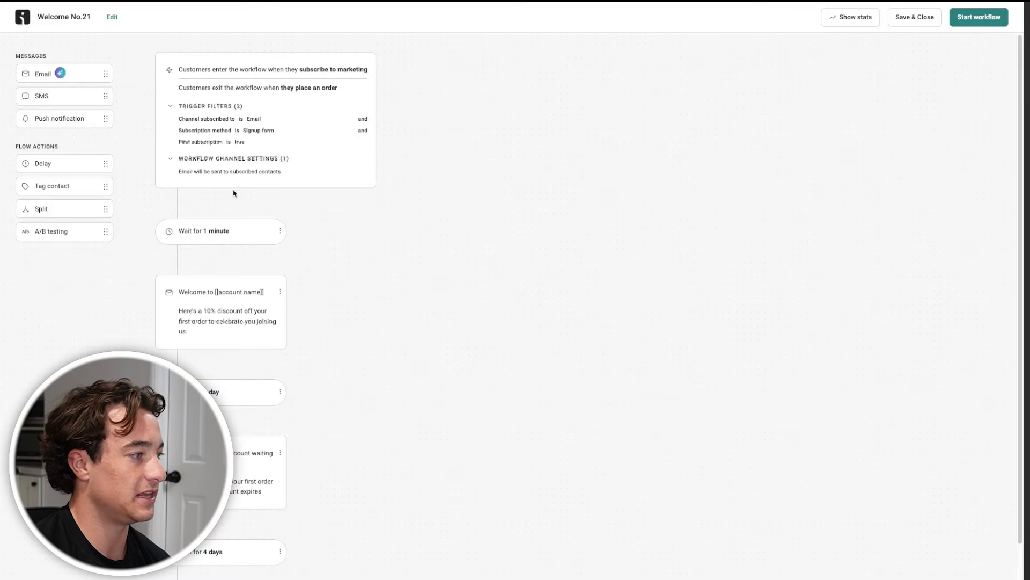
click(280, 231)
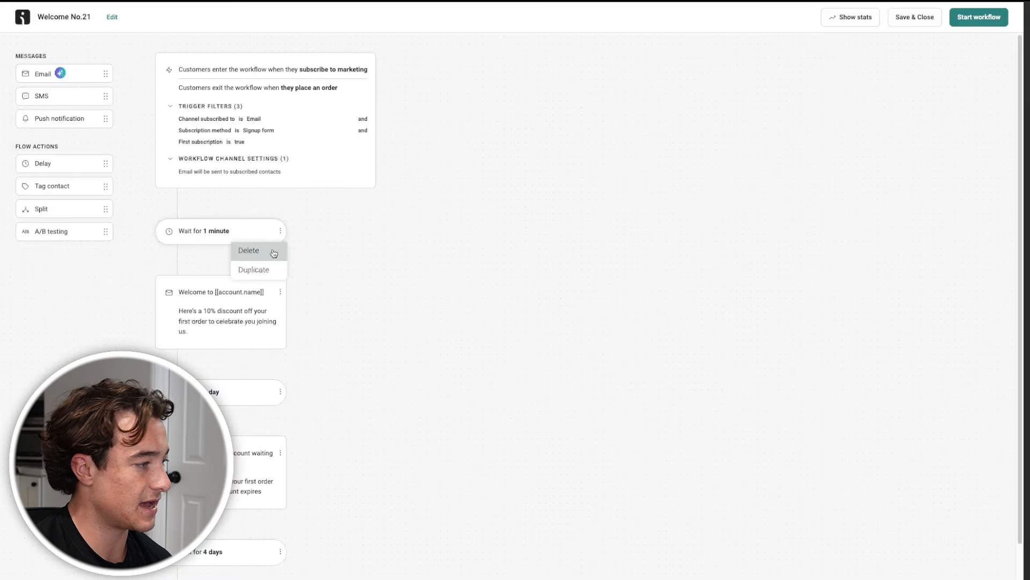
click(274, 252)
click(612, 333)
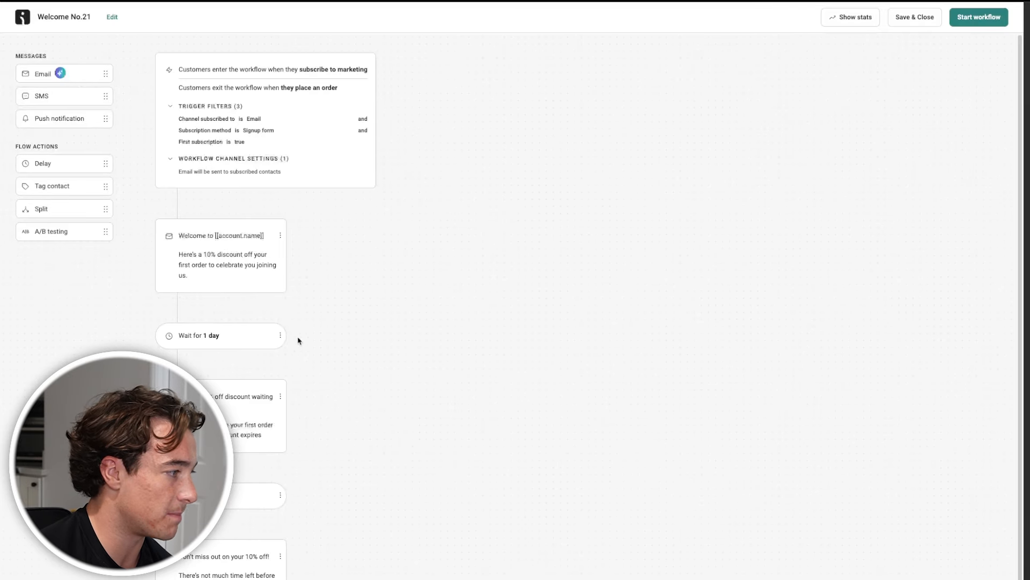
Set the delay between the second and third emails to 1 day
scroll(209, 234, down, 1)
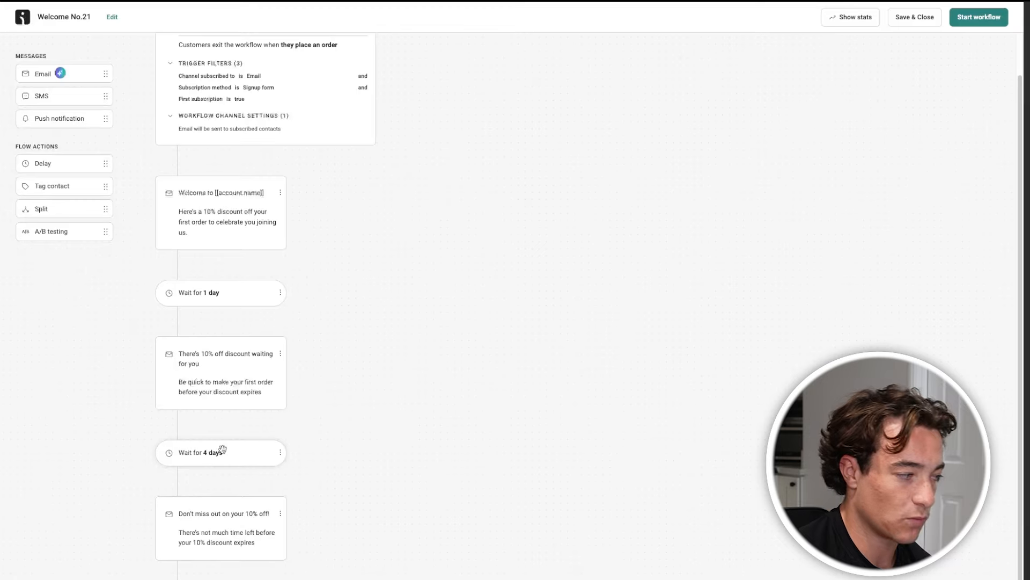
click(222, 449)
double_click(837, 191)
text(1)
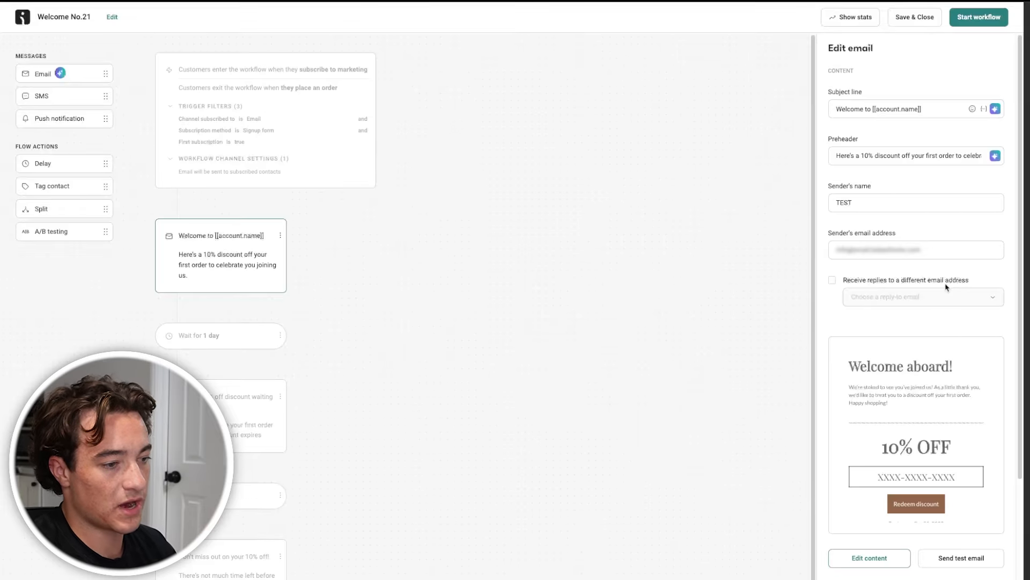
Set the first welcome email's subject line to "Welcome To Well Copy"
triple_click(874, 111)
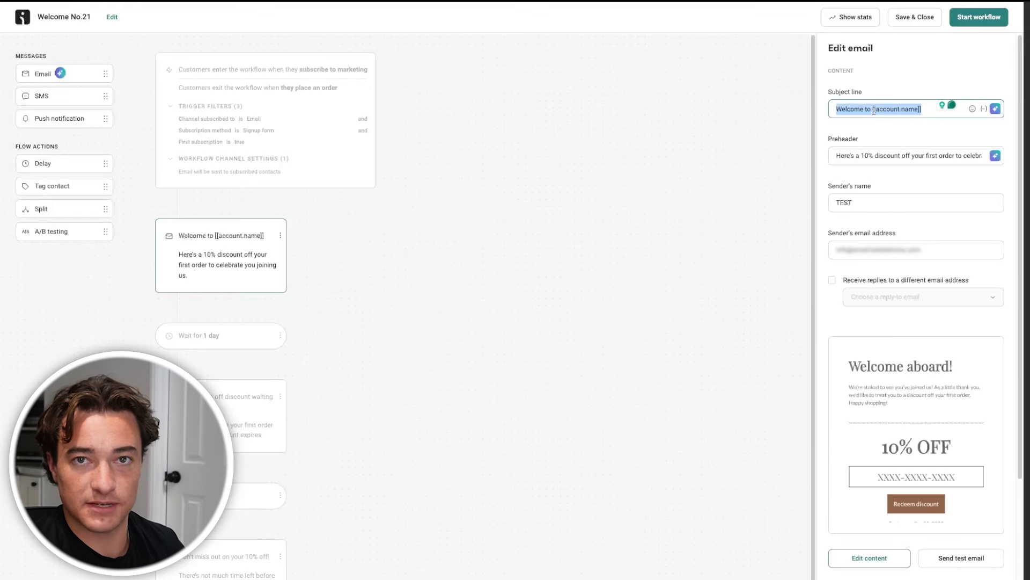
triple_click(855, 150)
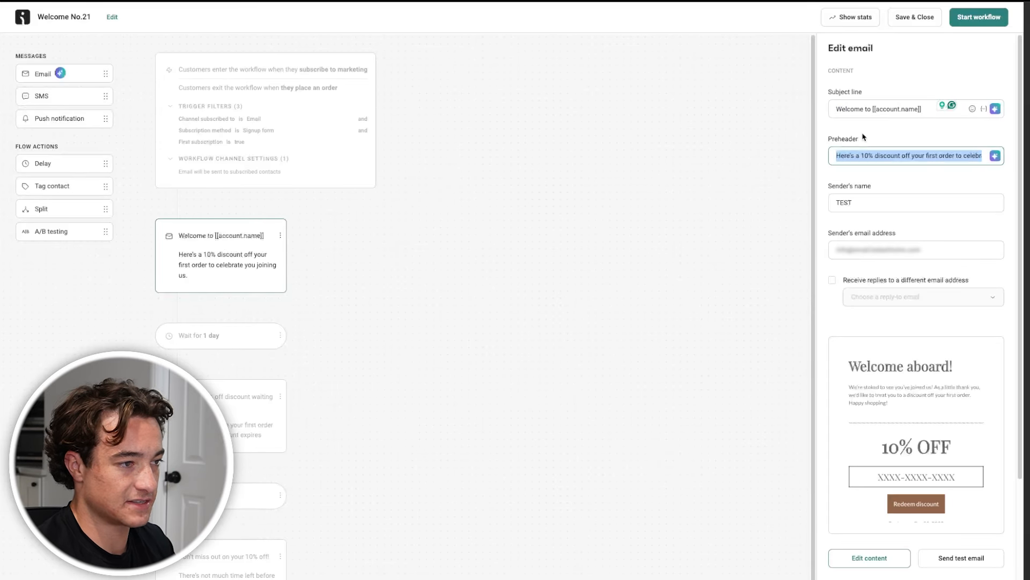
drag(993, 109, 818, 109)
text(Welcome )
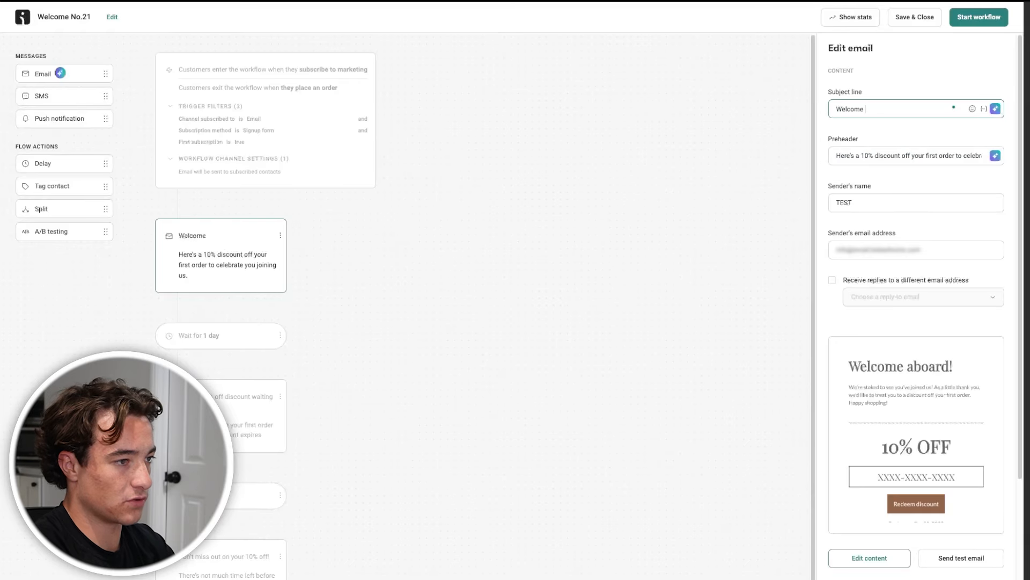
text(To Well Copy)
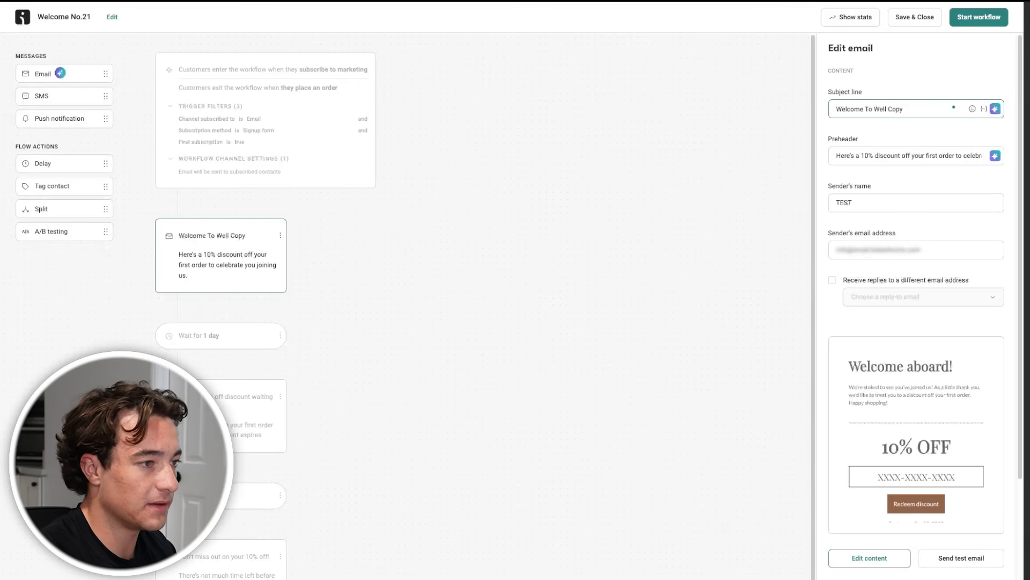
Set the first email's preheader to "Open to claim your 10% OFF" and its sender's name to a first name followed by "| Well Copy"
triple_click(879, 157)
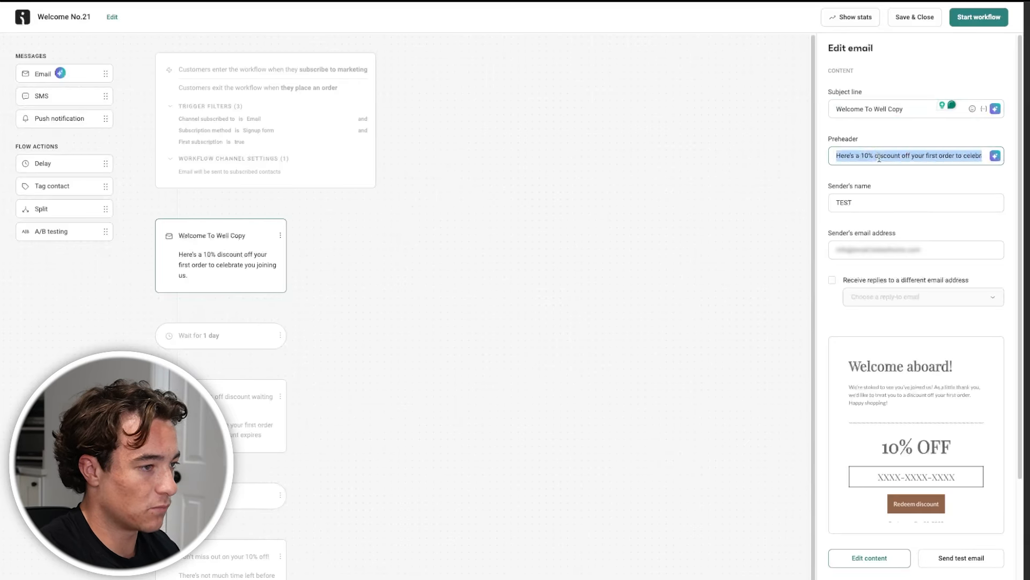
text(Open to cla)
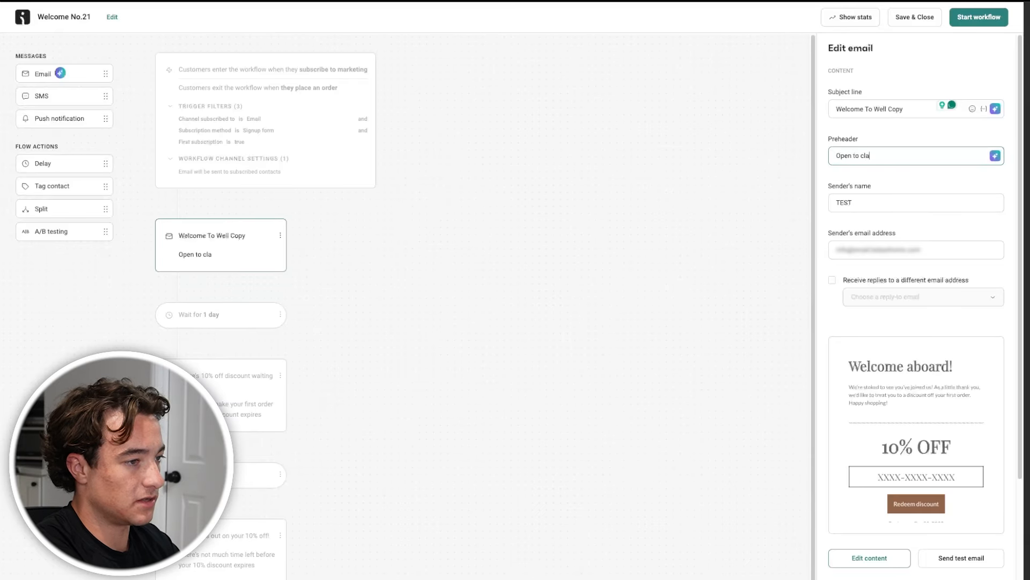
text(im your 10% OFF)
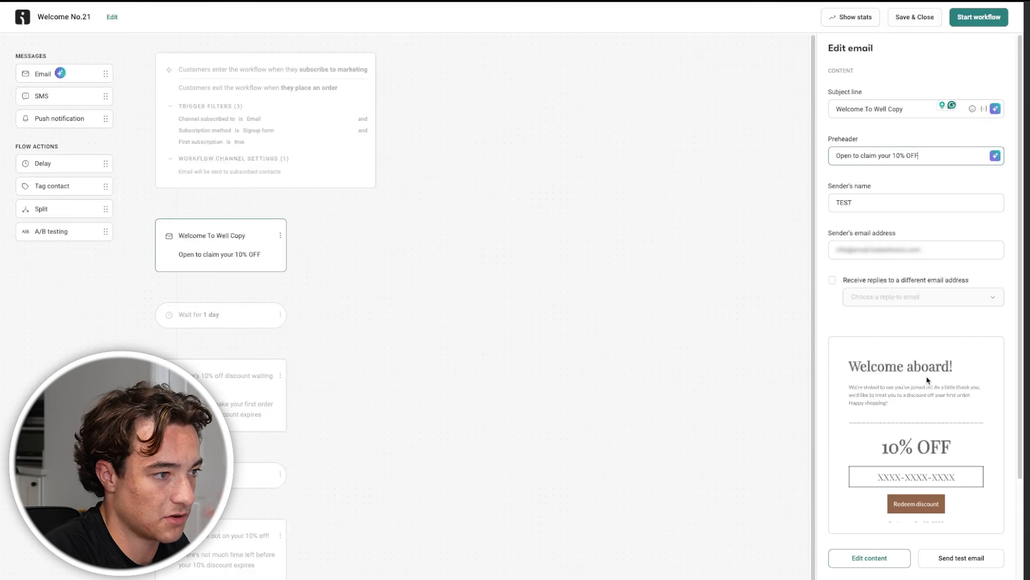
drag(870, 207, 827, 199)
text(Max | Well Copy)
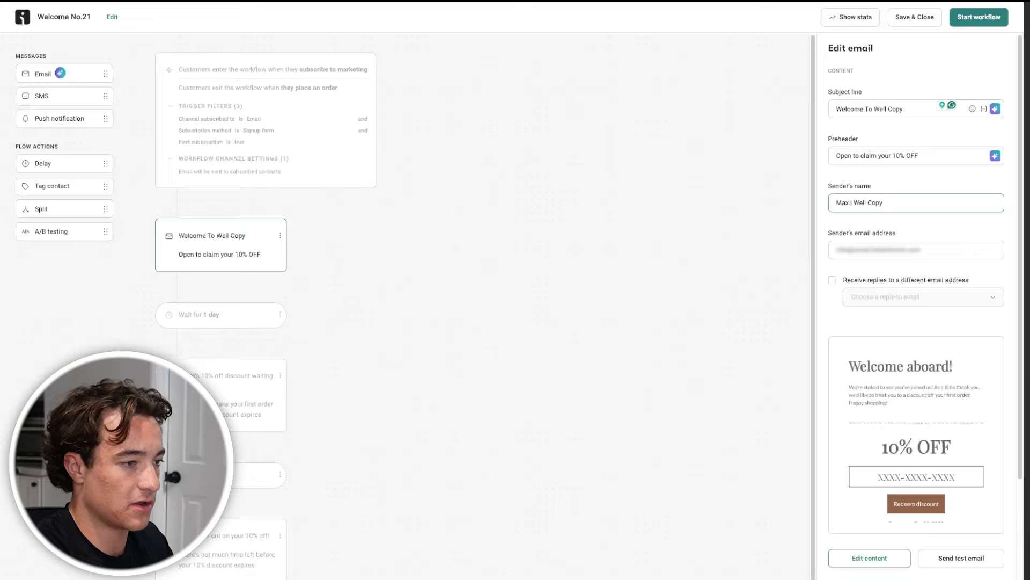
Open the first welcome email's content for editing, saving the workflow changes
scroll(899, 491, down, 3)
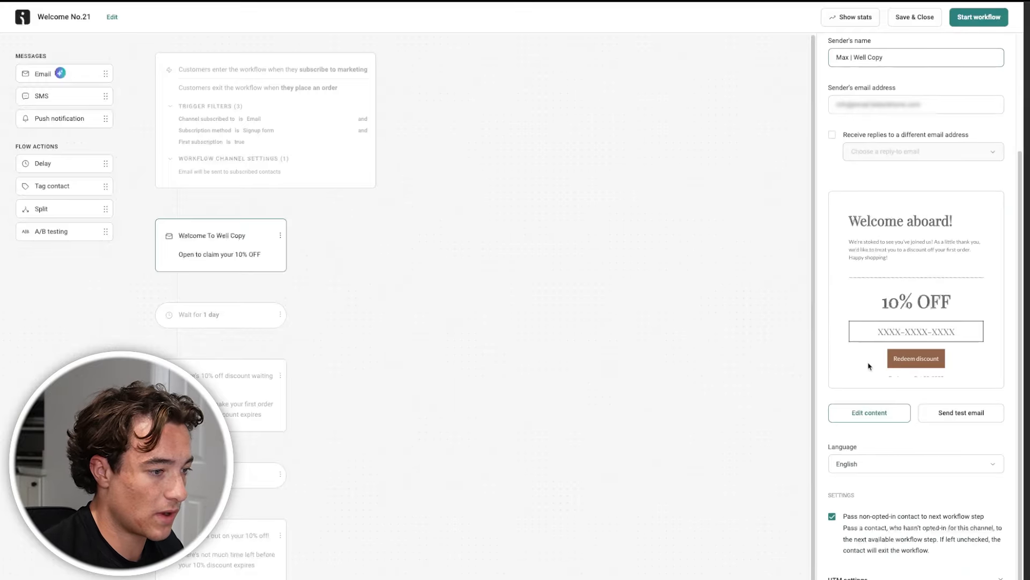
click(872, 414)
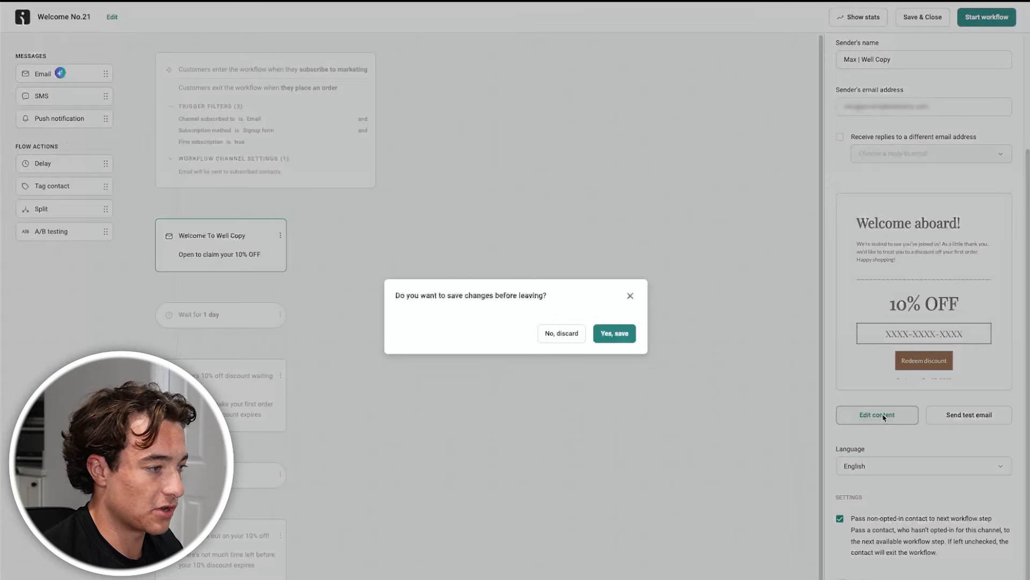
click(614, 337)
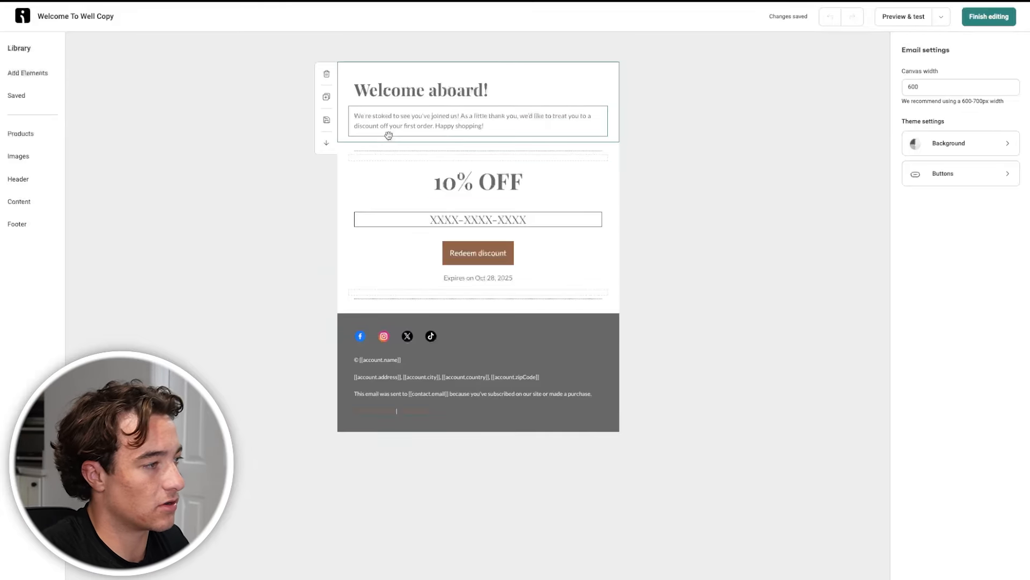
double_click(405, 94)
click(474, 92)
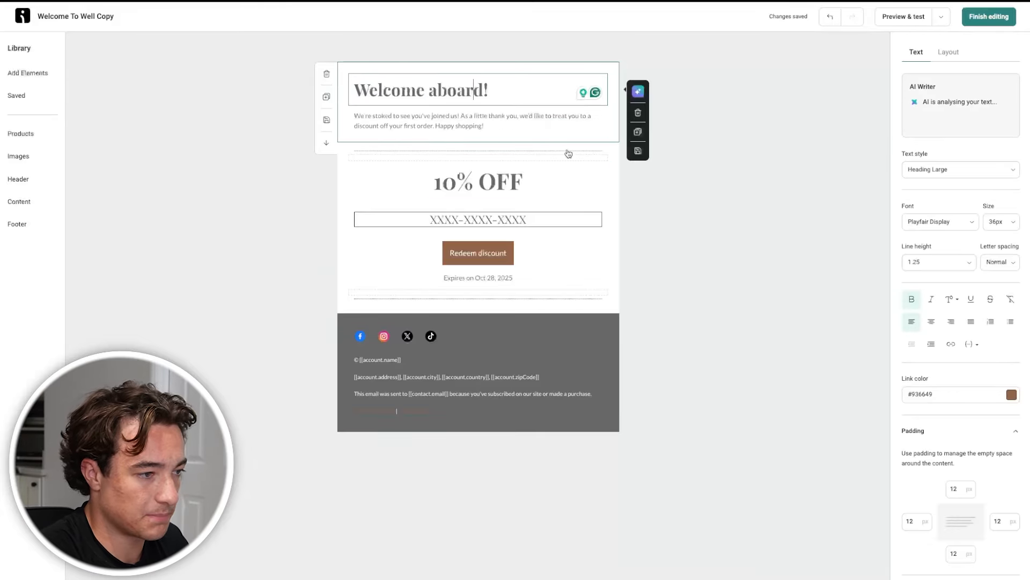
click(456, 126)
click(178, 135)
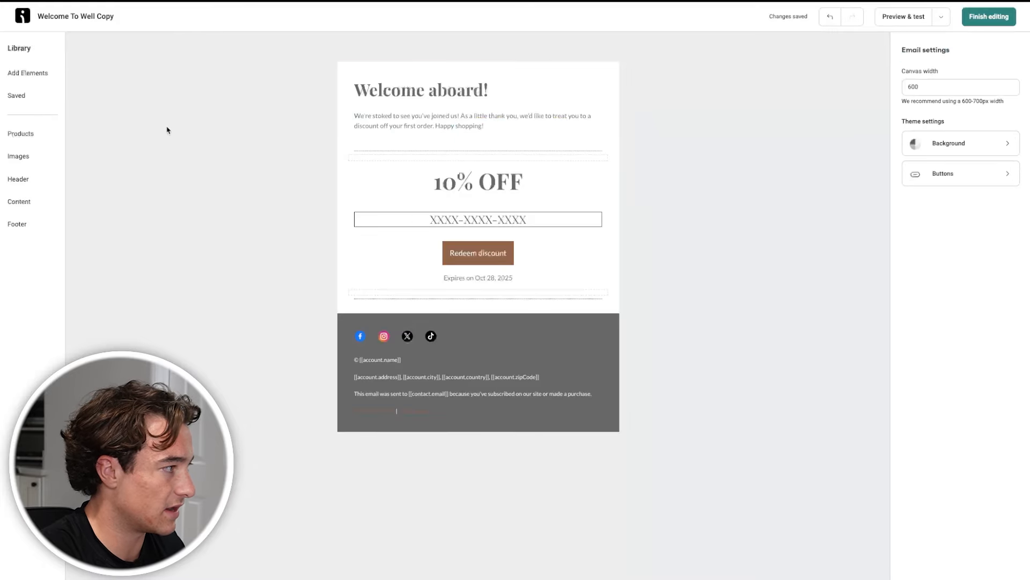
Add an image block with the wellcopy logo above the "Welcome aboard!" heading and shrink it to a small centered logo
click(42, 74)
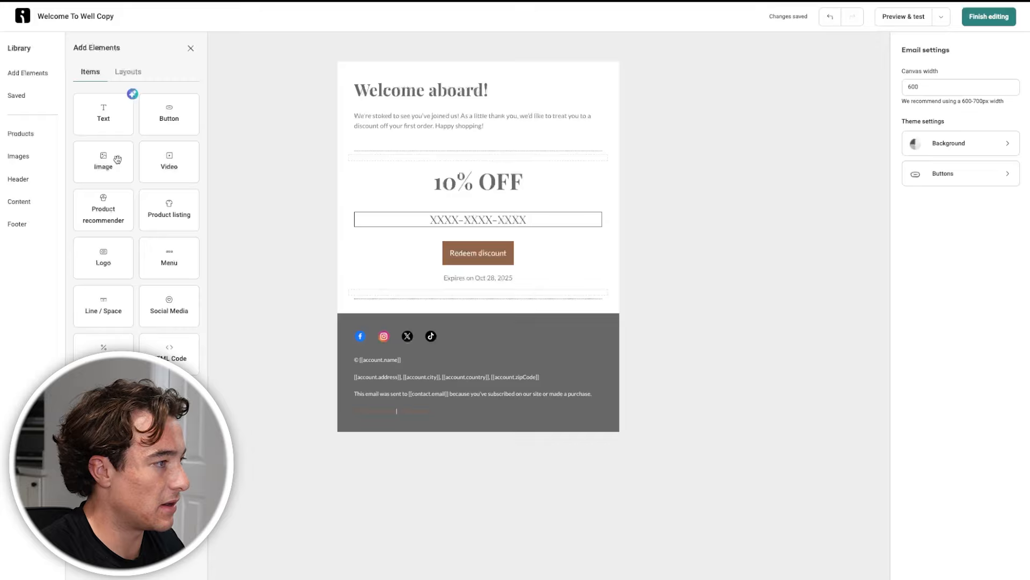
drag(117, 161, 472, 86)
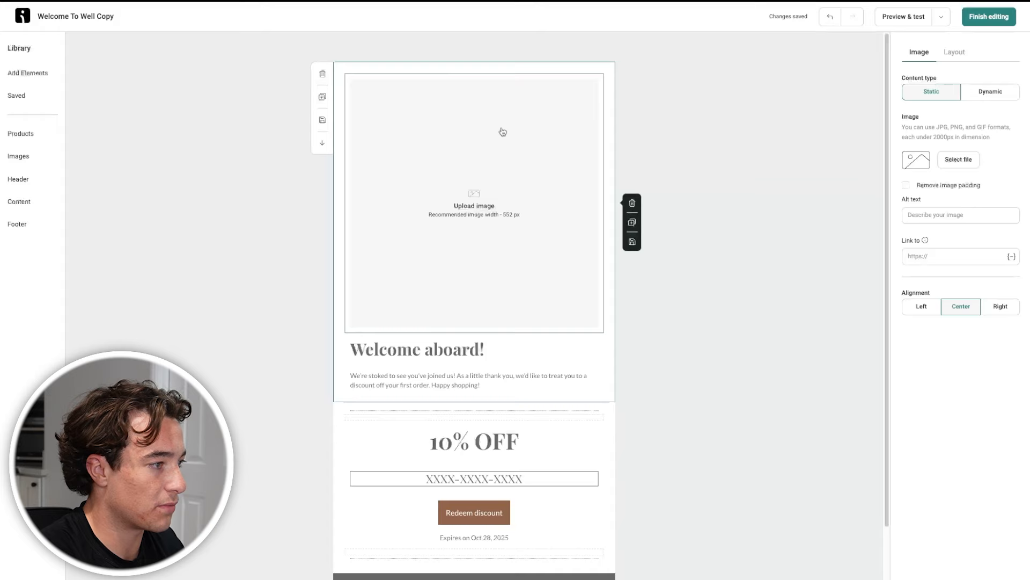
click(951, 161)
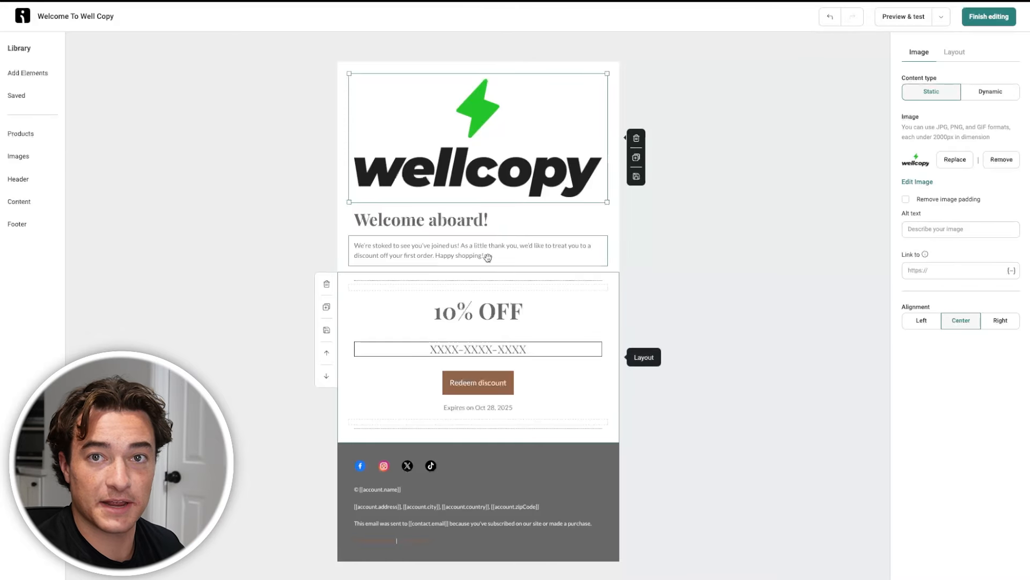
drag(608, 202, 399, 84)
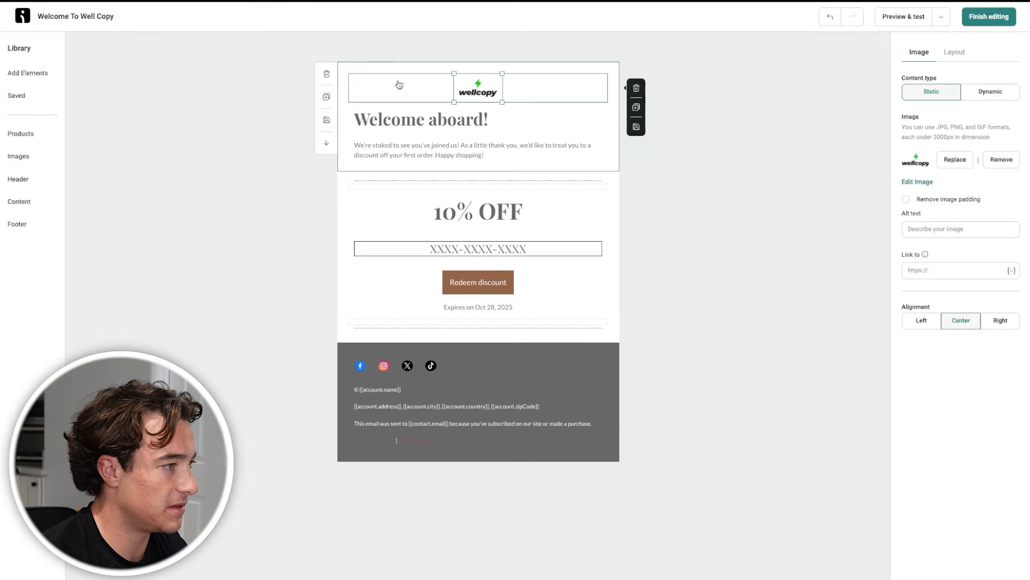
click(754, 170)
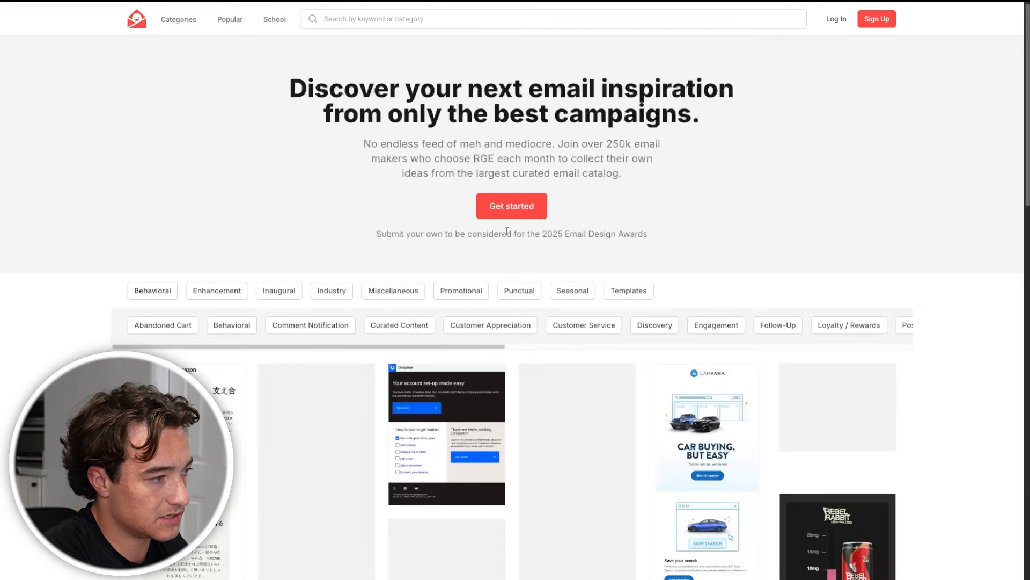
Switch to the Really Good Emails site and browse its gallery of campaigns for email design inspiration
scroll(507, 232, down, 2)
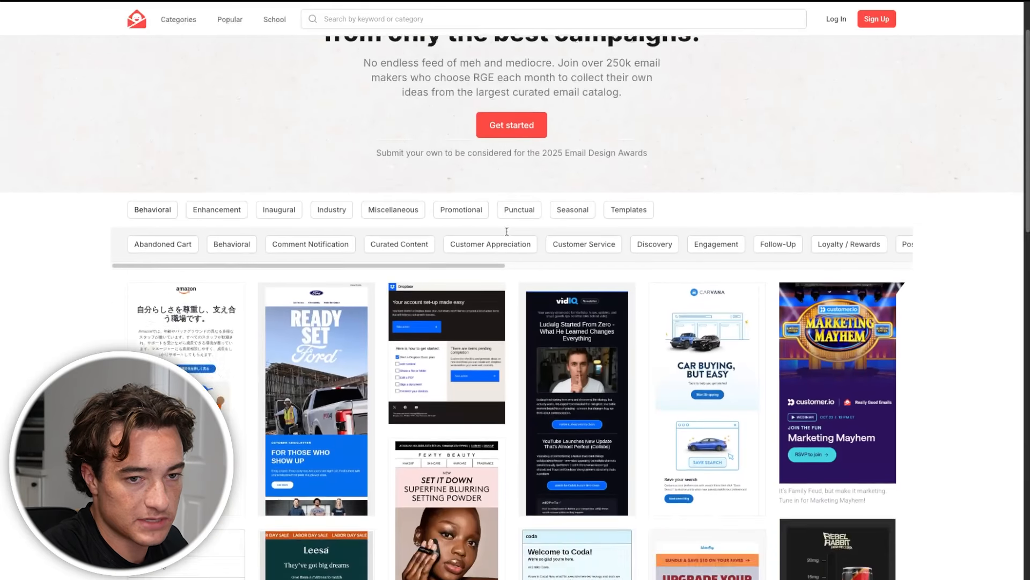
scroll(507, 231, down, 12)
scroll(590, 284, up, 4)
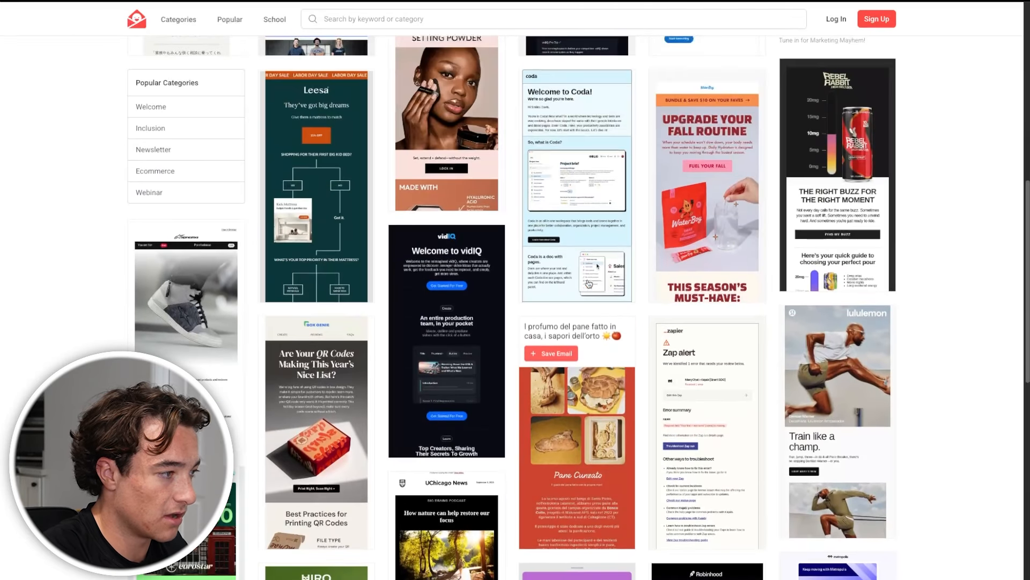
scroll(590, 283, up, 6)
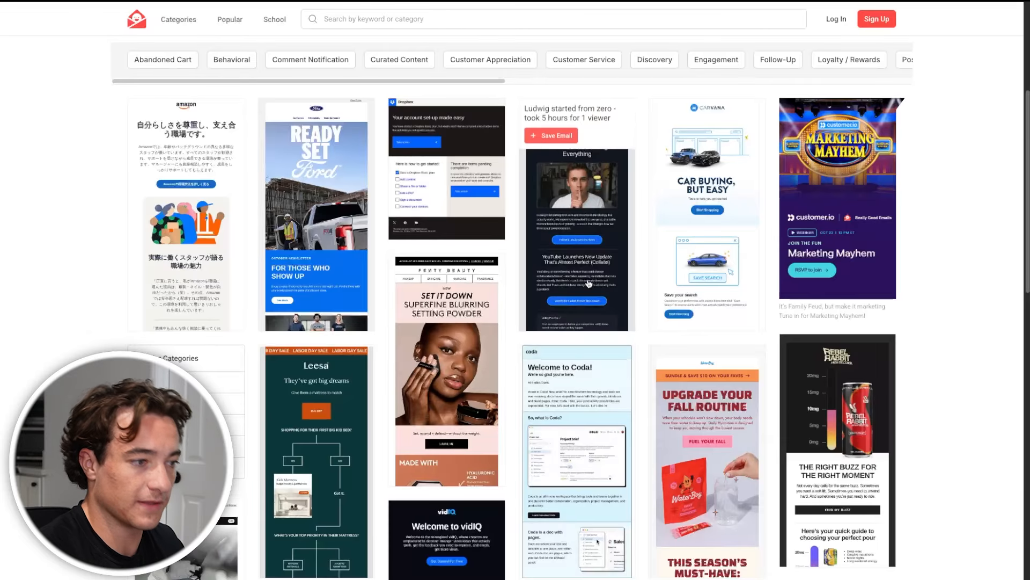
scroll(589, 284, down, 5)
scroll(352, 310, up, 8)
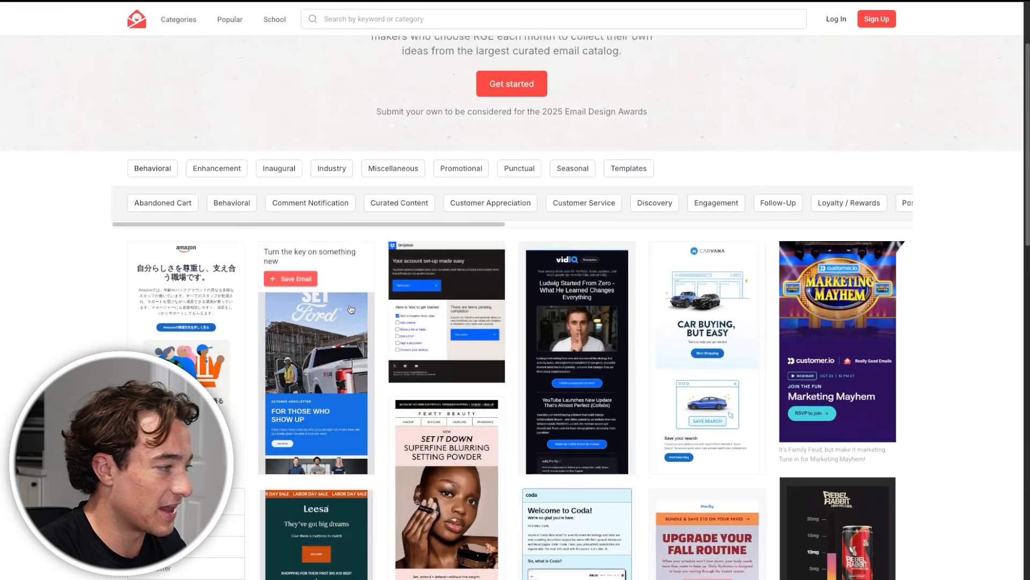
scroll(351, 310, down, 14)
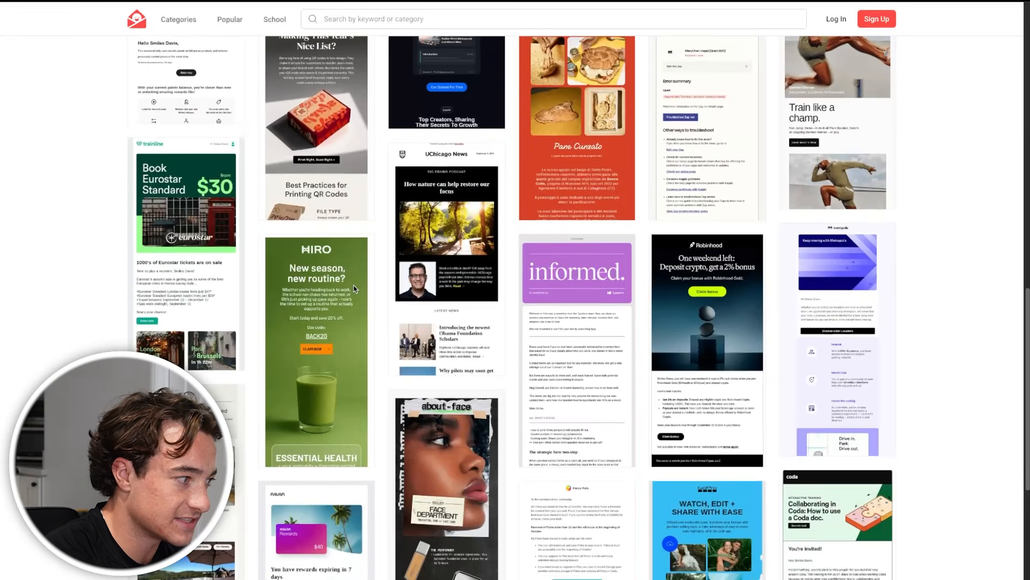
scroll(354, 289, down, 5)
click(324, 320)
scroll(298, 436, down, 3)
scroll(298, 436, up, 1)
scroll(236, 290, up, 2)
click(171, 293)
scroll(237, 544, down, 4)
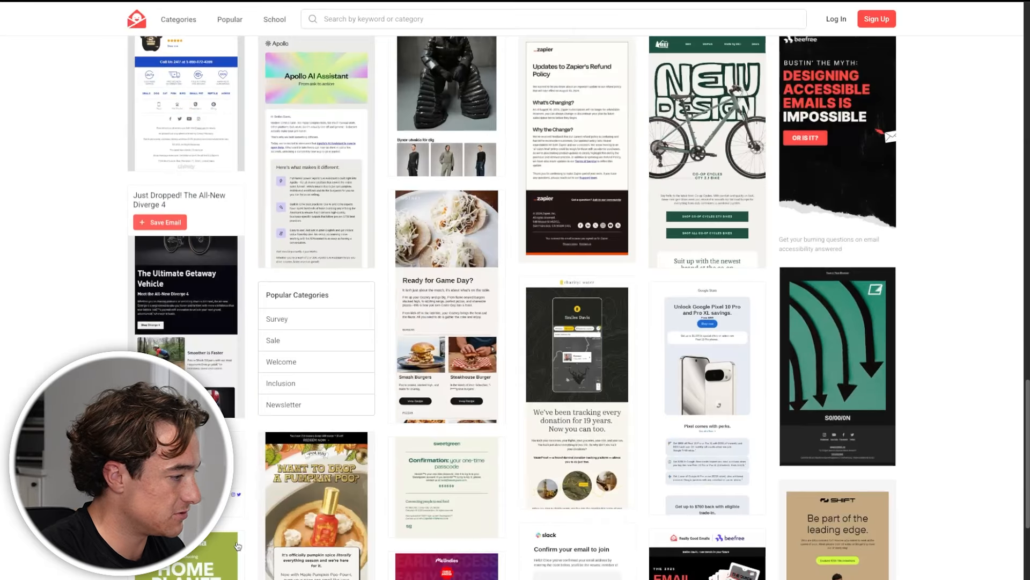
scroll(238, 546, up, 19)
scroll(324, 368, down, 4)
Examine the layout of Hiro's "New season, new routine?" email, and return to the Omnisend email editor
click(323, 369)
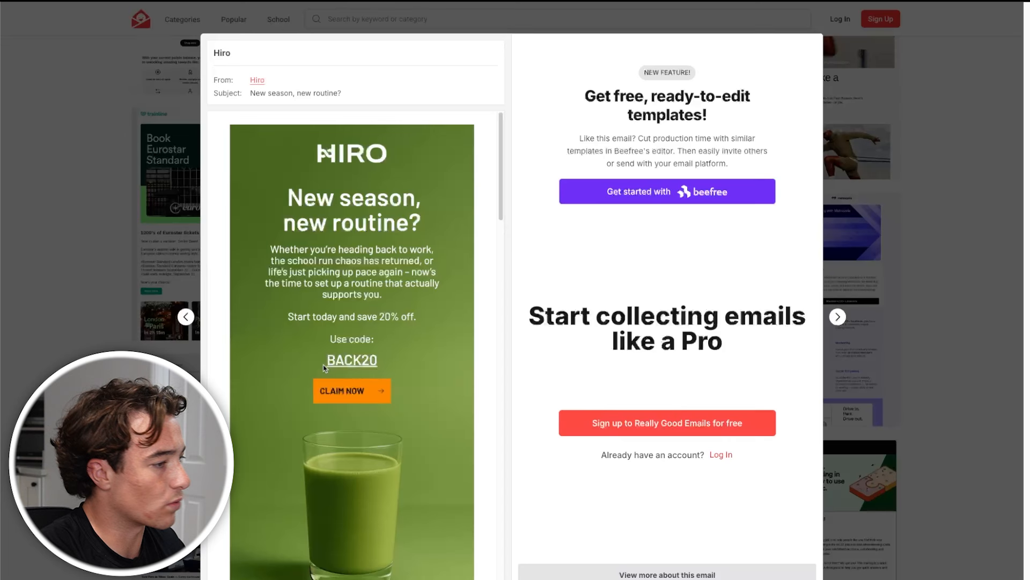
scroll(363, 442, down, 10)
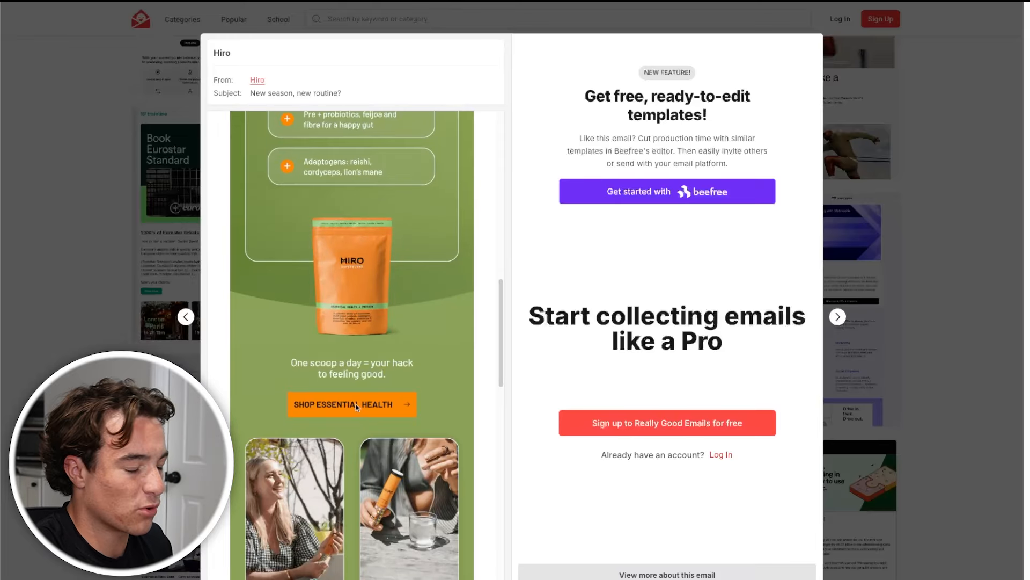
scroll(357, 407, up, 10)
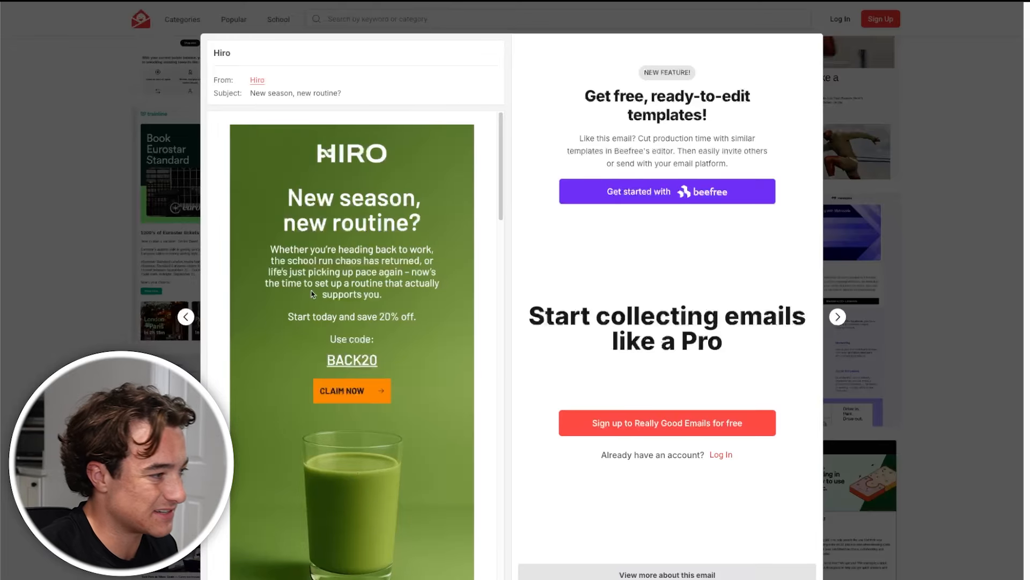
click(39, 149)
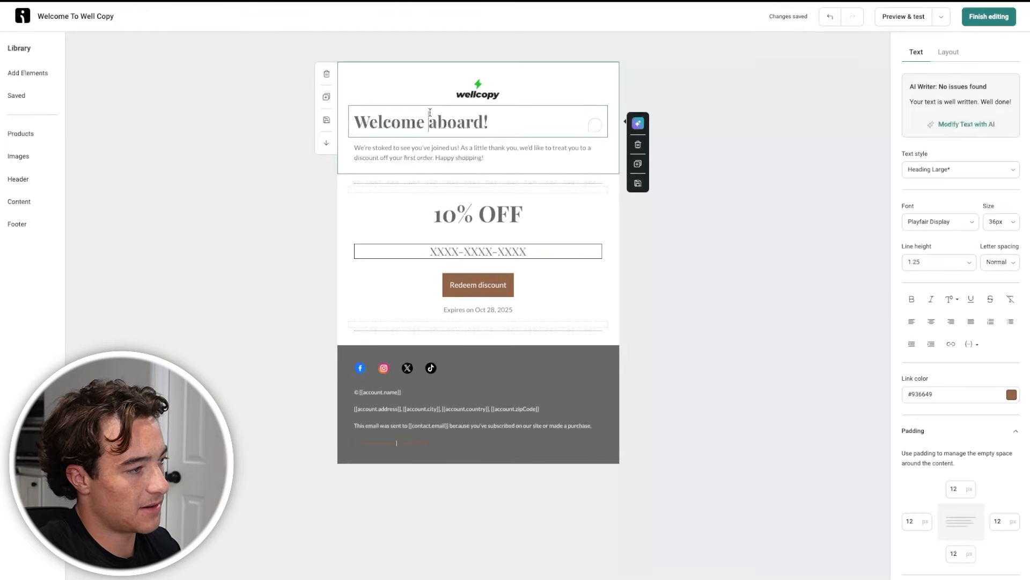
Delete the entire discount section containing the 10% OFF heading, generated coupon code and Redeem discount button
double_click(438, 122)
click(438, 159)
click(504, 253)
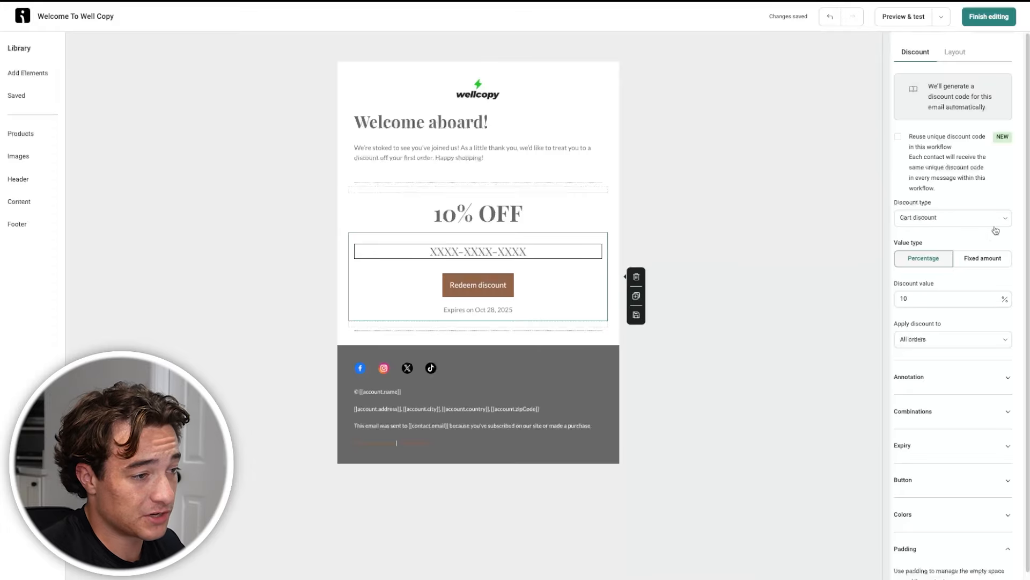
scroll(943, 364, down, 1)
scroll(953, 343, up, 1)
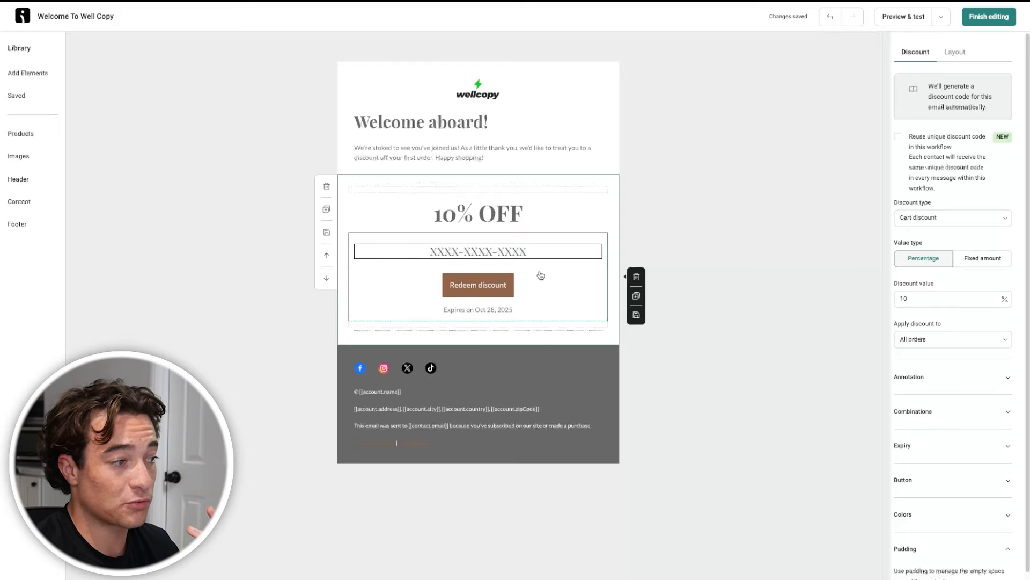
key(Delete)
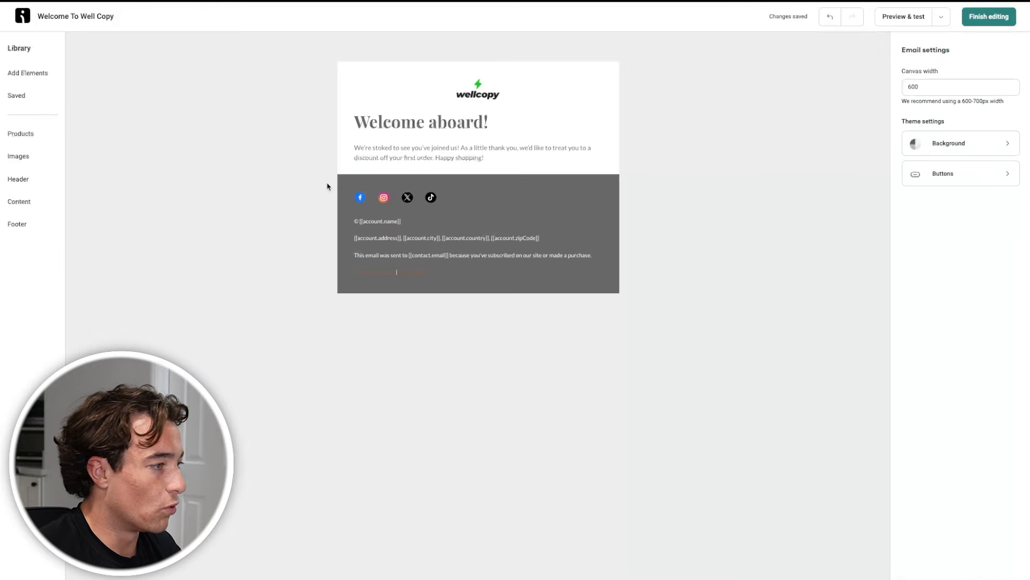
Add the line "Code: WELCOME for 10% OFF" below the welcome paragraph, separated by a blank line
click(507, 160)
key(Return)
key(Return)
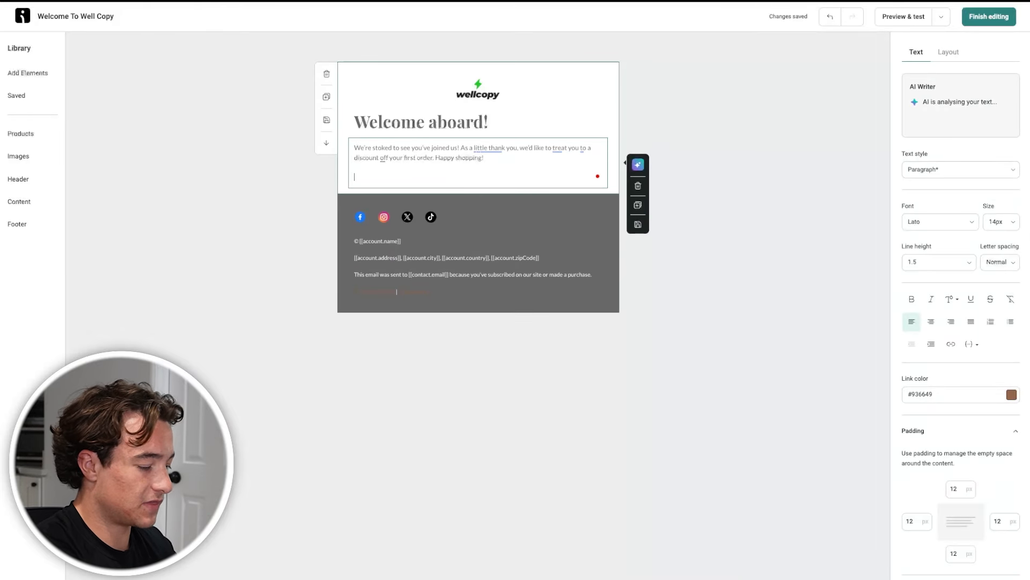
text(Code: WELCOME for 10% OFF)
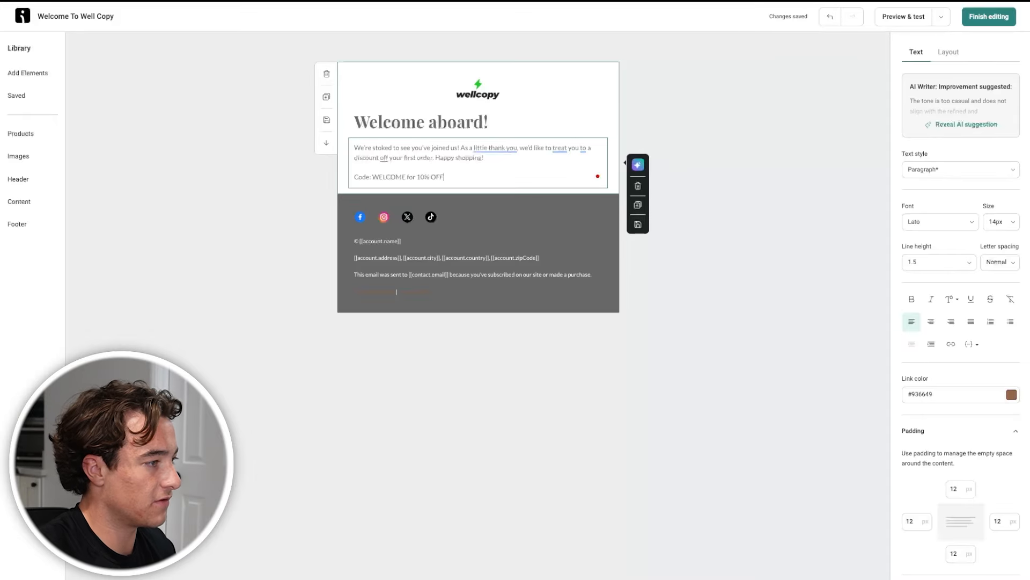
click(419, 438)
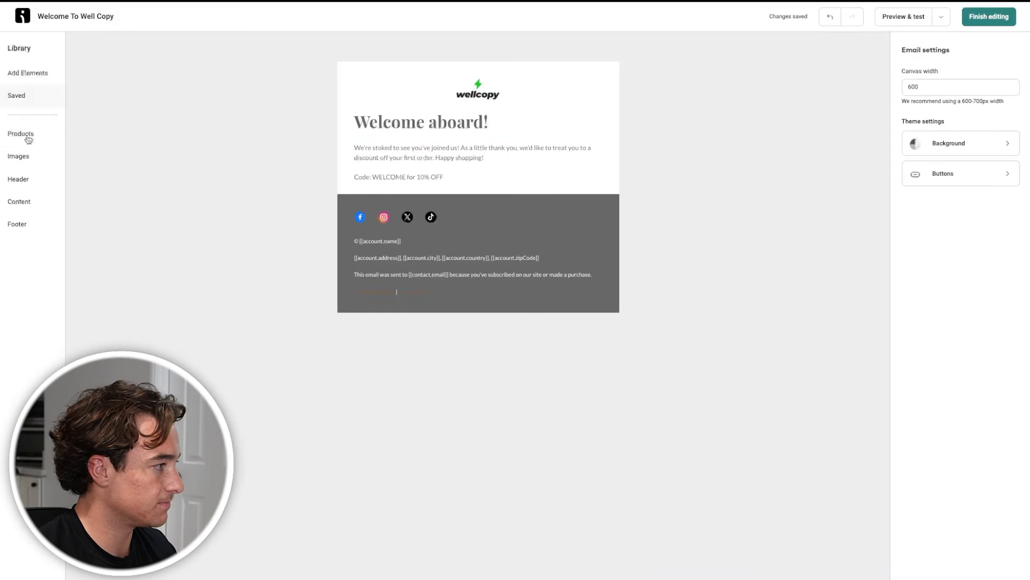
Add a button below the discount code line and label it "Shop Now"
click(30, 73)
drag(169, 119, 45, 87)
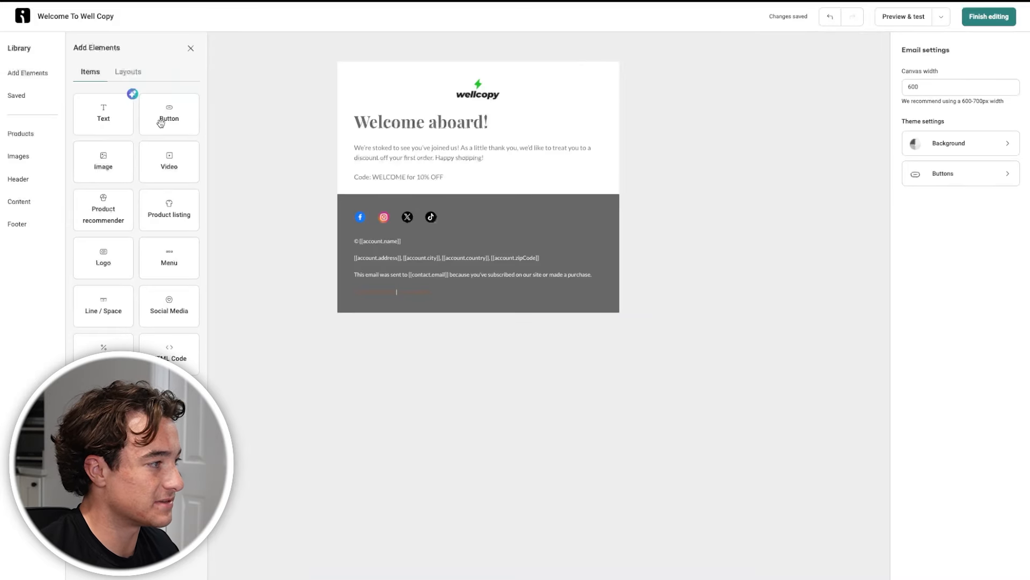
click(160, 123)
drag(950, 96, 928, 91)
text(Now)
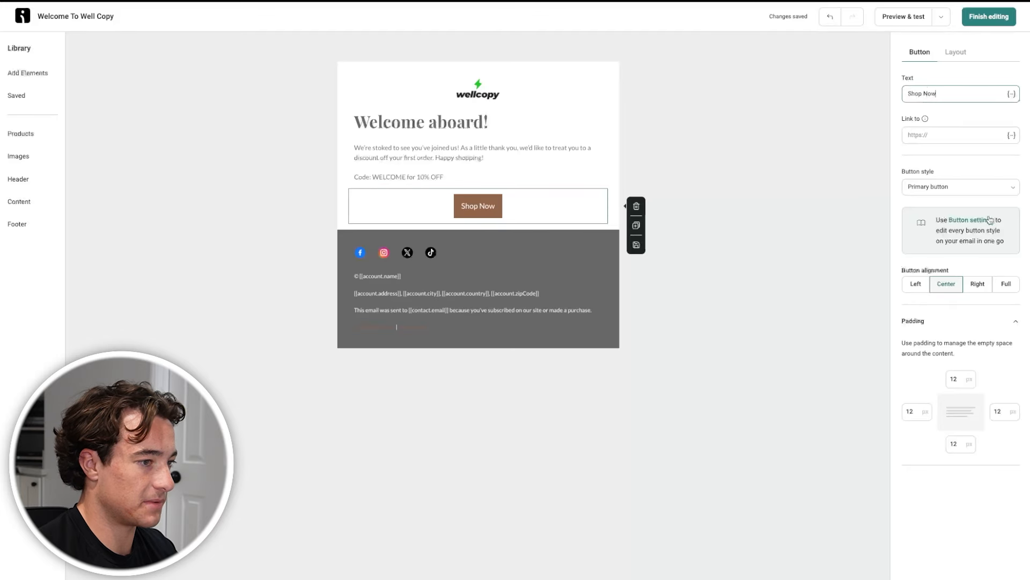
Try the Secondary button style on the Shop Now button and switch it back to Primary button
click(955, 187)
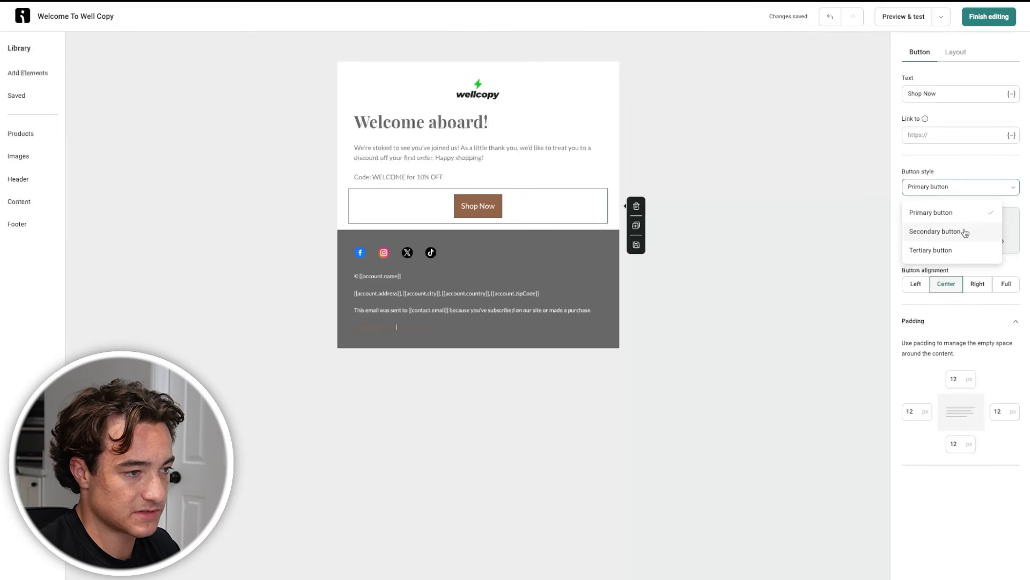
click(950, 172)
click(951, 187)
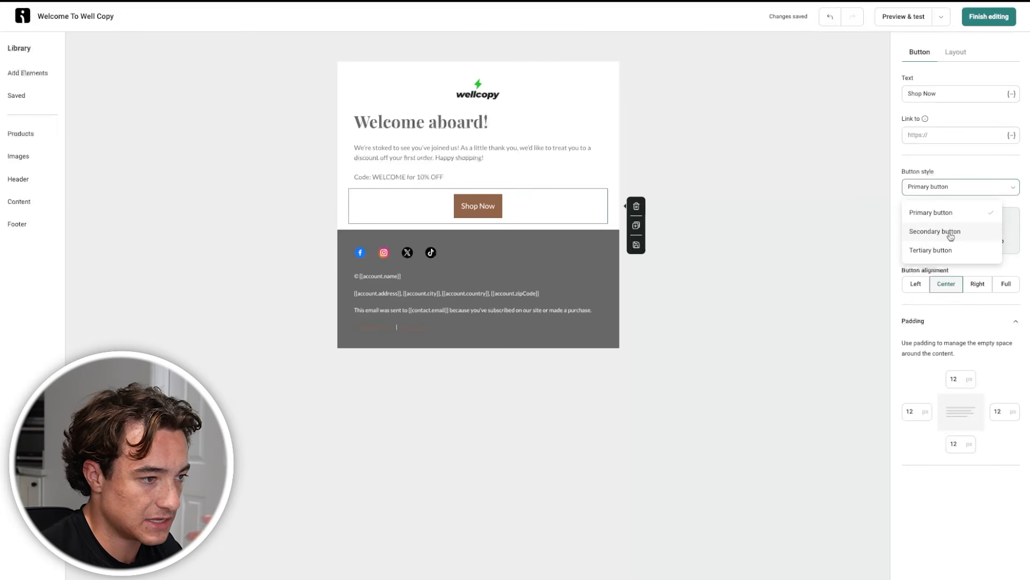
click(952, 230)
click(958, 189)
click(961, 213)
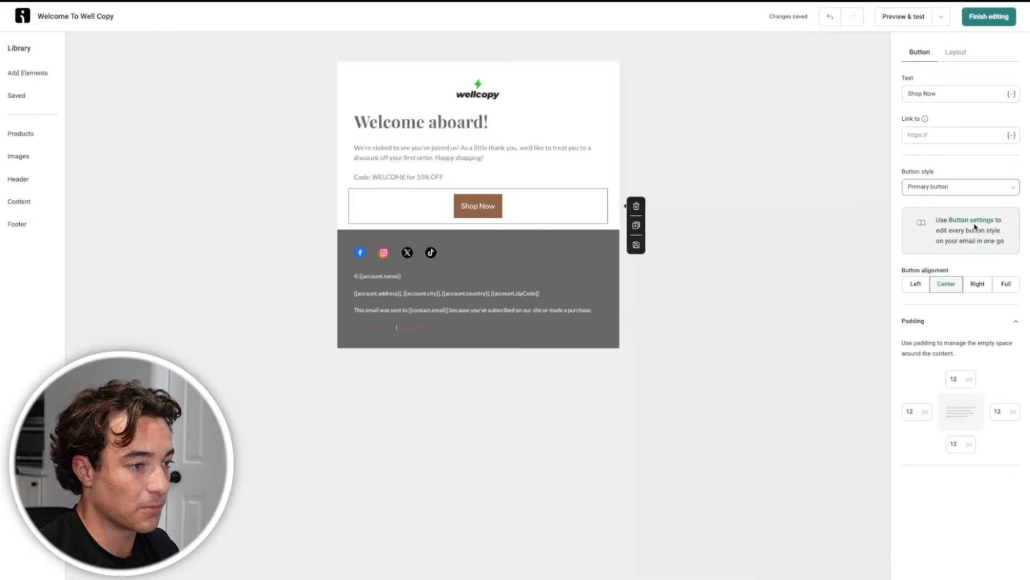
Set the primary button style's background color to dark green #007730 and return to the general email settings
click(969, 221)
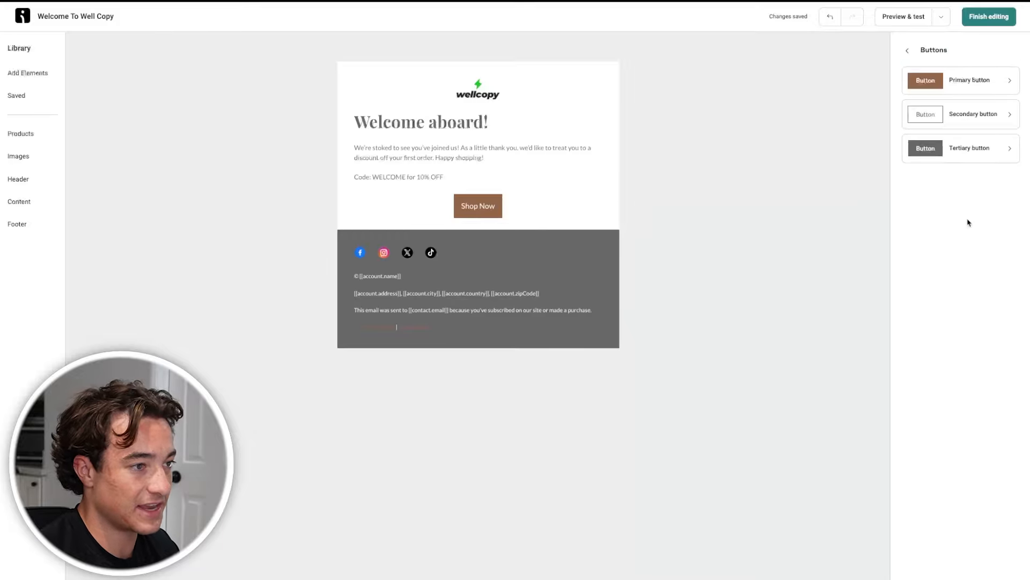
click(964, 91)
click(1003, 362)
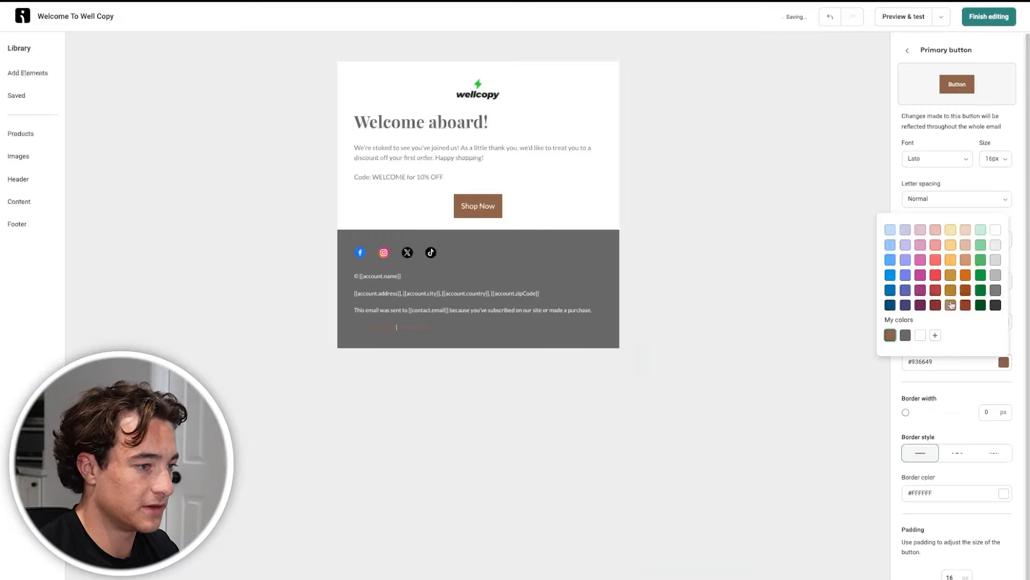
click(979, 294)
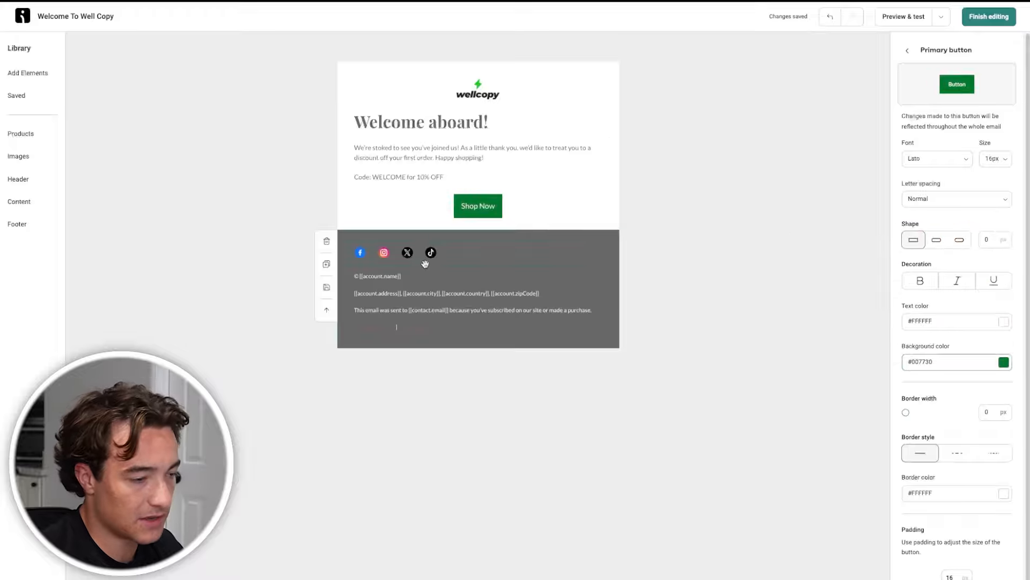
click(908, 51)
click(908, 51)
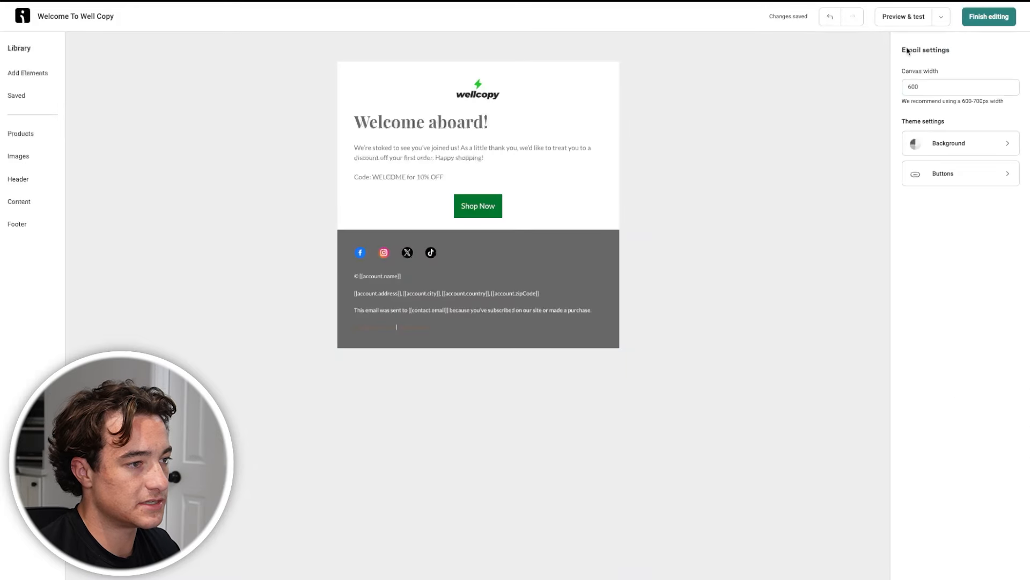
Link the Shop Now button to wellcopy.net
click(481, 206)
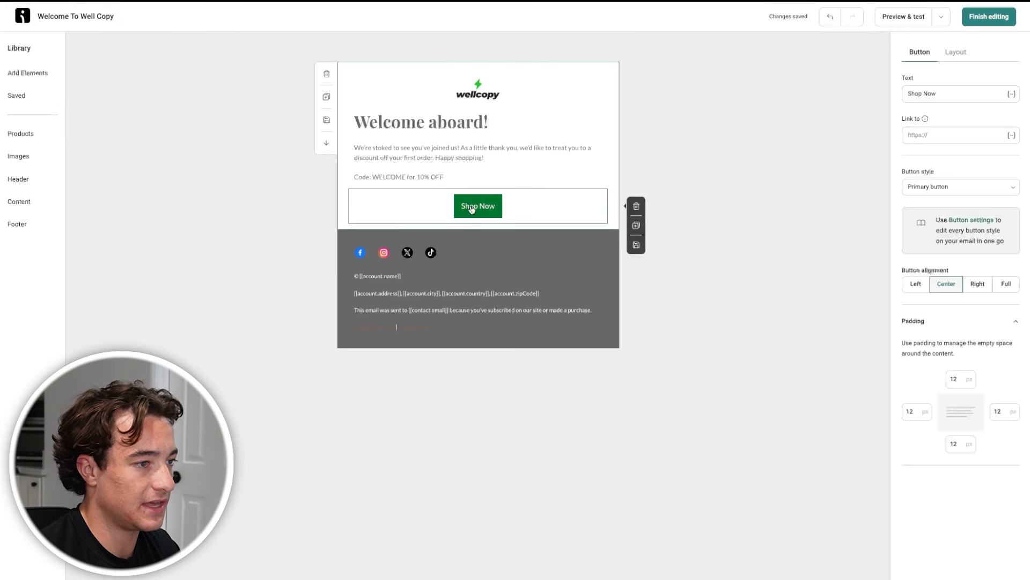
click(943, 134)
text(wellcopy.net)
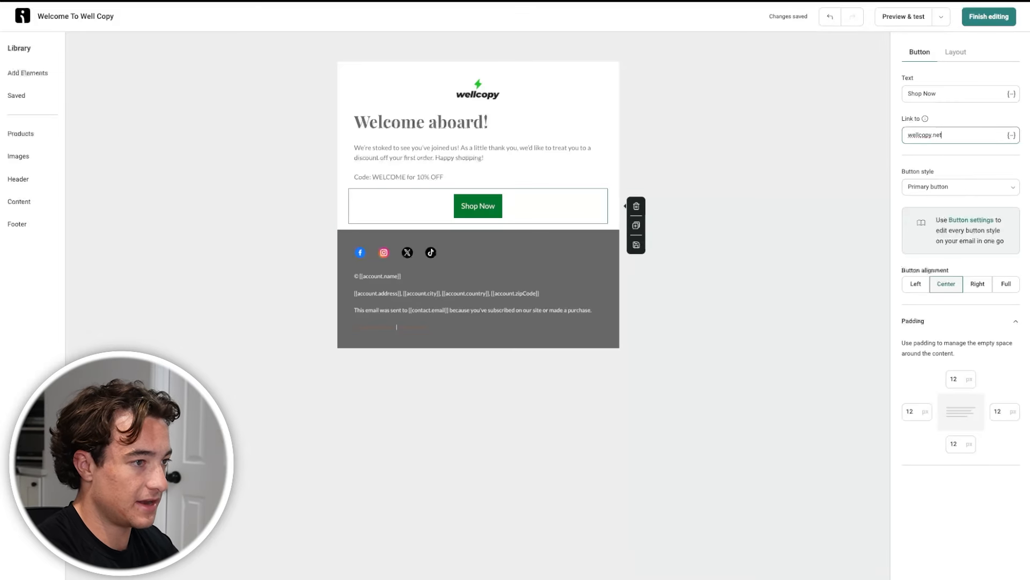
click(870, 241)
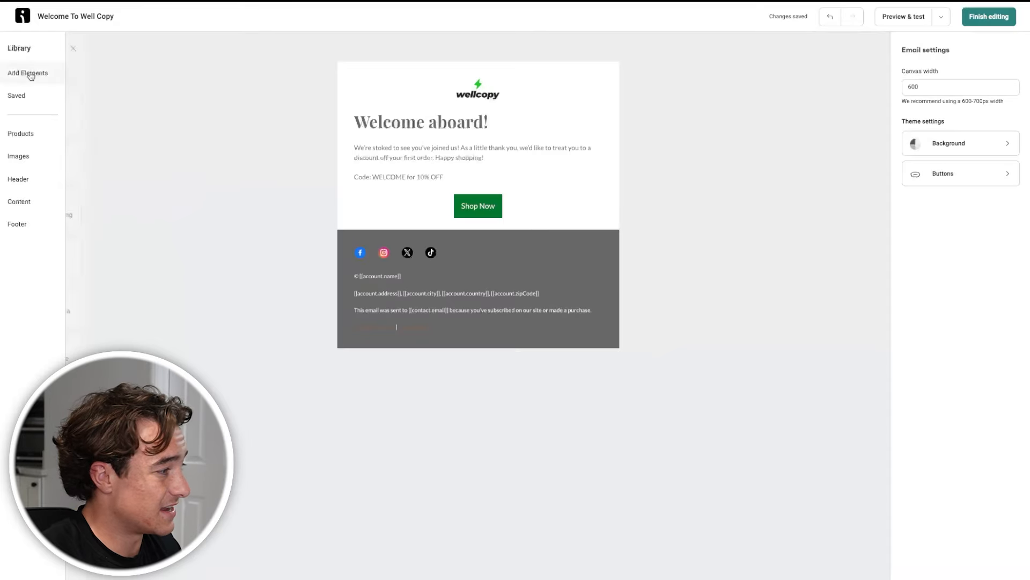
Add a product recommender block between the Shop Now button and the footer
click(30, 74)
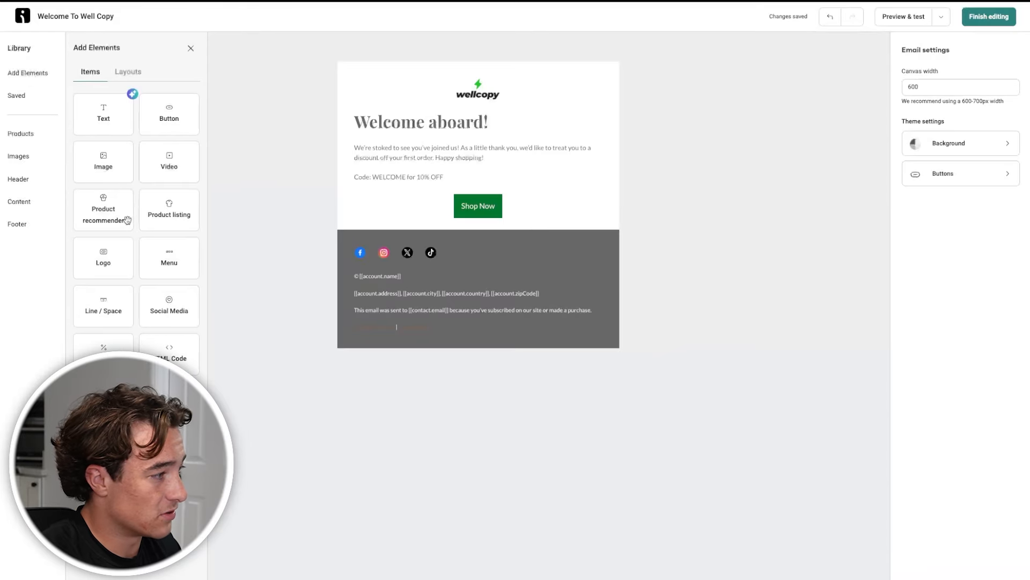
drag(102, 218, 488, 241)
scroll(932, 450, down, 4)
scroll(933, 450, up, 4)
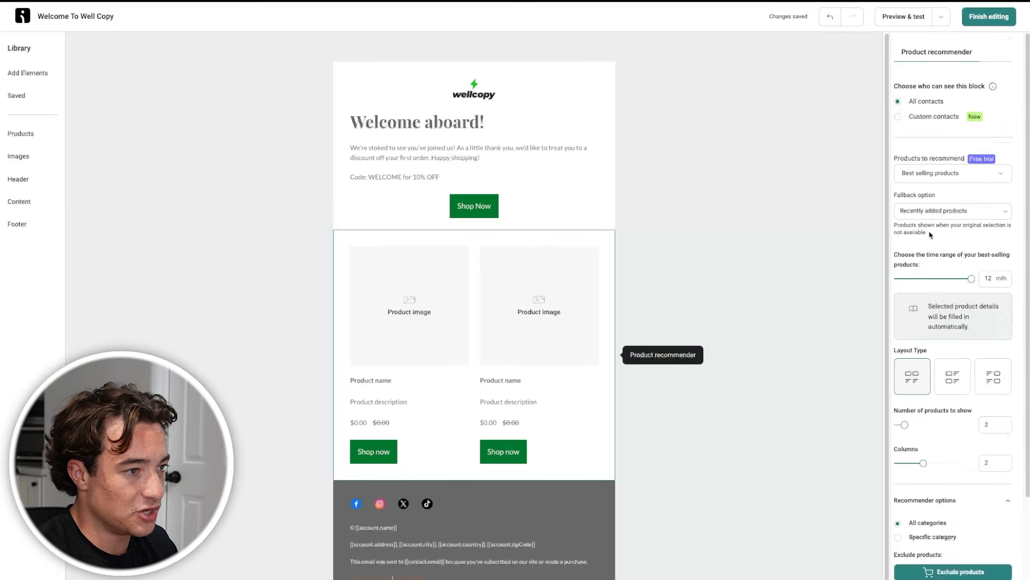
Set the product recommender to recommend Recently added products
click(937, 175)
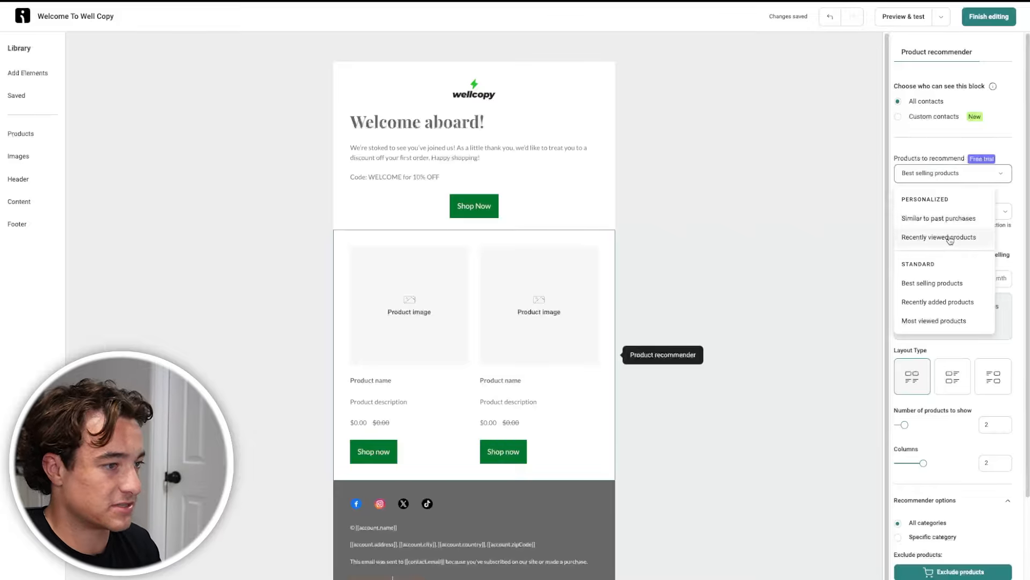
click(932, 283)
click(943, 179)
click(938, 301)
Try the three layout types for the product recommender and choose the one with images to the left of the product details
click(958, 287)
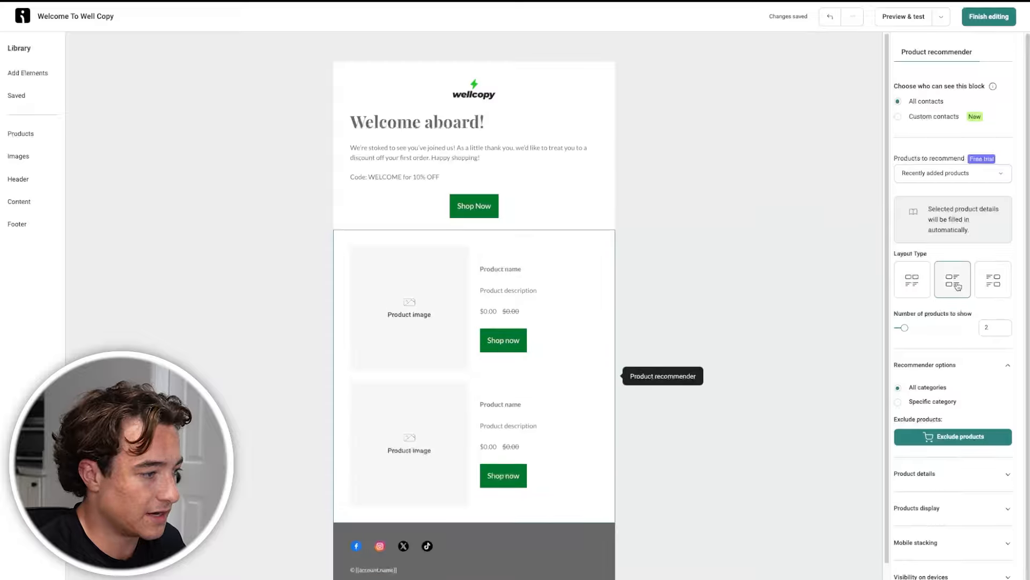
click(985, 284)
click(918, 287)
scroll(920, 379, down, 1)
scroll(919, 378, up, 1)
click(953, 285)
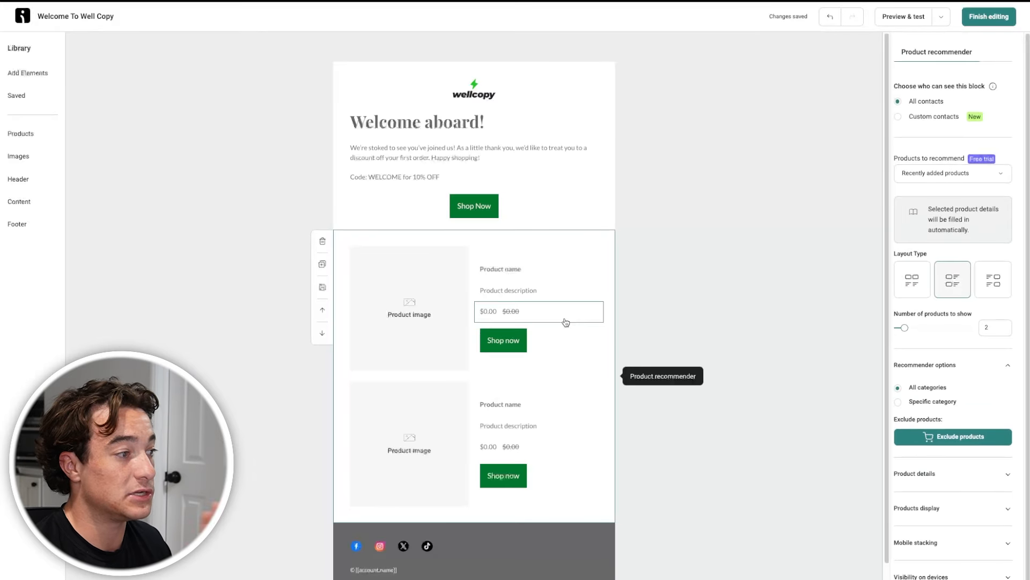
Finish editing the welcome email, look over the Welcome workflow, and save and close it
click(781, 135)
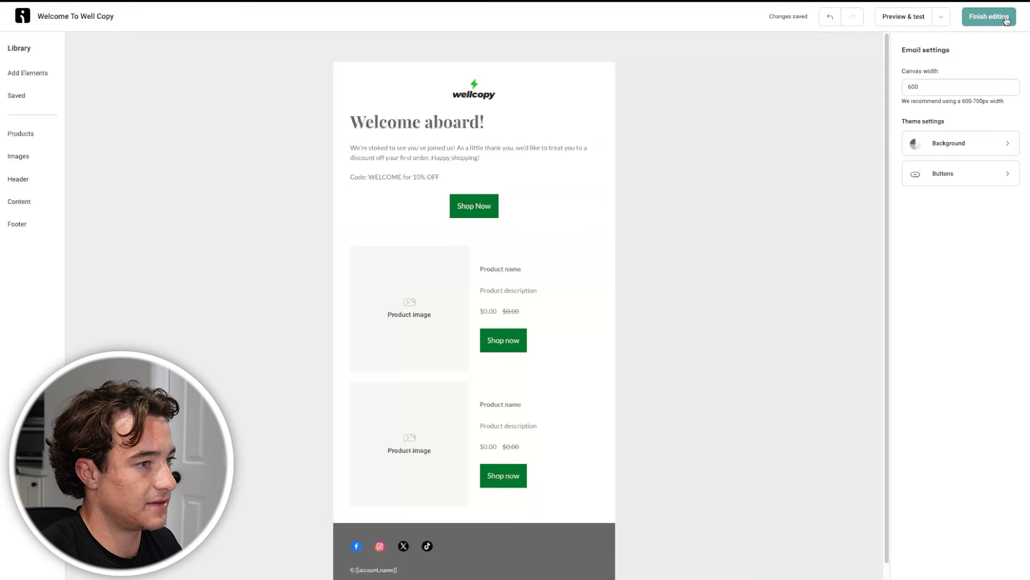
click(1006, 18)
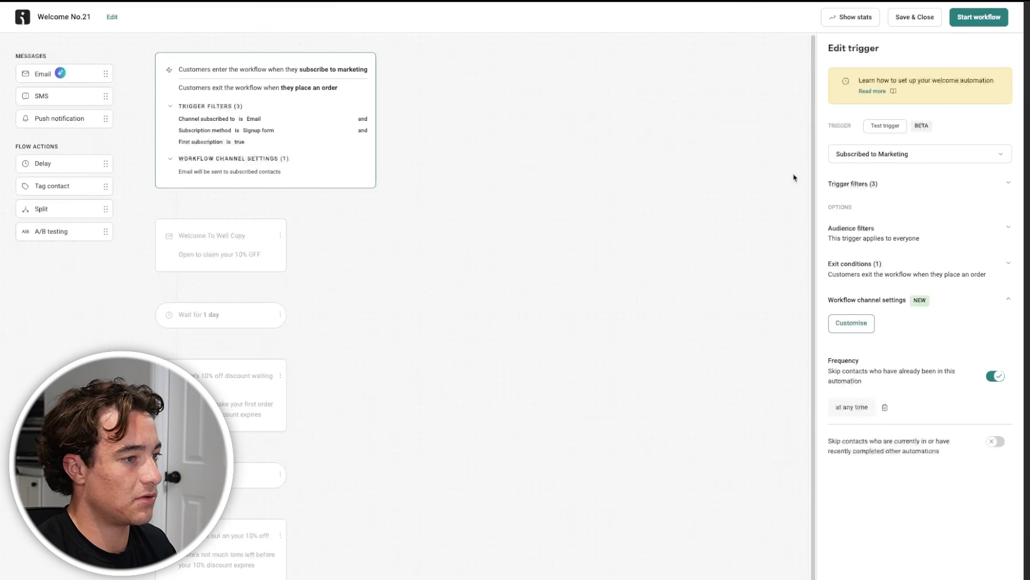
click(453, 400)
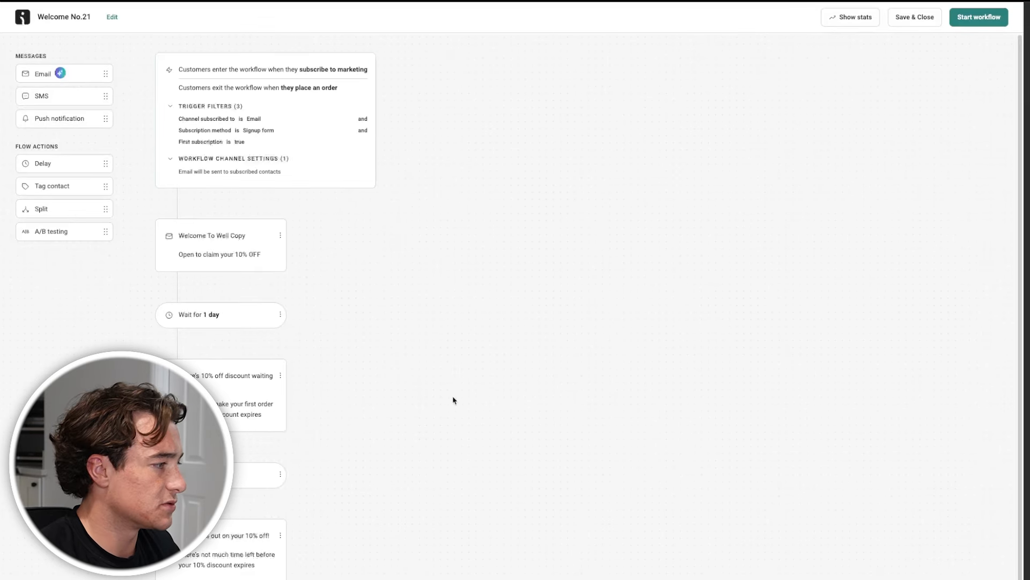
scroll(369, 393, down, 1)
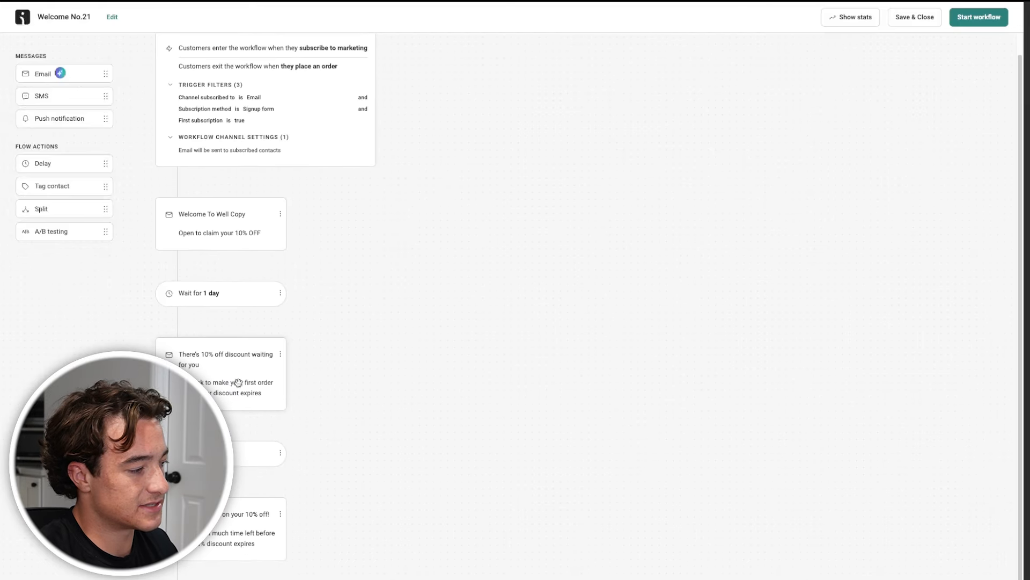
scroll(229, 522, up, 1)
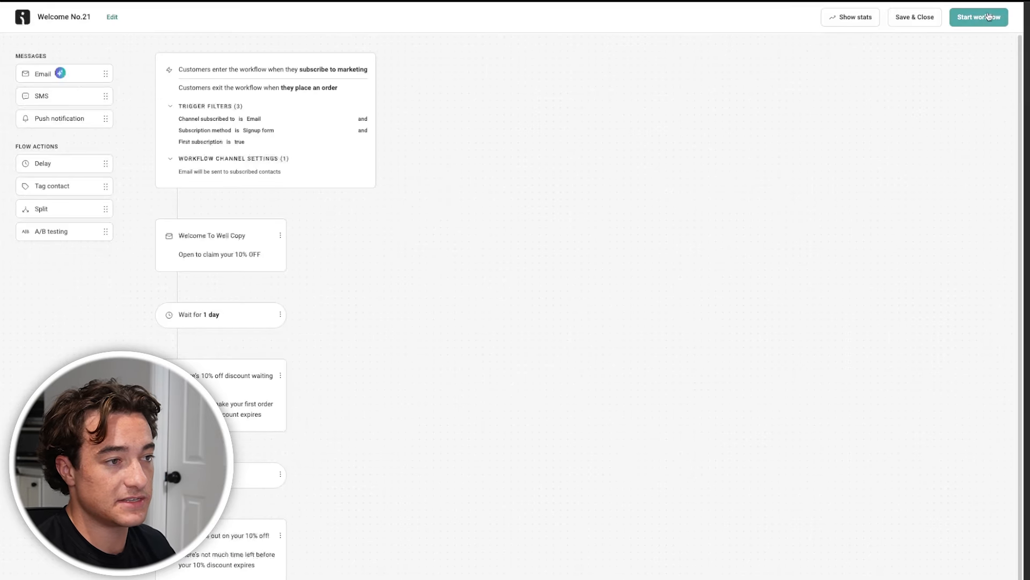
click(931, 19)
Create a new workflow from the recommended three-email Abandoned Cart template
click(960, 56)
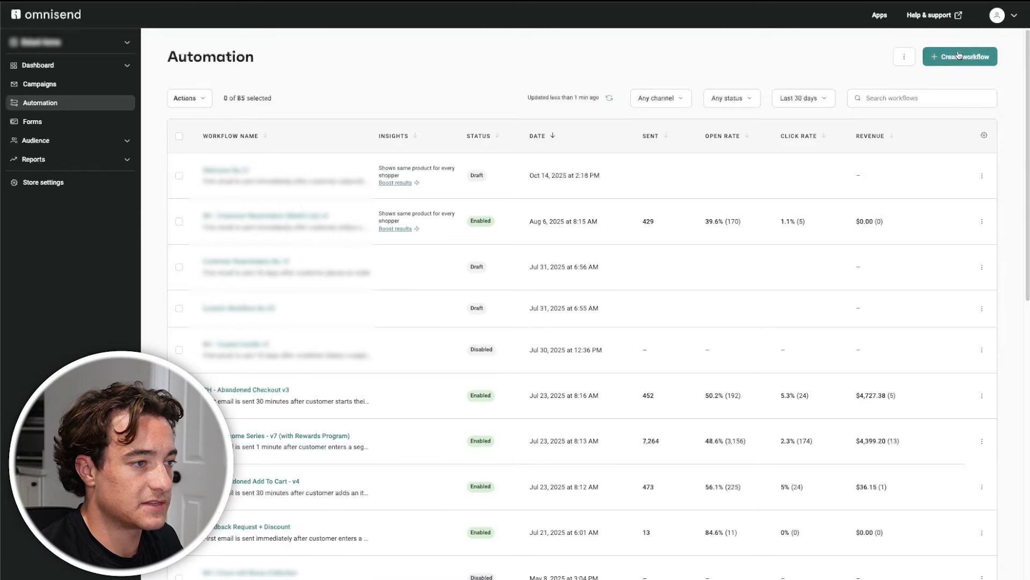
scroll(565, 351, down, 2)
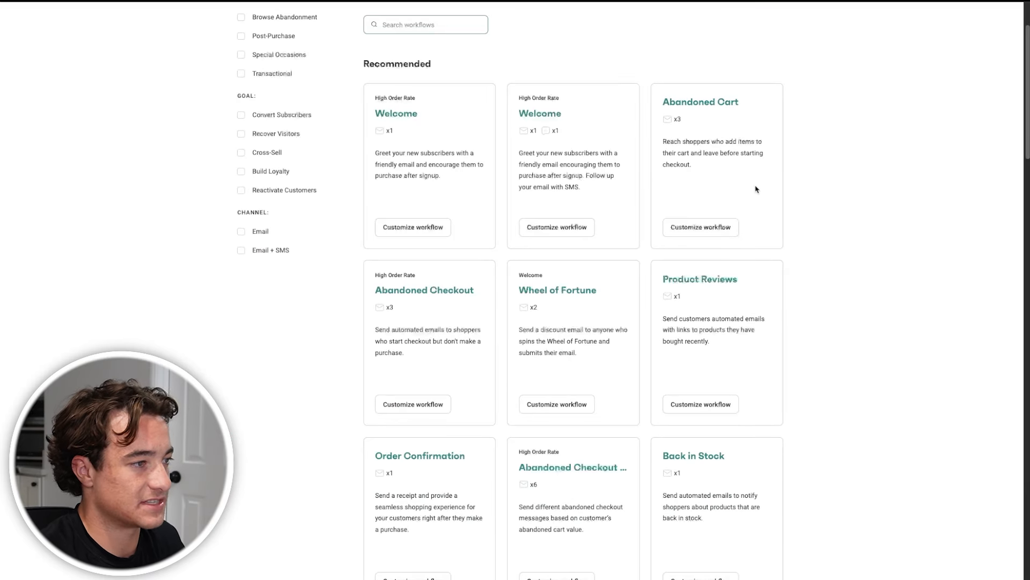
click(717, 229)
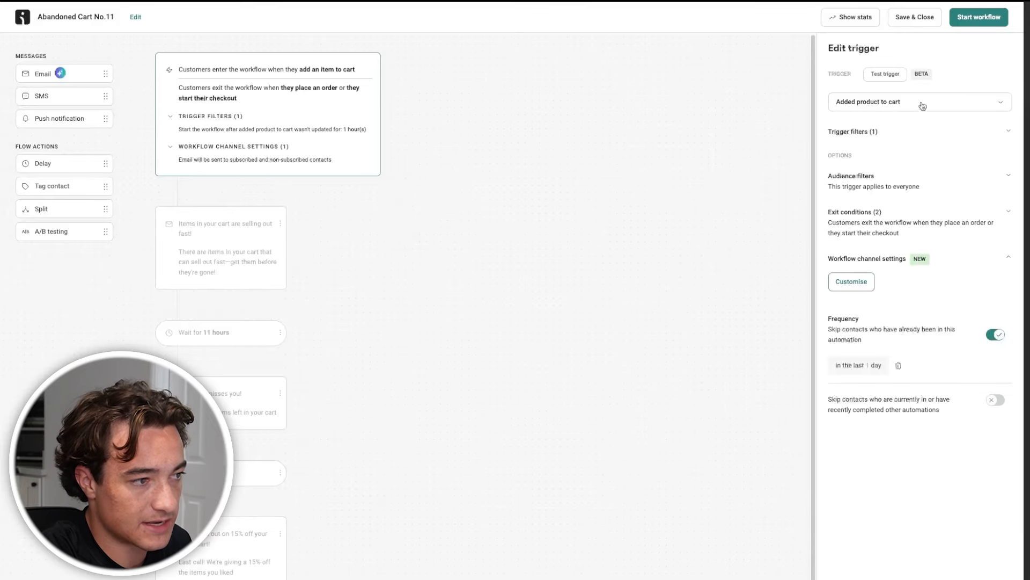
Review the abandoned cart trigger's filters and exit conditions, and set the trigger inactivity time to 30 minutes
click(888, 137)
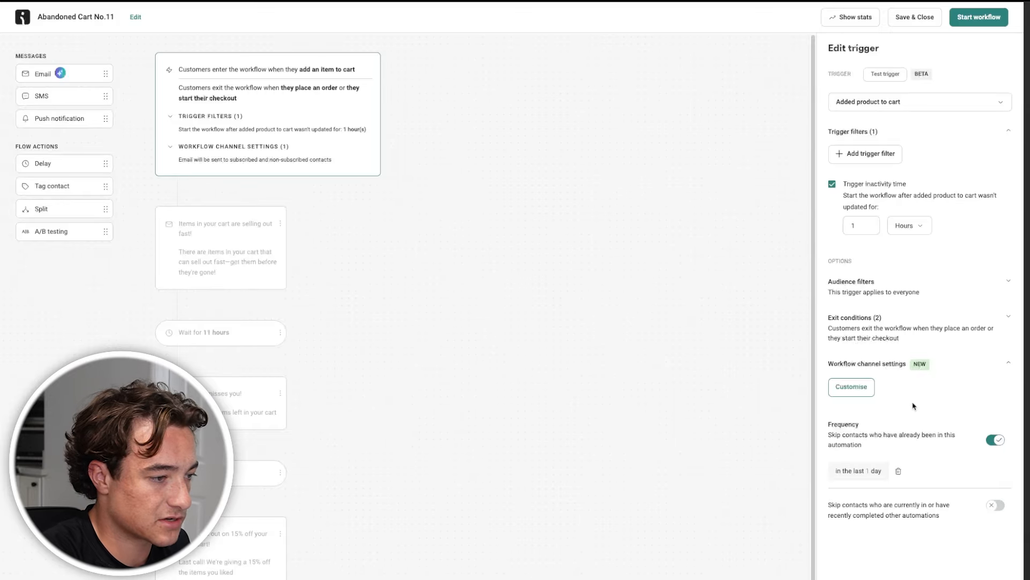
click(1009, 317)
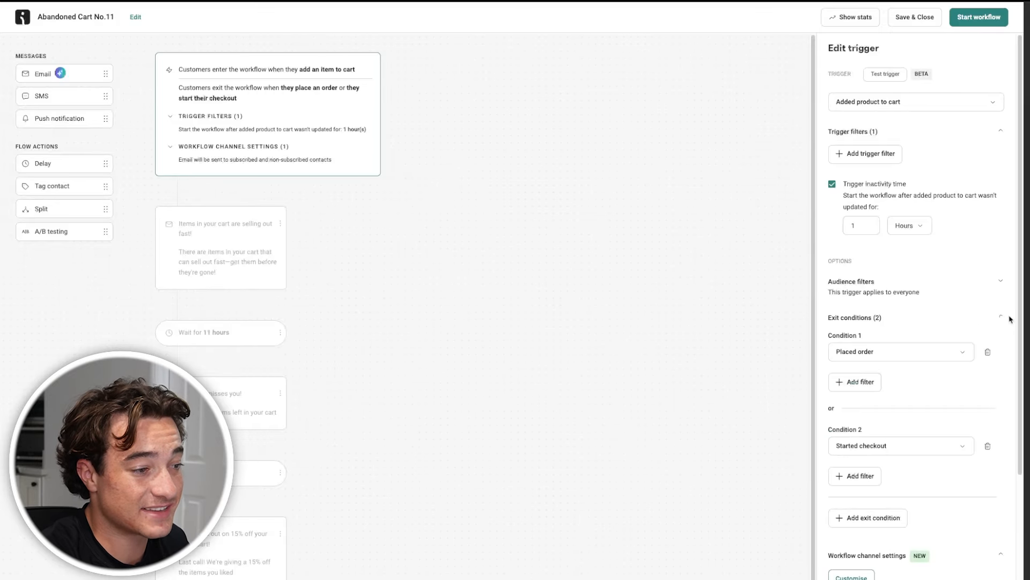
scroll(958, 401, down, 1)
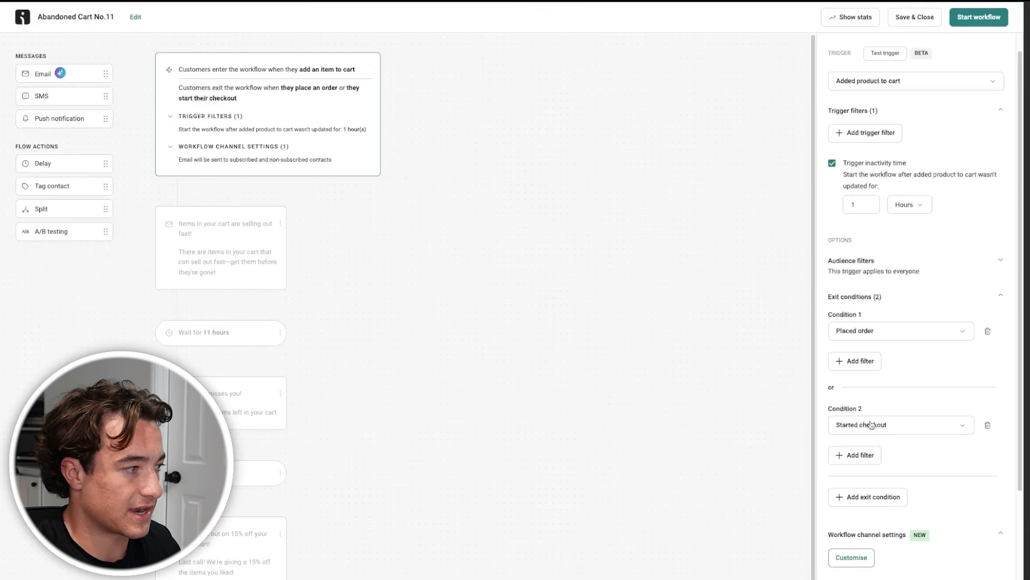
scroll(871, 424, up, 1)
click(866, 226)
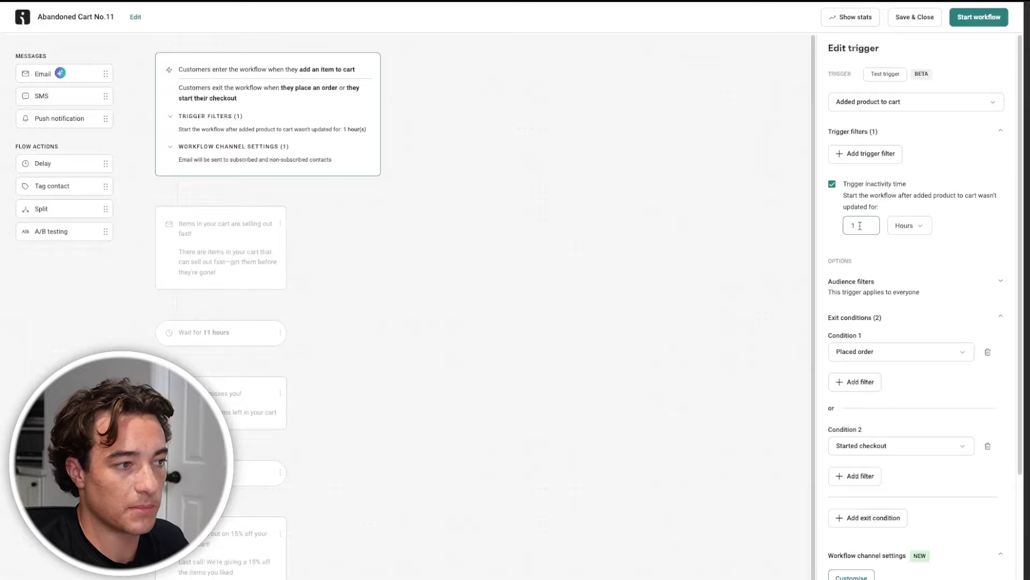
click(907, 225)
click(901, 248)
drag(873, 226, 841, 225)
text(30)
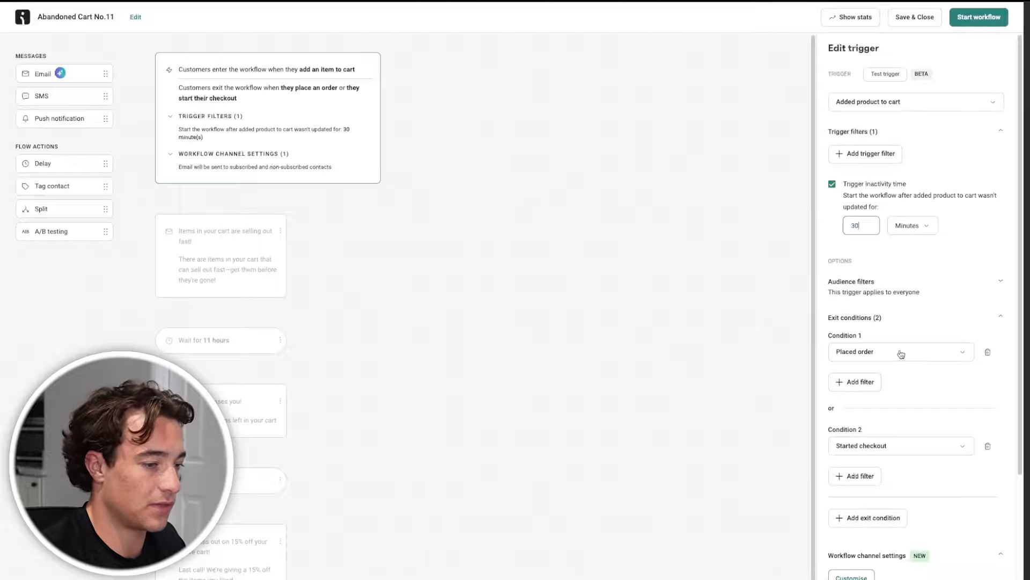
click(420, 337)
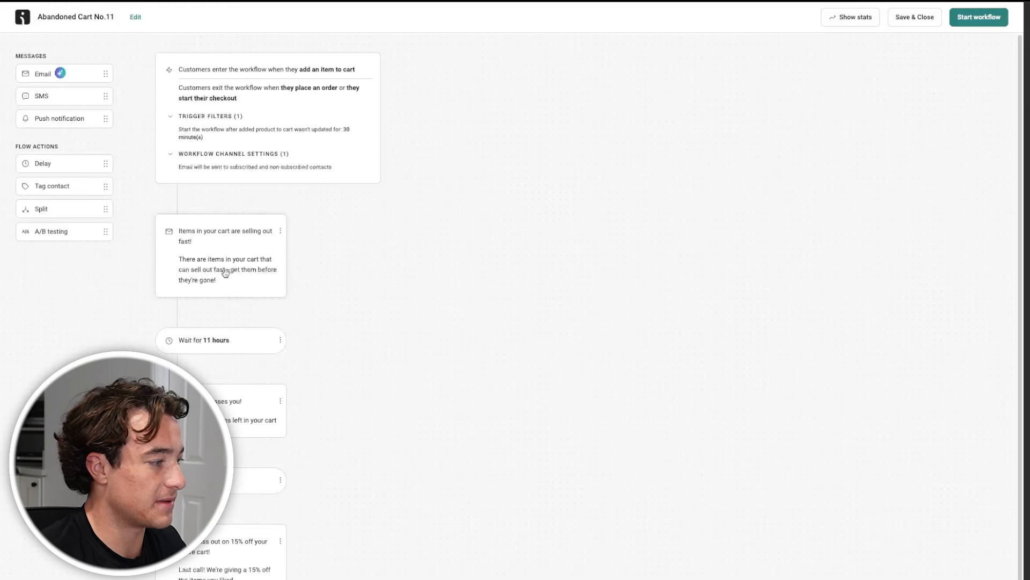
Set the delay after the first abandoned cart email to 24 hours
click(230, 338)
click(860, 197)
key(BackSpace)
key(BackSpace)
text(24)
click(568, 460)
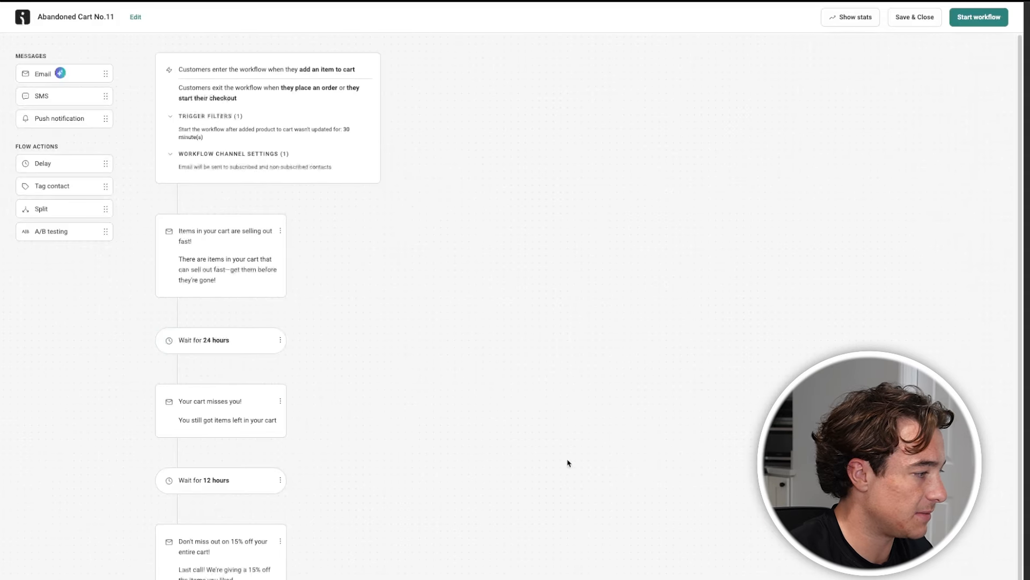
Open the second delay's wait time for editing, and look over the 15% off email and the rest of the workflow
click(228, 478)
drag(848, 191, 803, 193)
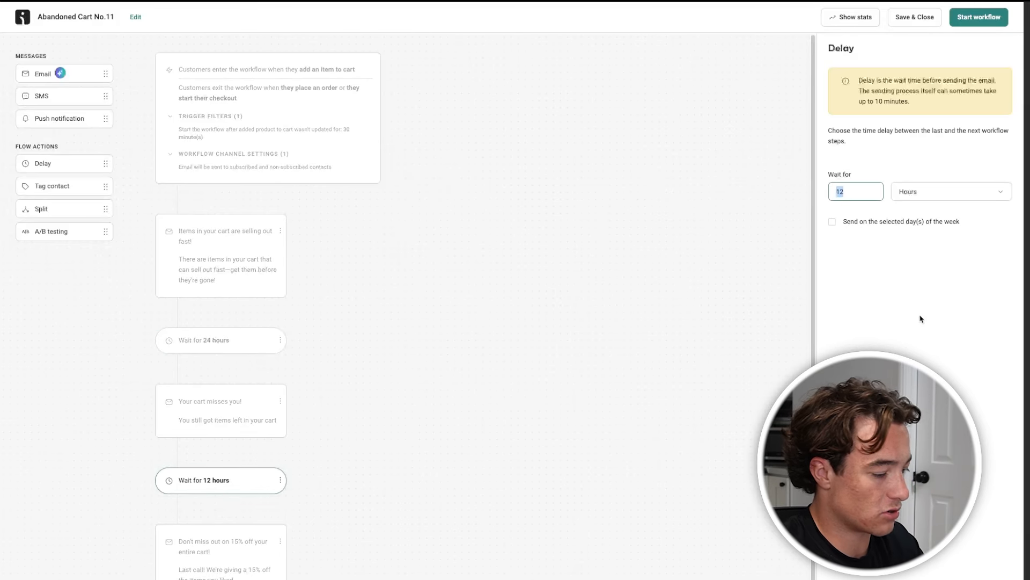
click(240, 528)
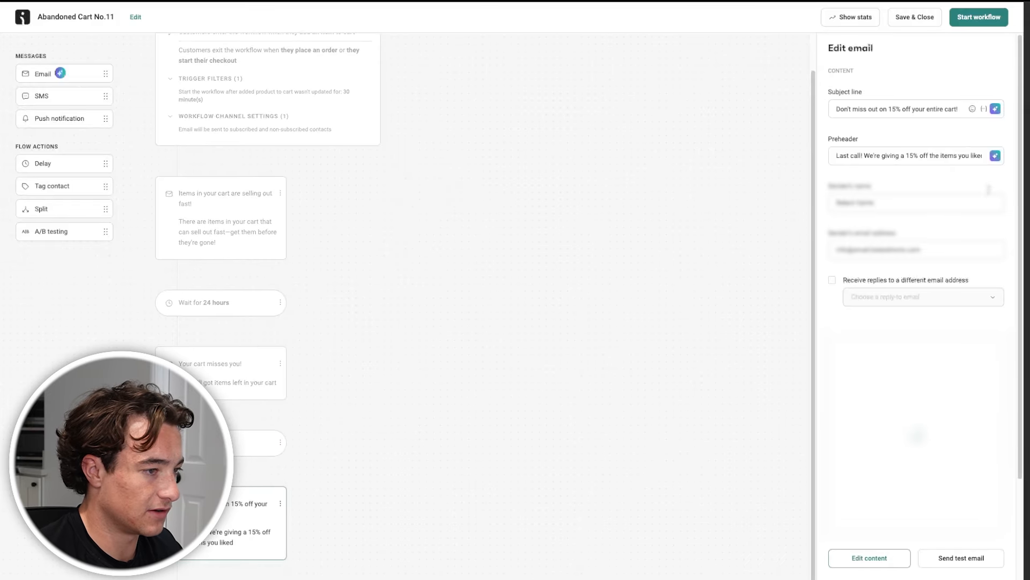
scroll(916, 322, down, 2)
scroll(916, 322, down, 1)
click(258, 373)
scroll(835, 441, down, 3)
scroll(444, 308, up, 1)
click(444, 308)
Open the content of the "Items in your cart are selling out fast!" email and add an abandoned products block below the divider line
click(237, 274)
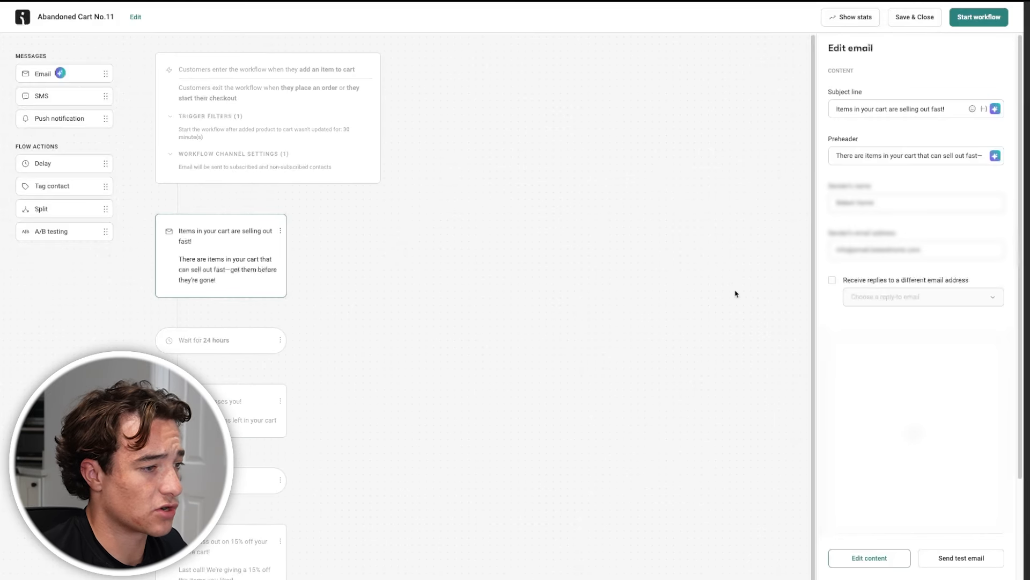
scroll(859, 424, down, 1)
click(892, 511)
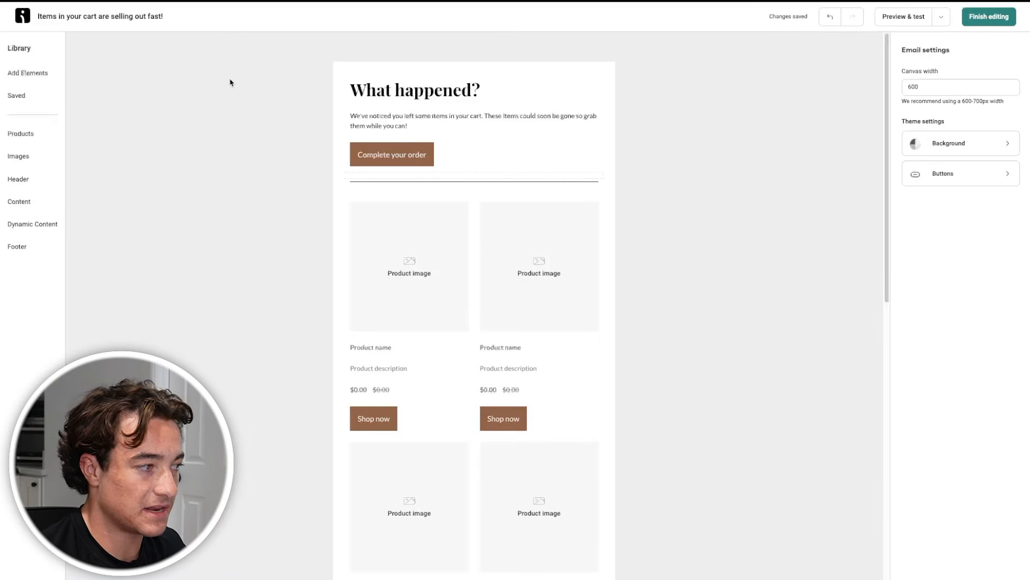
click(27, 72)
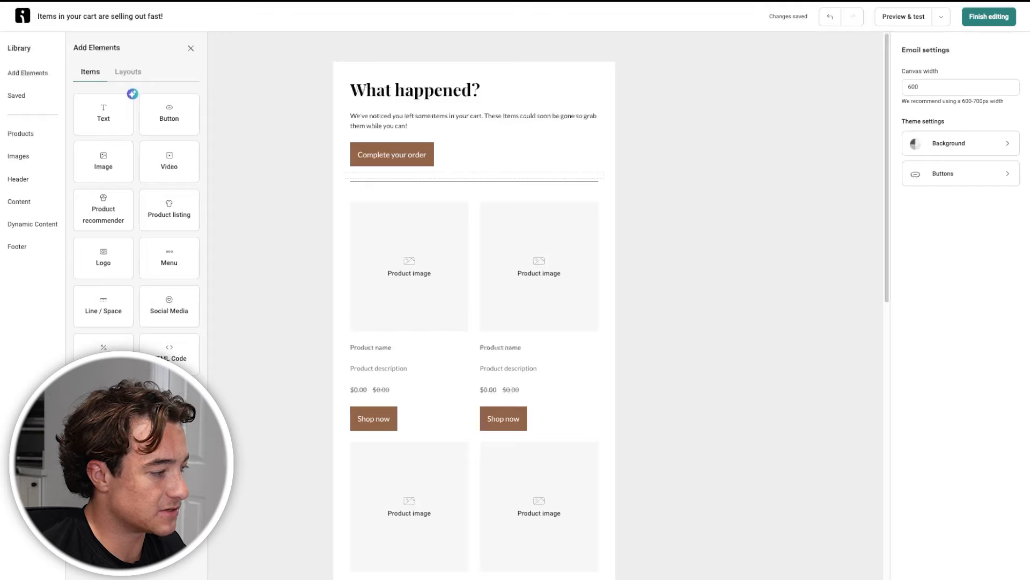
drag(96, 406, 379, 194)
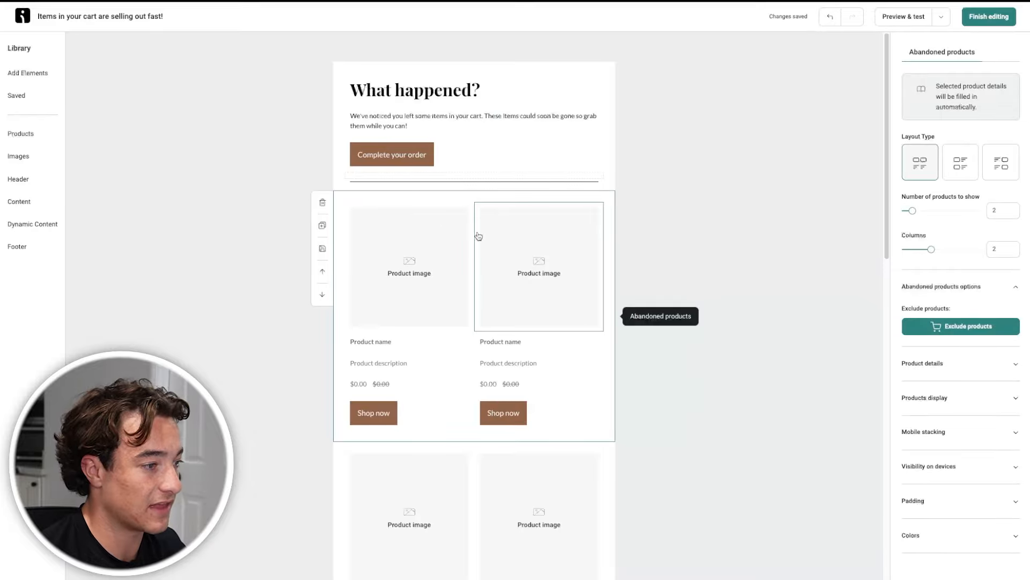
click(638, 240)
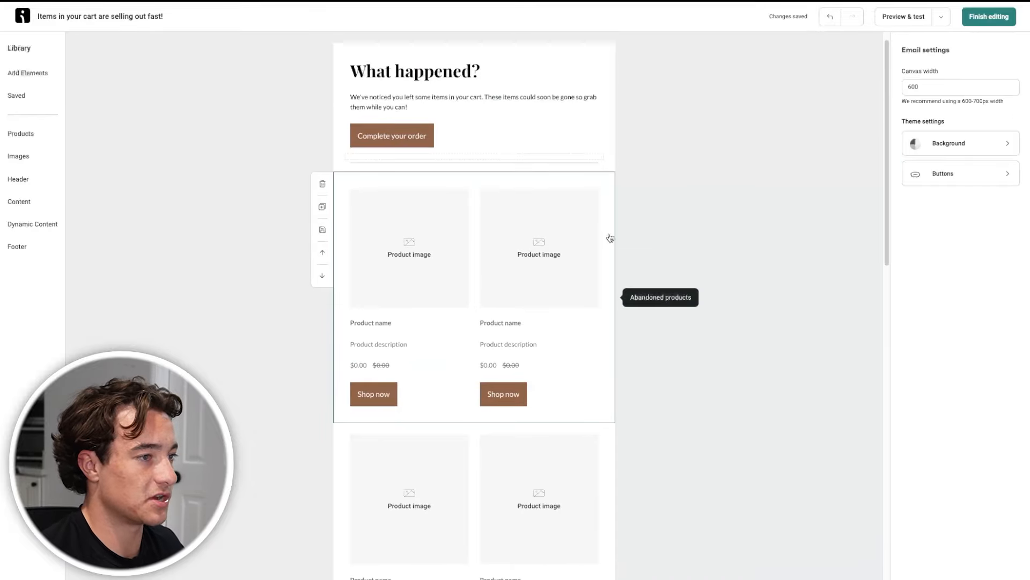
Preview the abandoned cart email with a contact's data to check the product blocks, and close the preview
click(906, 21)
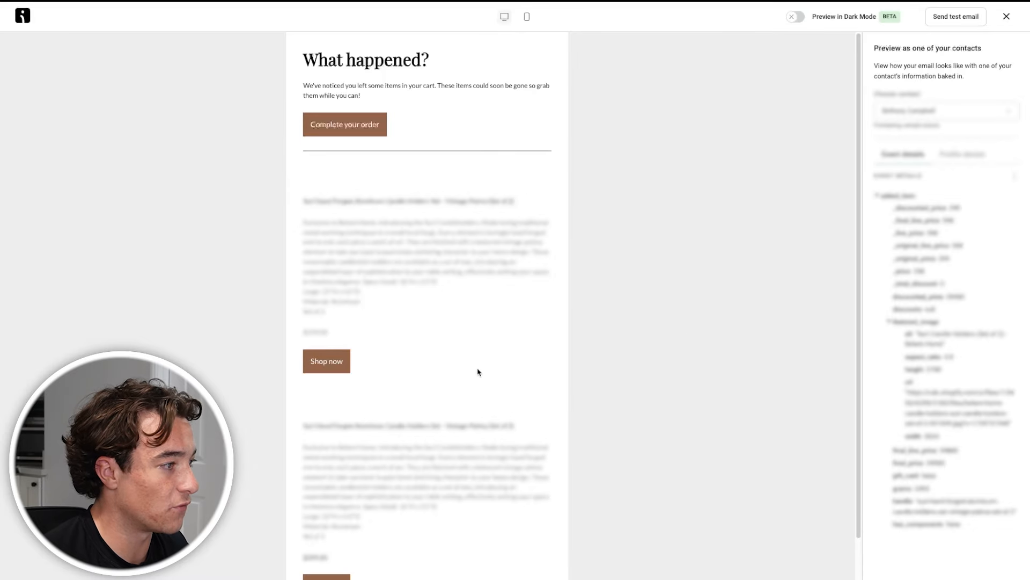
scroll(490, 412, down, 2)
scroll(417, 337, up, 2)
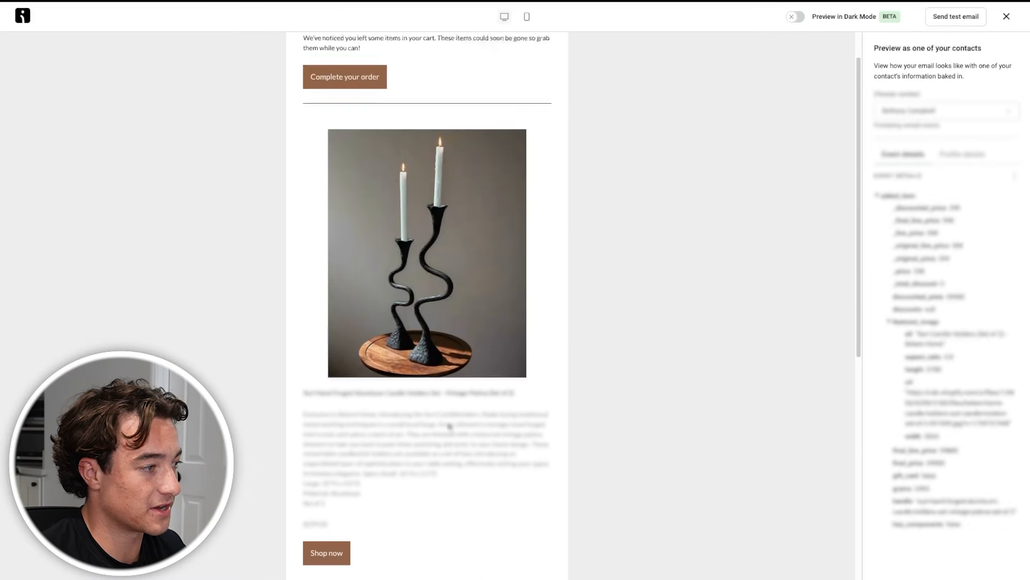
click(1006, 18)
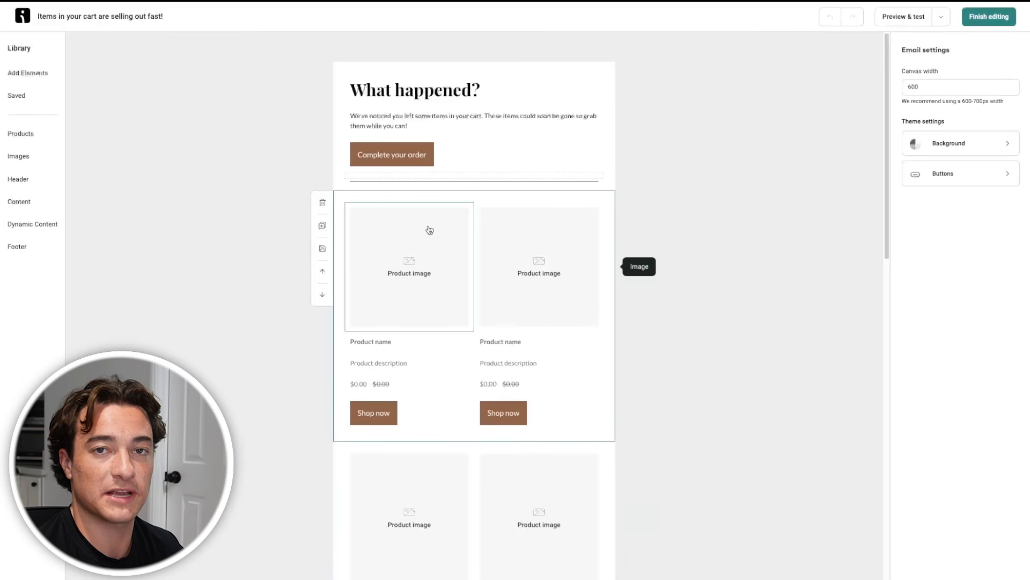
Finish editing the abandoned cart email and return to the workflow overview
click(989, 16)
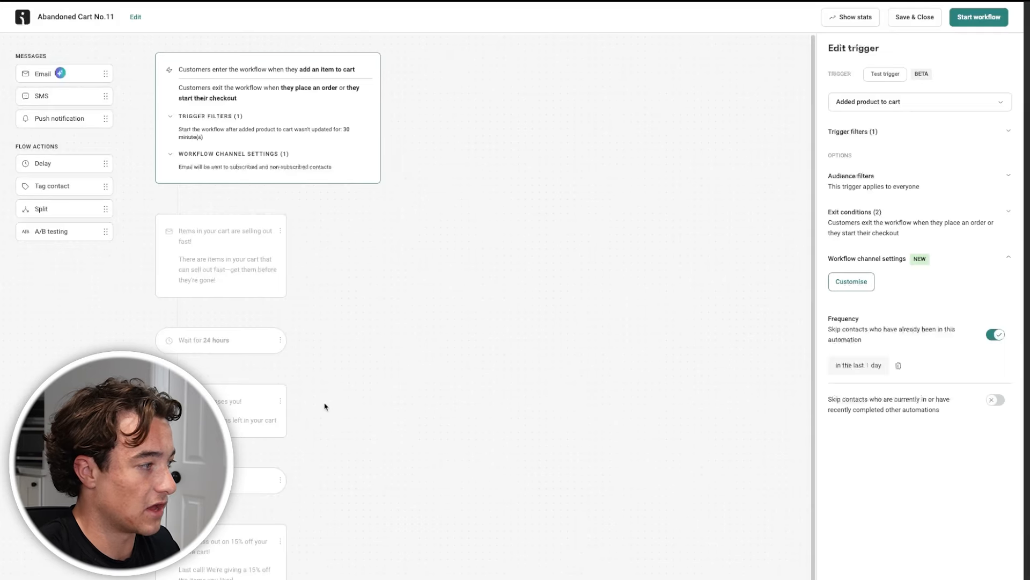
click(324, 406)
scroll(240, 348, down, 1)
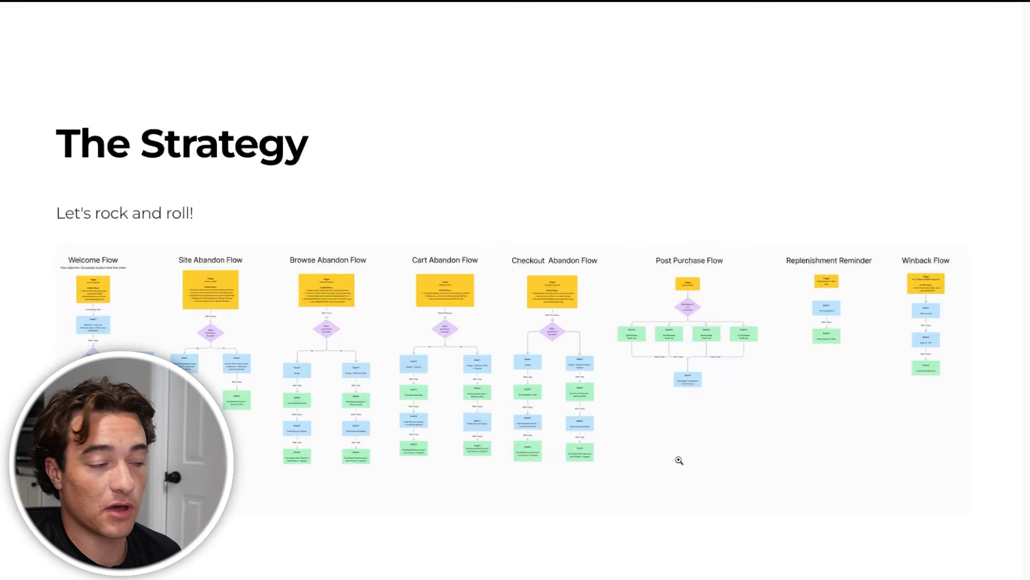
Enlarge the diagram of email flows under "The Strategy" to look over the automations
click(514, 319)
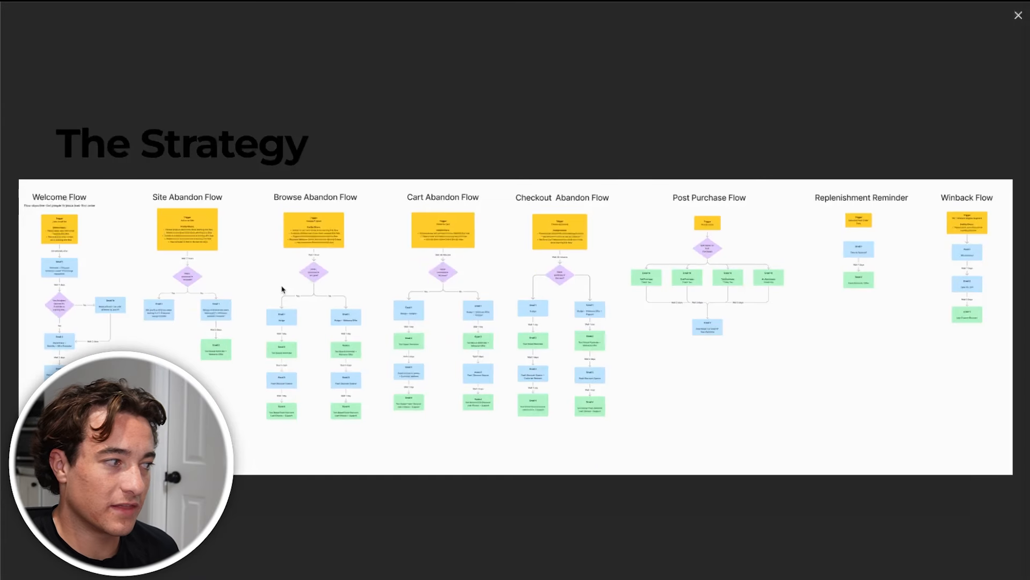
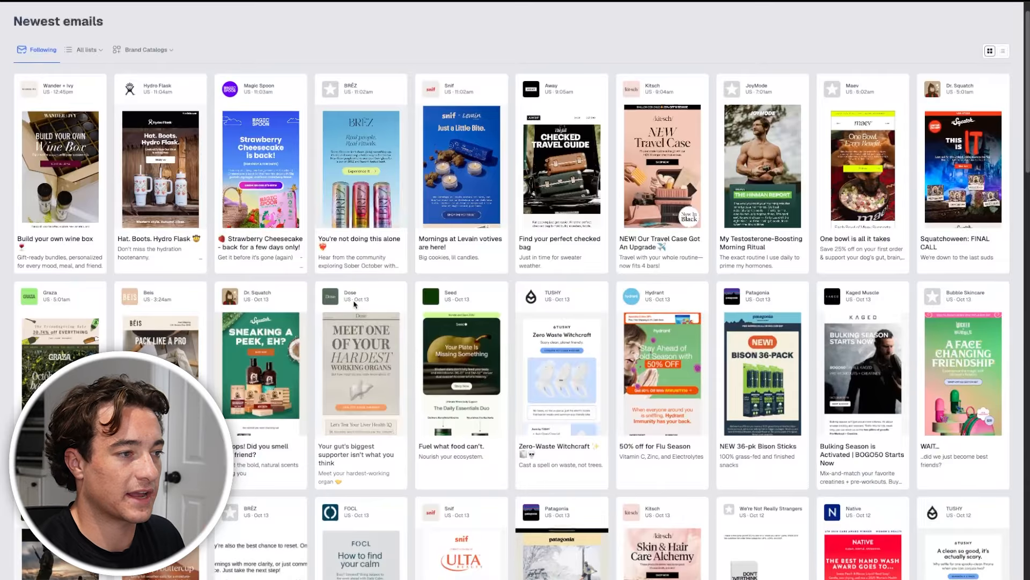
Search Milled for "beis", open the Beis brand page and look through its recent marketing emails
scroll(354, 305, up, 1)
text(beis)
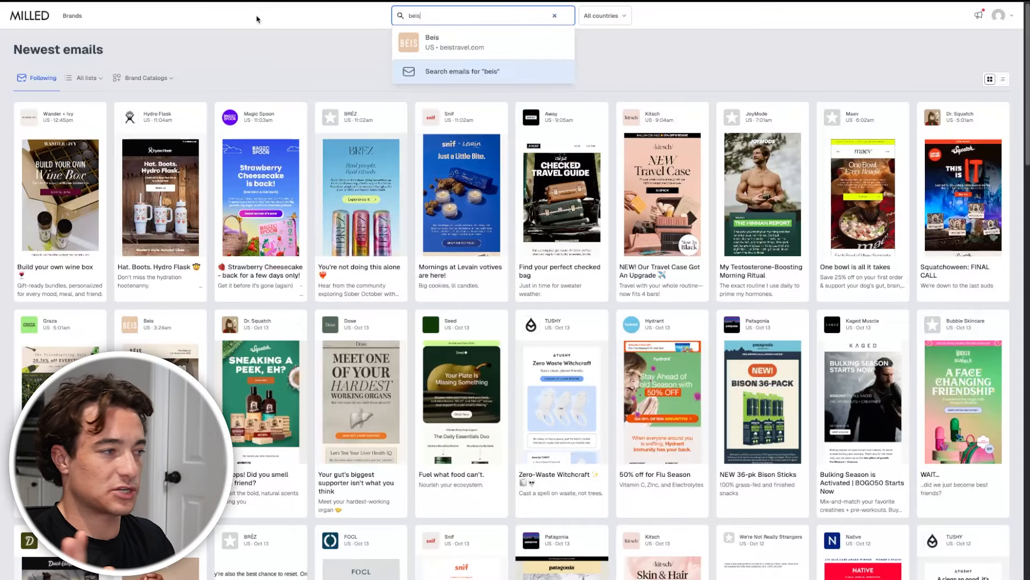
click(421, 43)
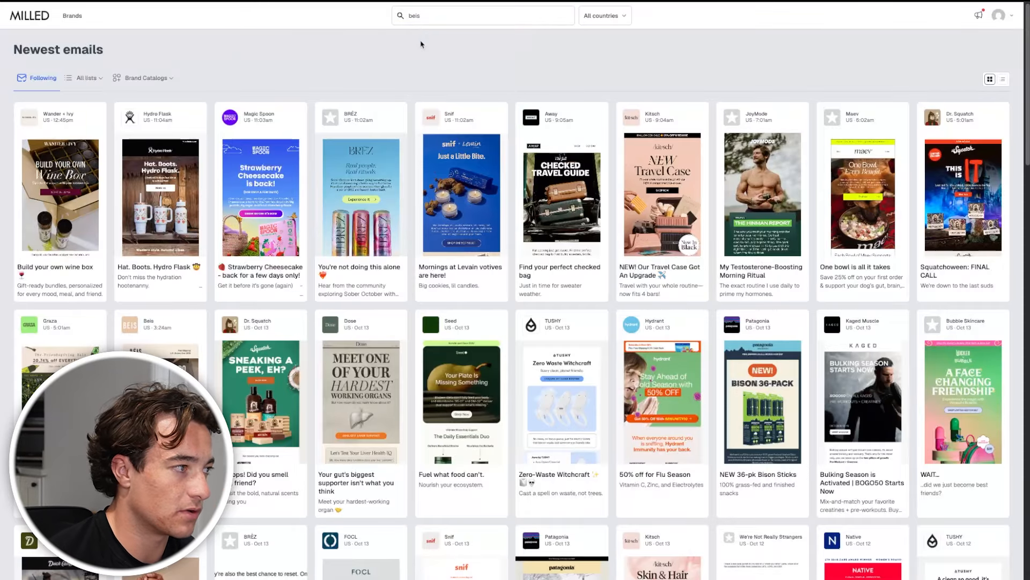
scroll(391, 306, down, 3)
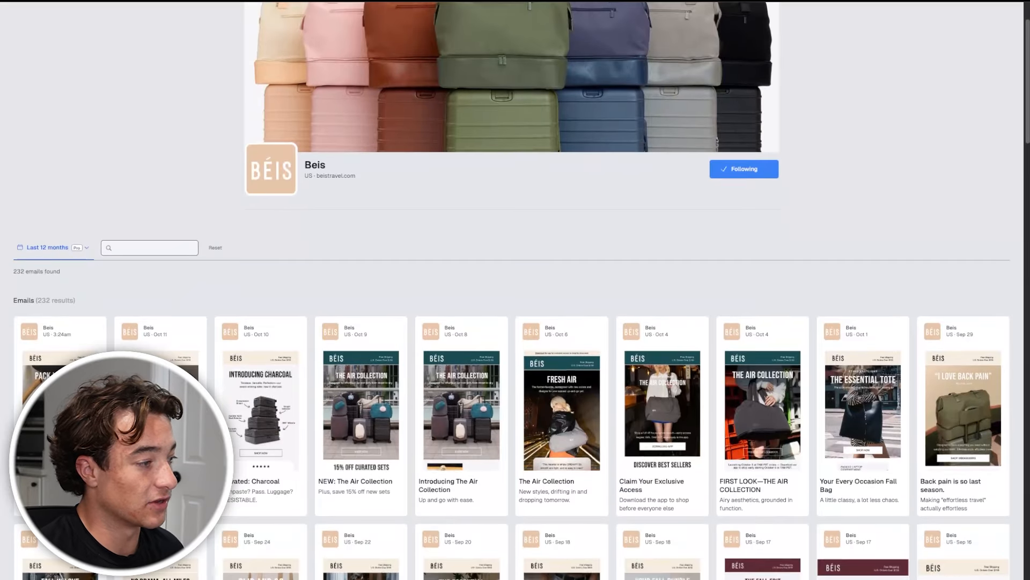
scroll(159, 326, down, 1)
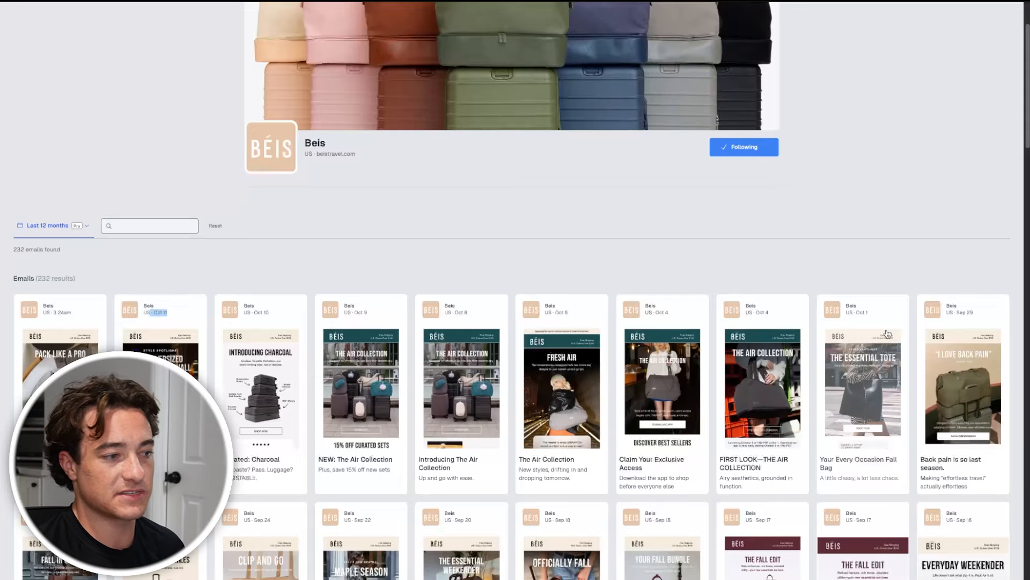
scroll(751, 429, down, 4)
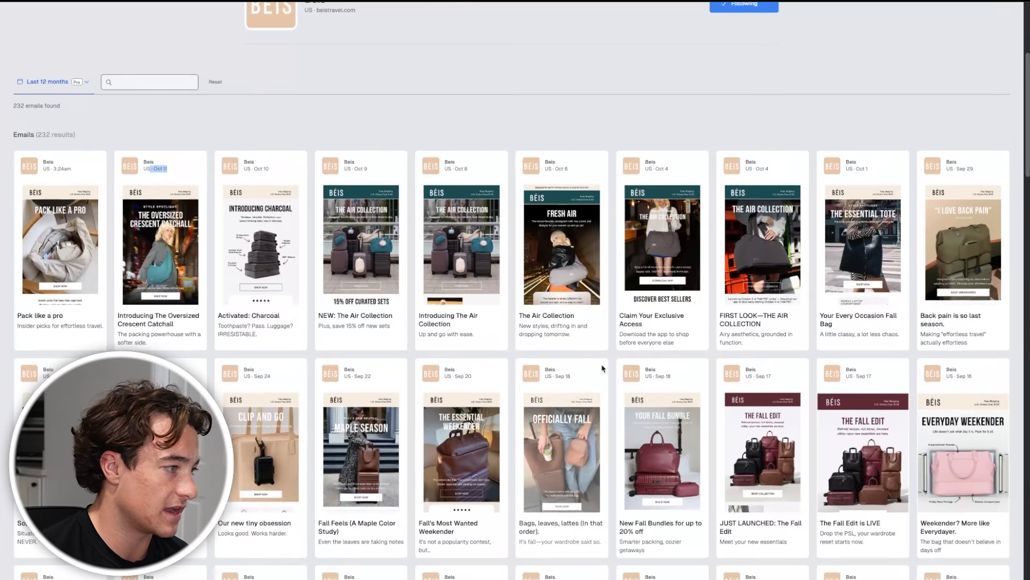
Open the Beis "Activated: Charcoal" email, examine its layout from header to footer, and return to the brand's emails
click(243, 258)
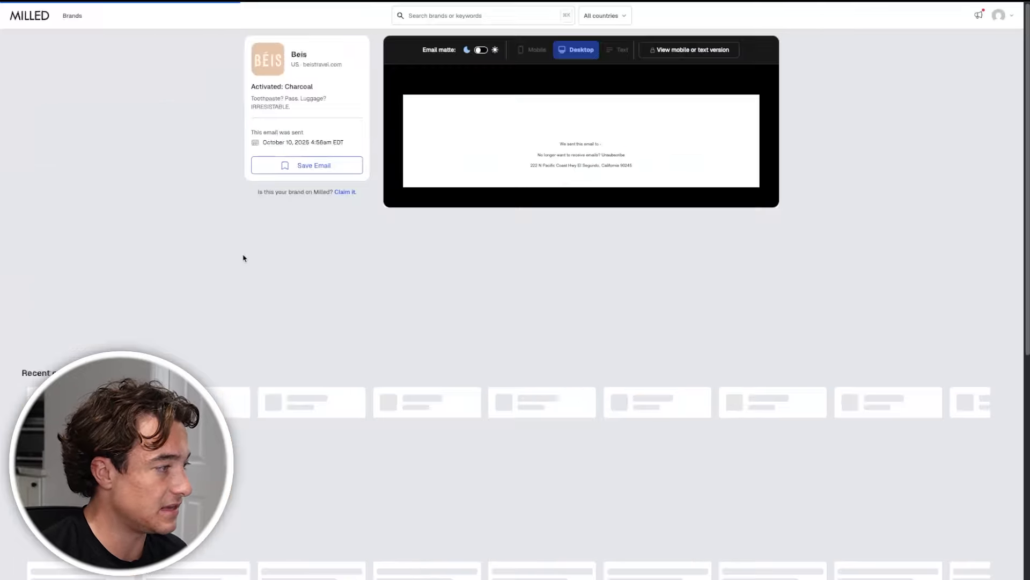
scroll(602, 389, down, 3)
scroll(602, 388, up, 3)
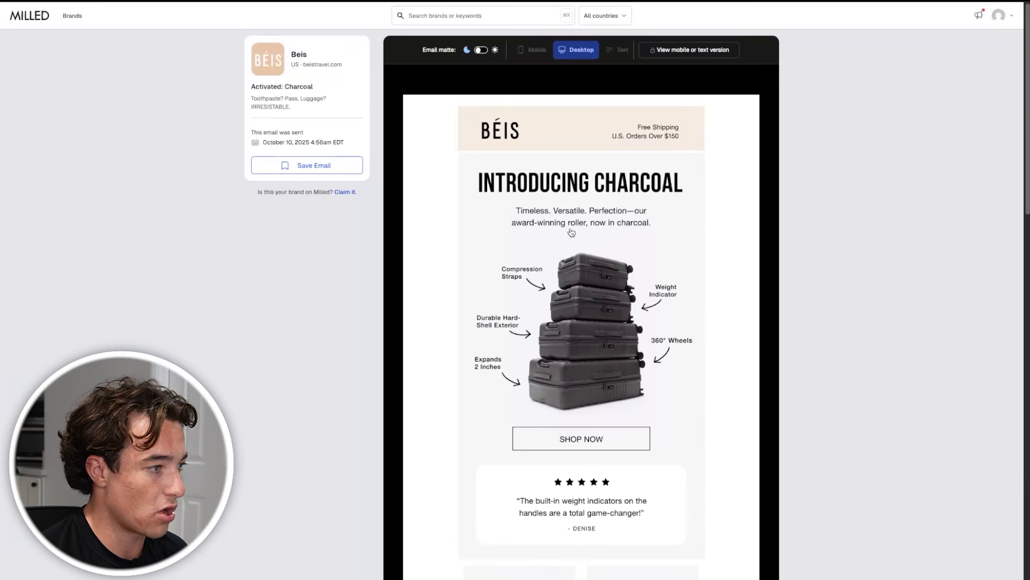
scroll(581, 428, down, 8)
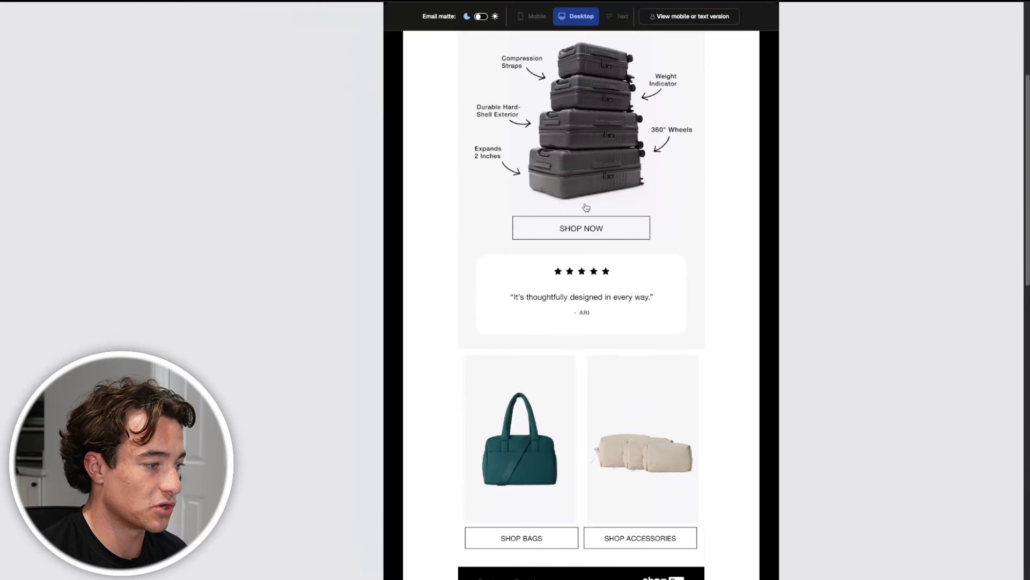
scroll(567, 95, up, 10)
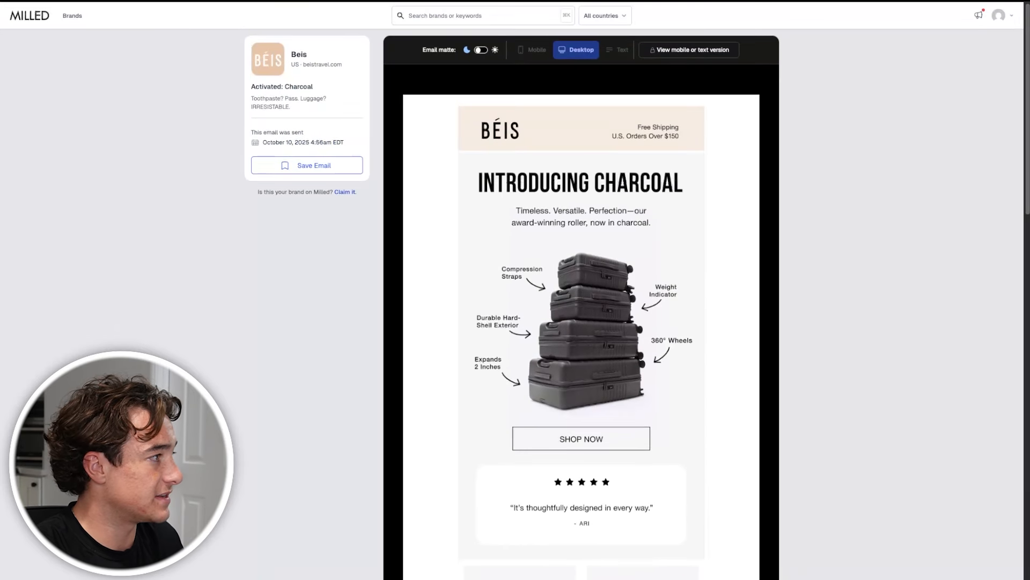
key(alt+Left)
Open the Beis "Pack like a pro" email, examine its hero image and product grid, and return to the brand's emails
click(44, 284)
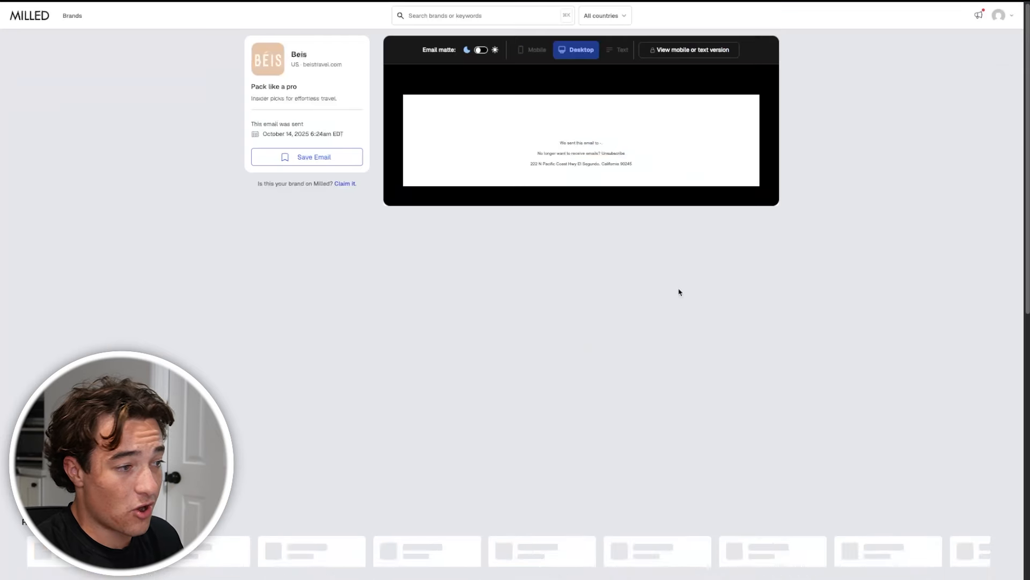
scroll(728, 445, down, 3)
scroll(728, 445, up, 3)
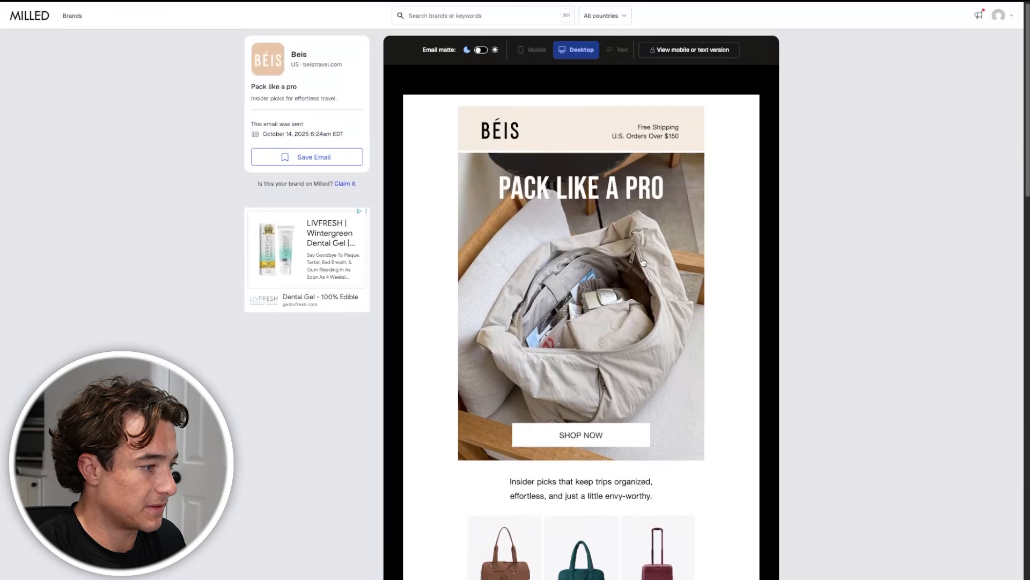
scroll(677, 417, down, 2)
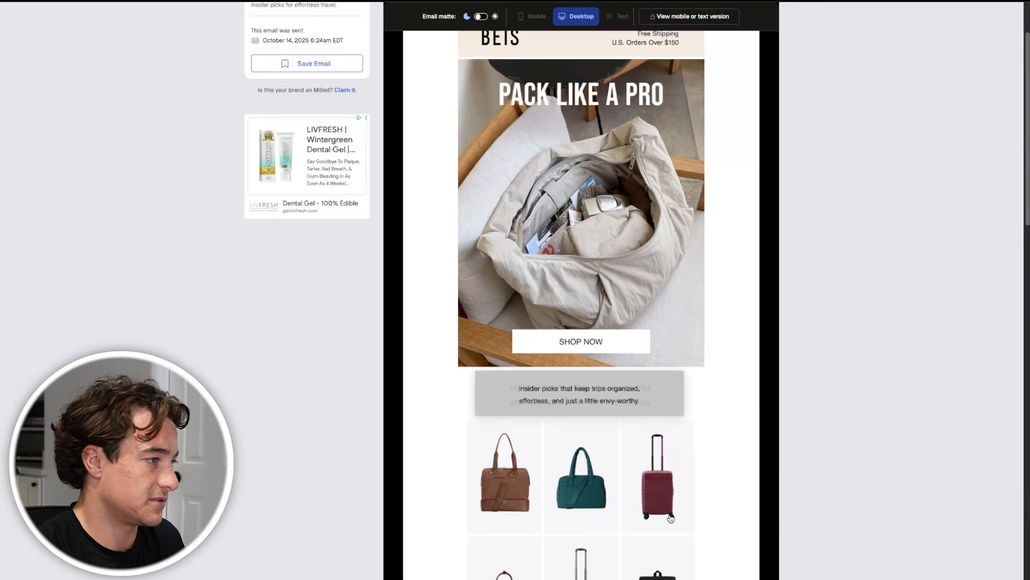
scroll(731, 563, down, 8)
scroll(652, 546, up, 10)
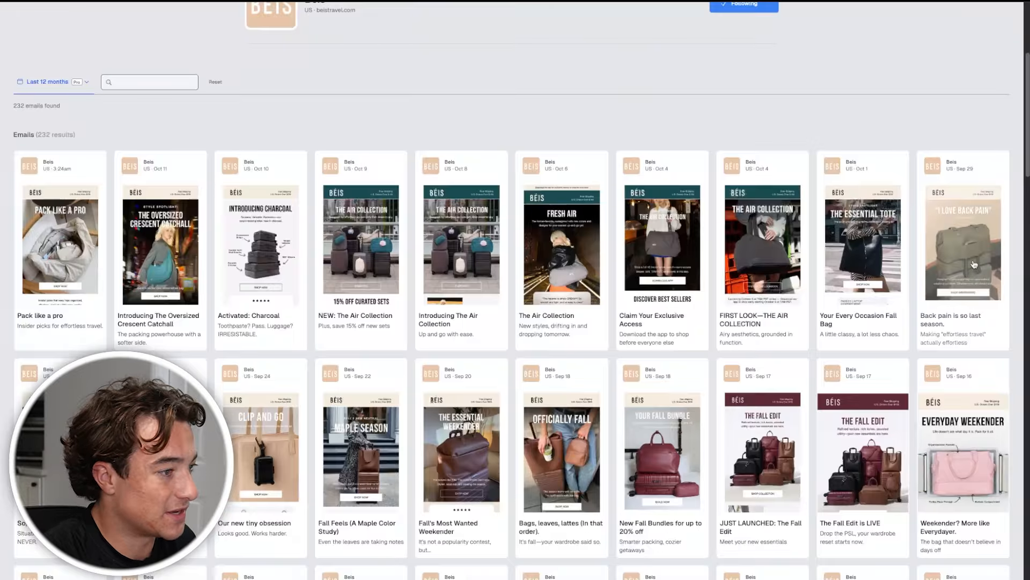
Open the Beis "Back pain is so last season." email, examine it down to the footer, and return to the brand's emails
click(963, 242)
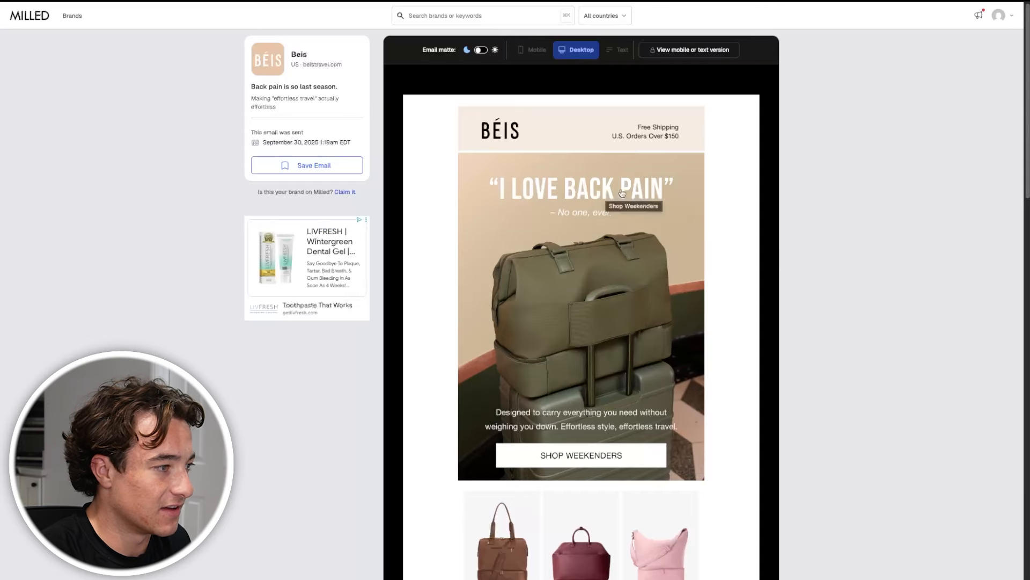
scroll(678, 428, down, 4)
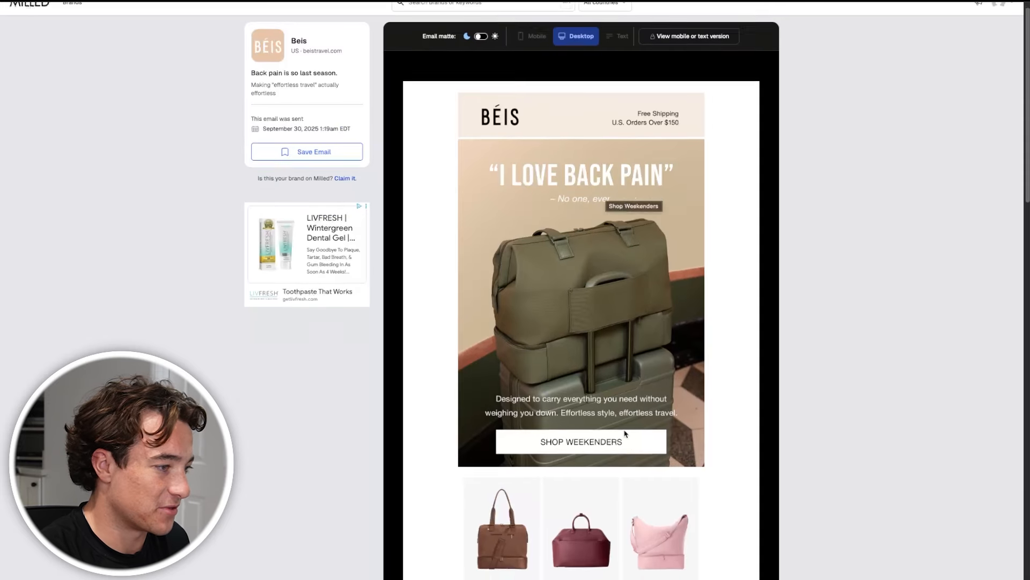
scroll(555, 511, down, 5)
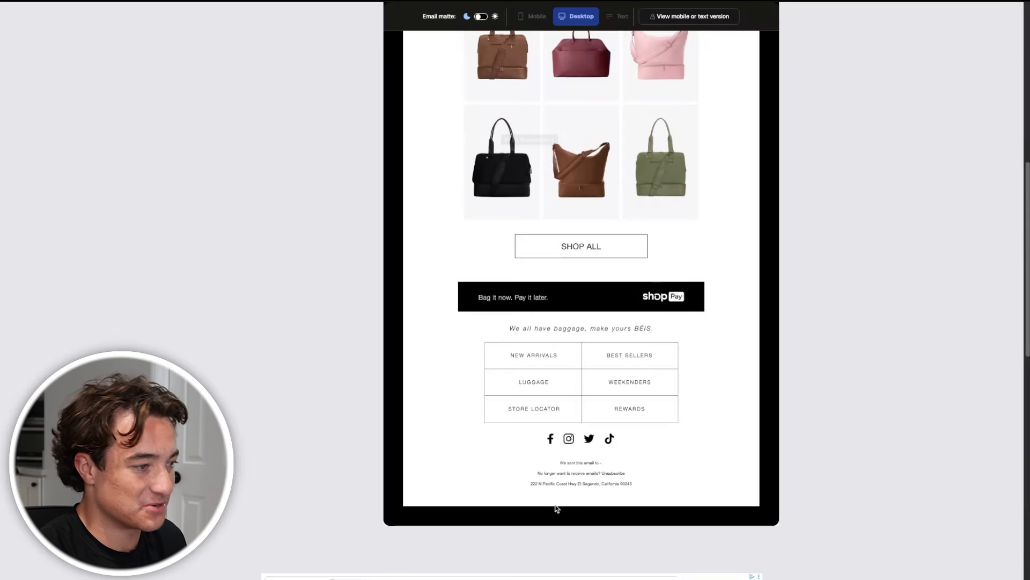
scroll(556, 509, up, 9)
key(alt+Left)
Open the Beis "Fall's Most Wanted Weekender" email, examine its review and product sections, and look through more of the brand's emails
scroll(451, 422, down, 4)
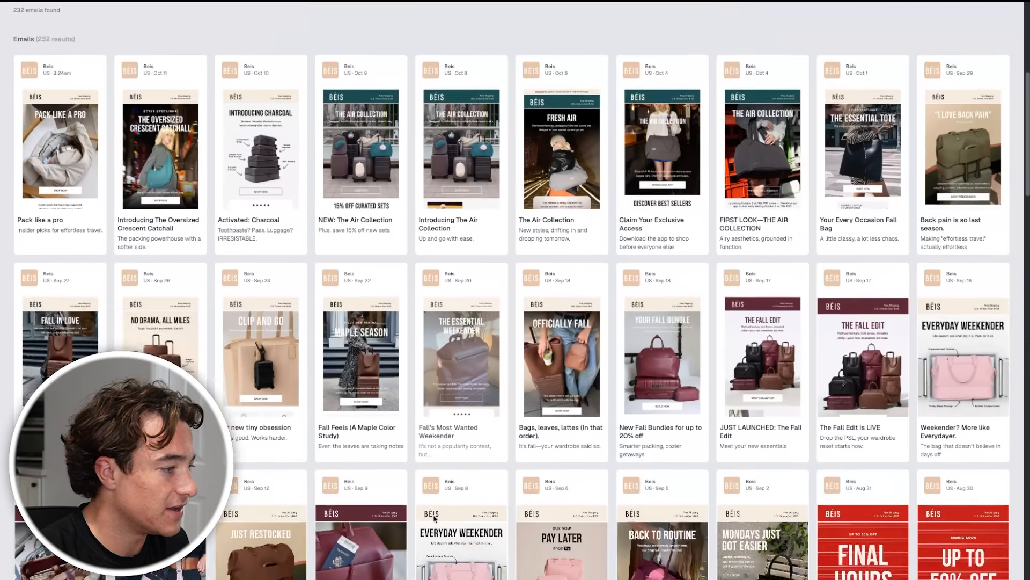
click(447, 279)
scroll(639, 524, down, 6)
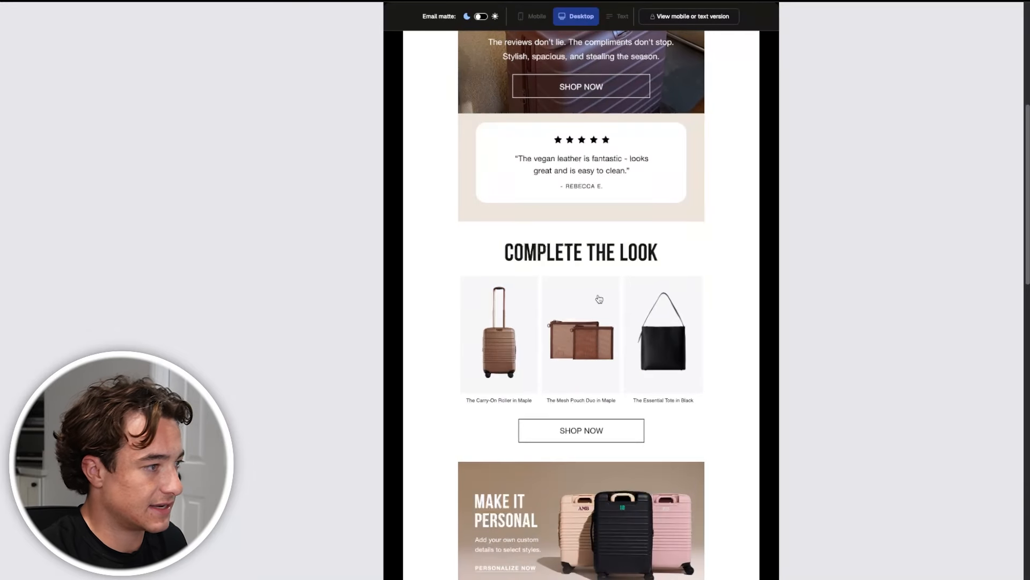
scroll(558, 444, down, 3)
scroll(559, 444, up, 6)
key(alt+Left)
scroll(429, 485, down, 6)
scroll(431, 486, up, 9)
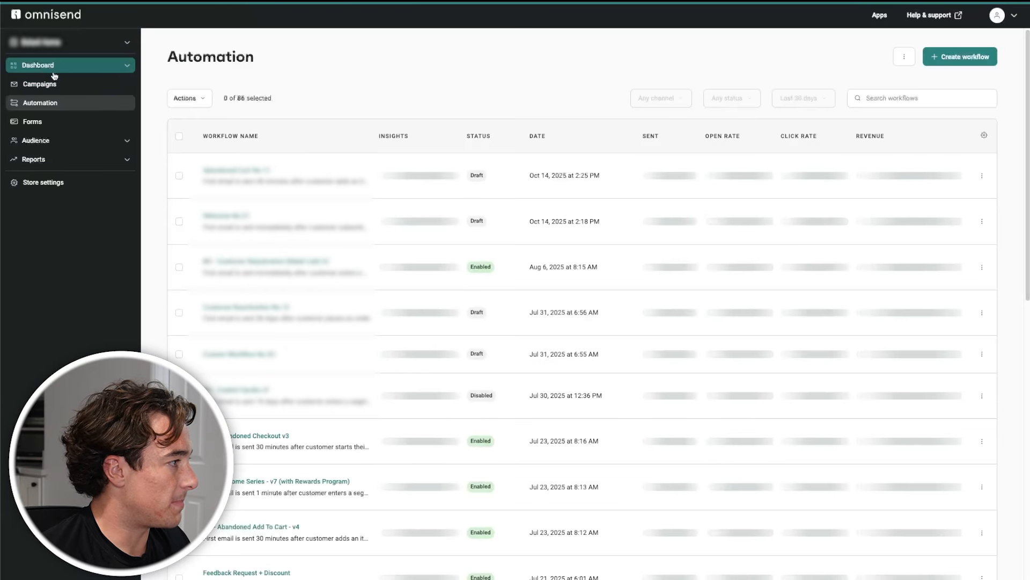
Switch to Omnisend and create a new regular email campaign, opening its email settings
click(63, 85)
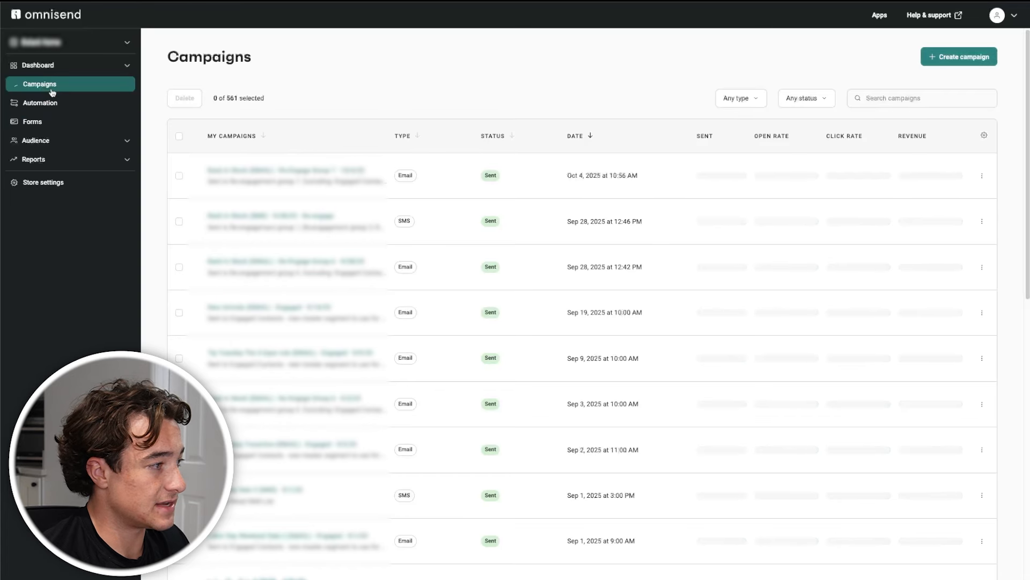
click(967, 61)
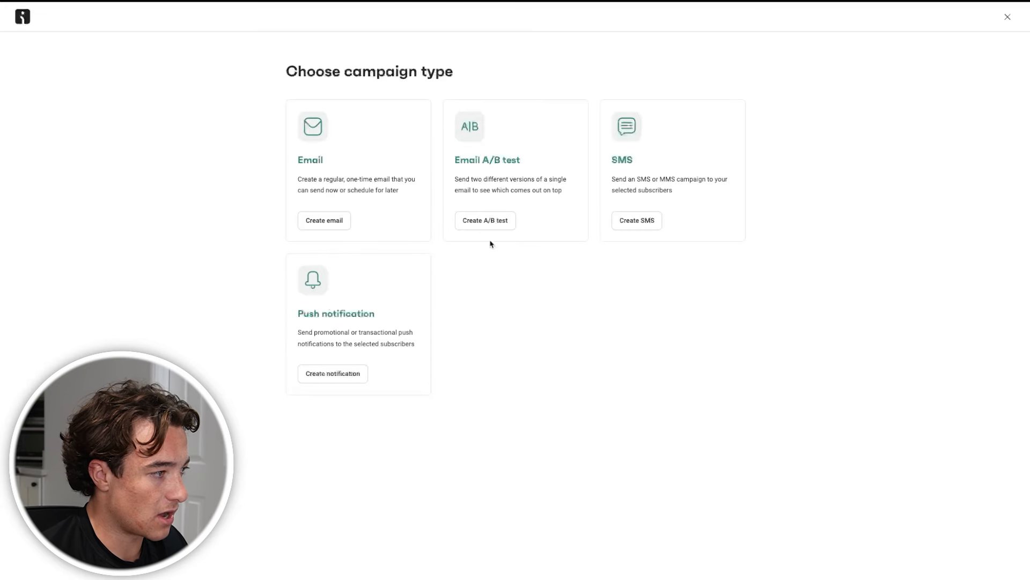
click(328, 232)
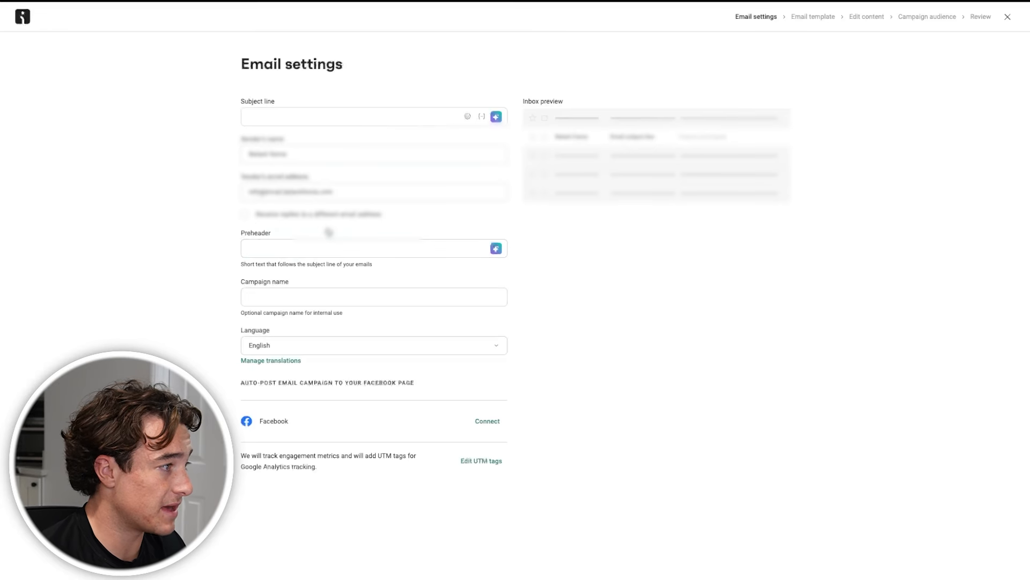
click(280, 116)
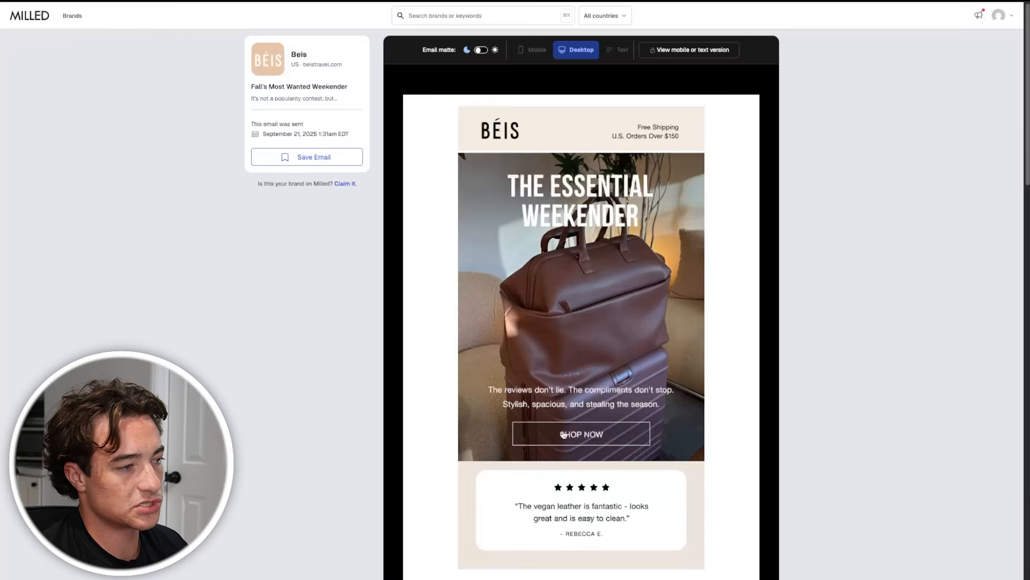
Switch to Milled and review the "Fall's Most Wanted Weekender" email's copy and layout as a reference for the campaign
scroll(563, 434, down, 6)
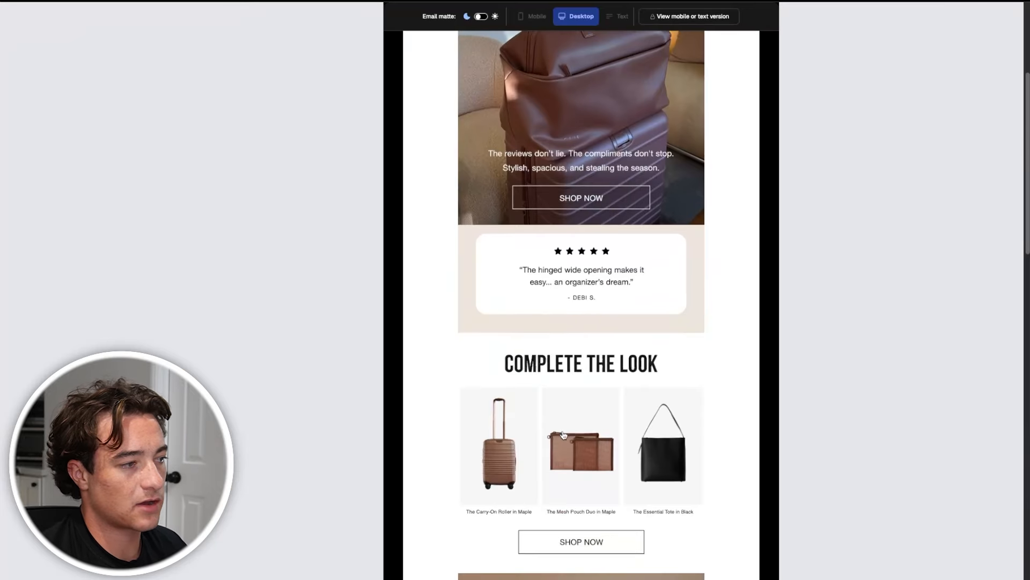
scroll(553, 349, up, 6)
scroll(546, 291, down, 6)
scroll(546, 291, up, 6)
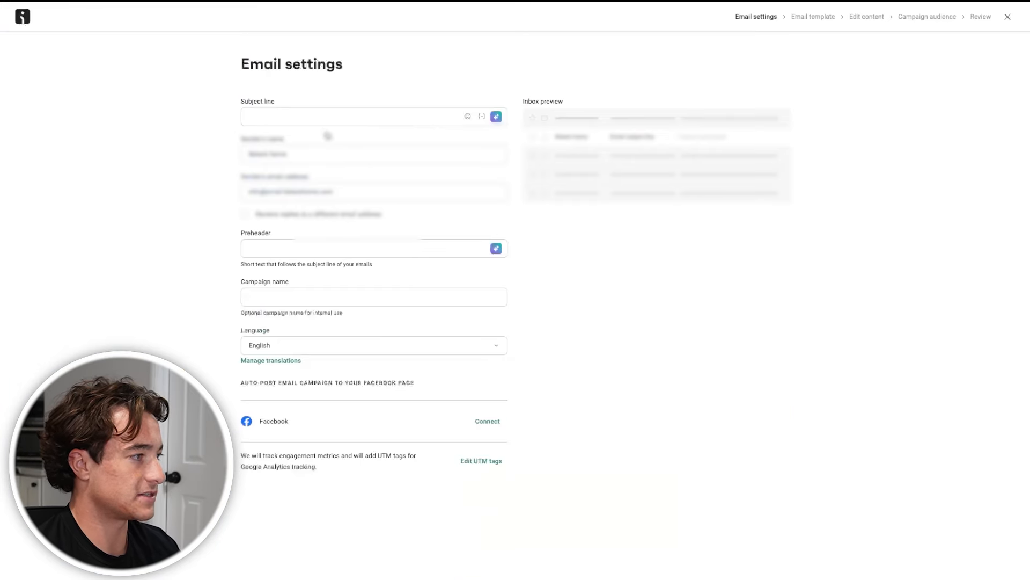
In Omnisend, set the subject line to "The Reviews Don't Lie" and the preheader to "Don't just take our word for you..."
click(322, 117)
text(The Reviews Don't Lie)
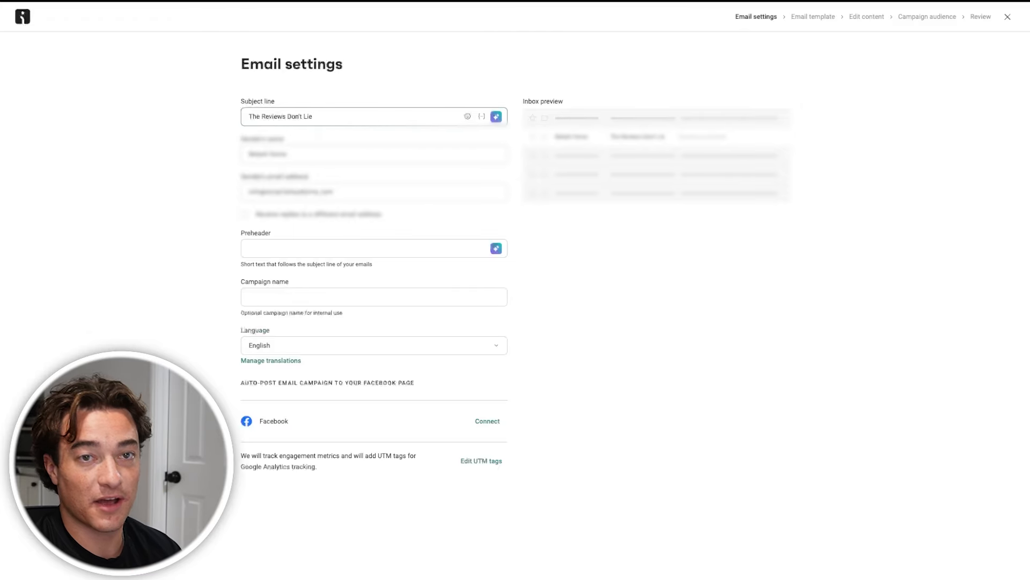
click(341, 247)
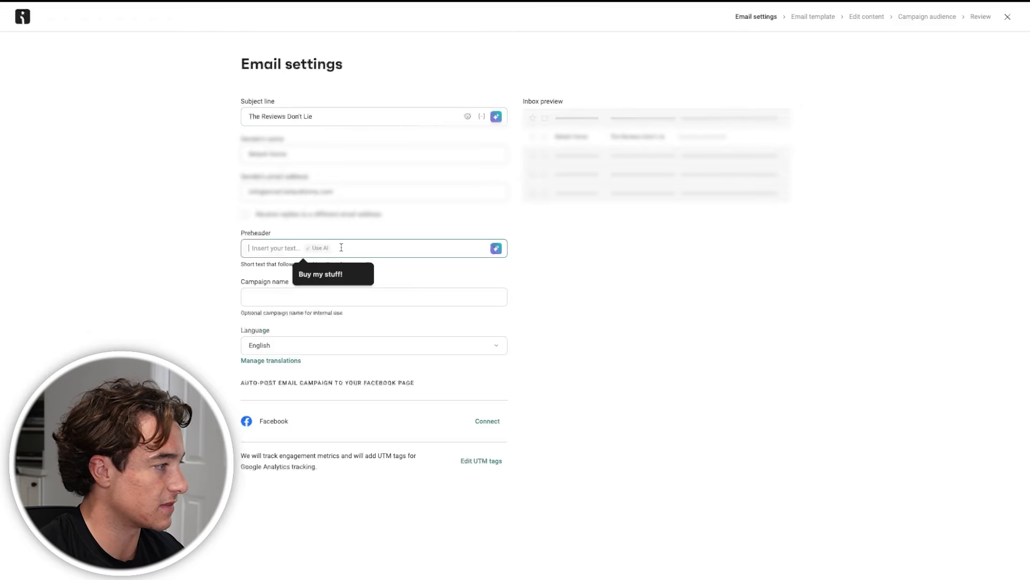
text(Don't just take our word for you...)
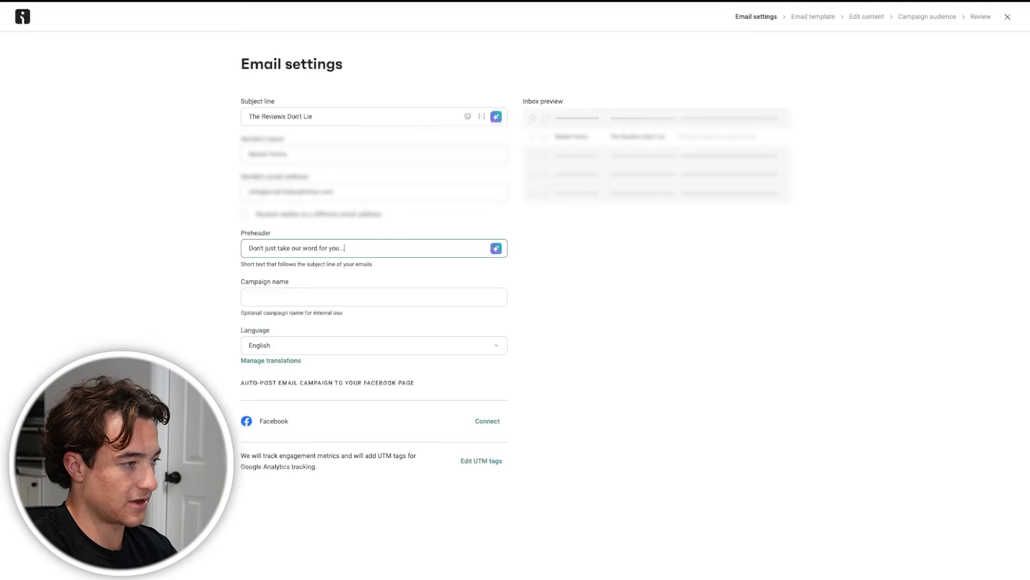
Name the campaign "Testimonial Campaign" and continue to the email template choice
click(675, 317)
click(322, 295)
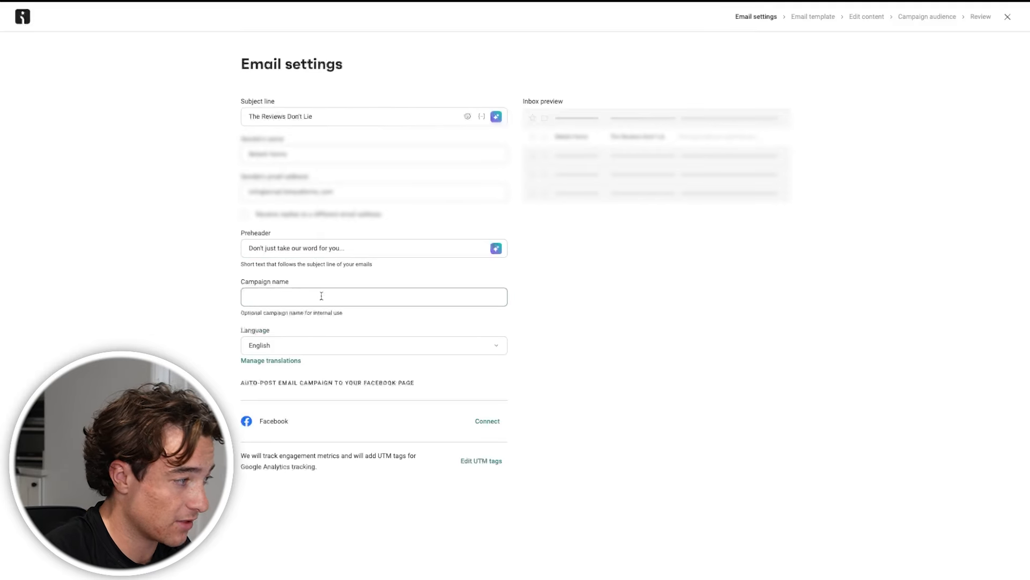
text(Testimonial Campaign)
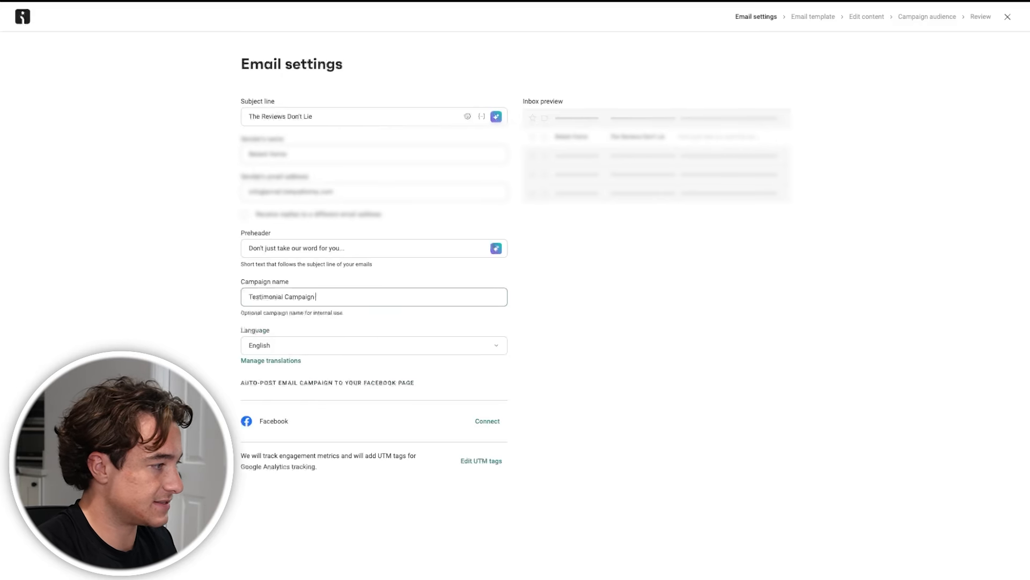
click(724, 305)
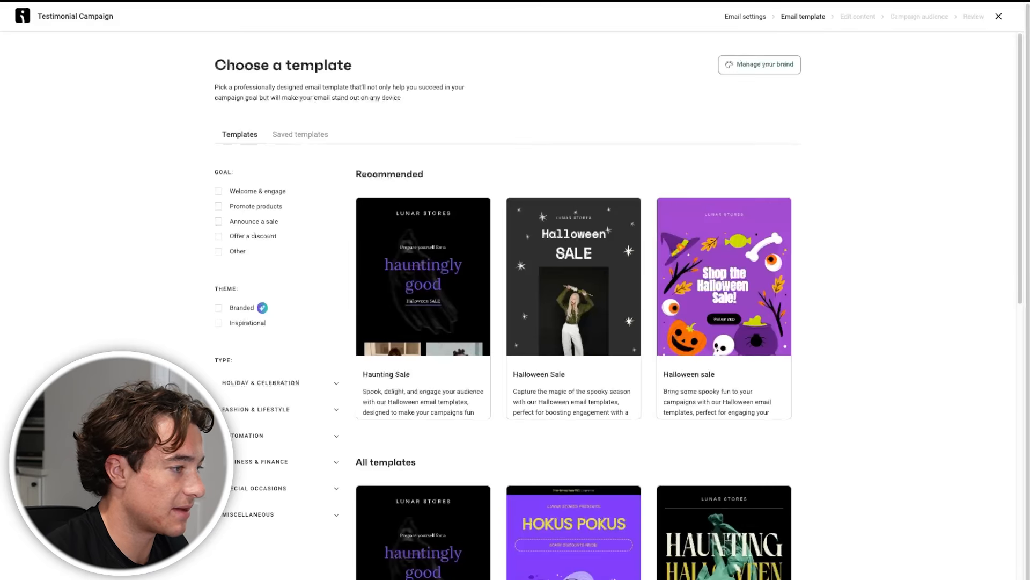
Browse the email template gallery and filter it by the Accessories type under Fashion & Lifestyle
scroll(824, 531, down, 10)
scroll(825, 531, down, 20)
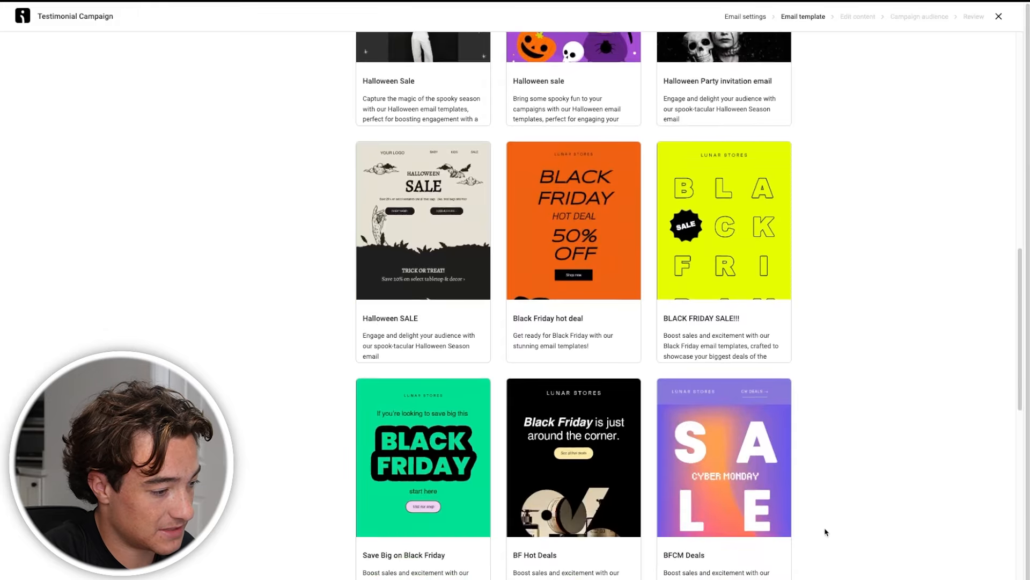
scroll(825, 531, up, 20)
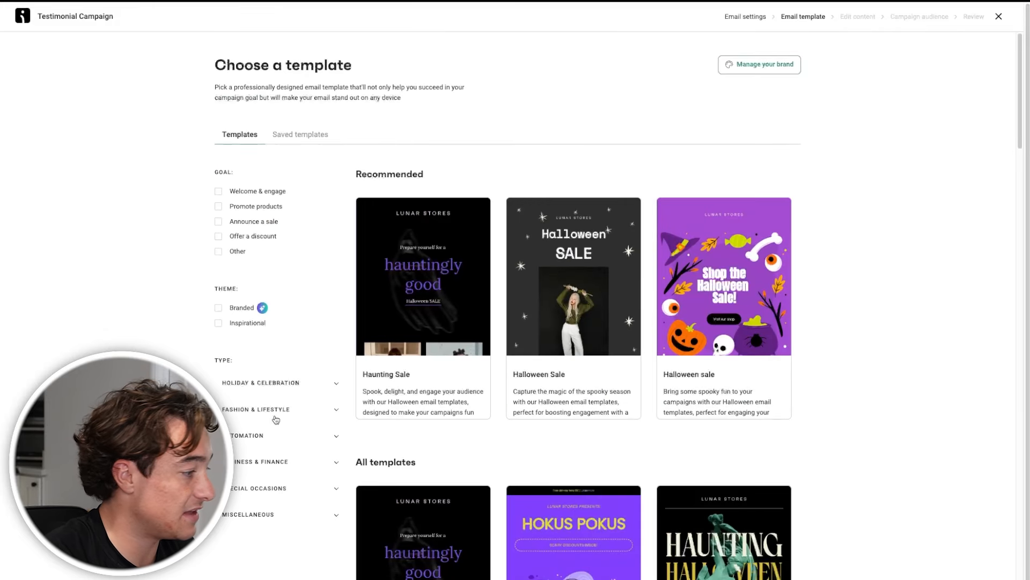
scroll(271, 460, down, 2)
scroll(279, 446, up, 1)
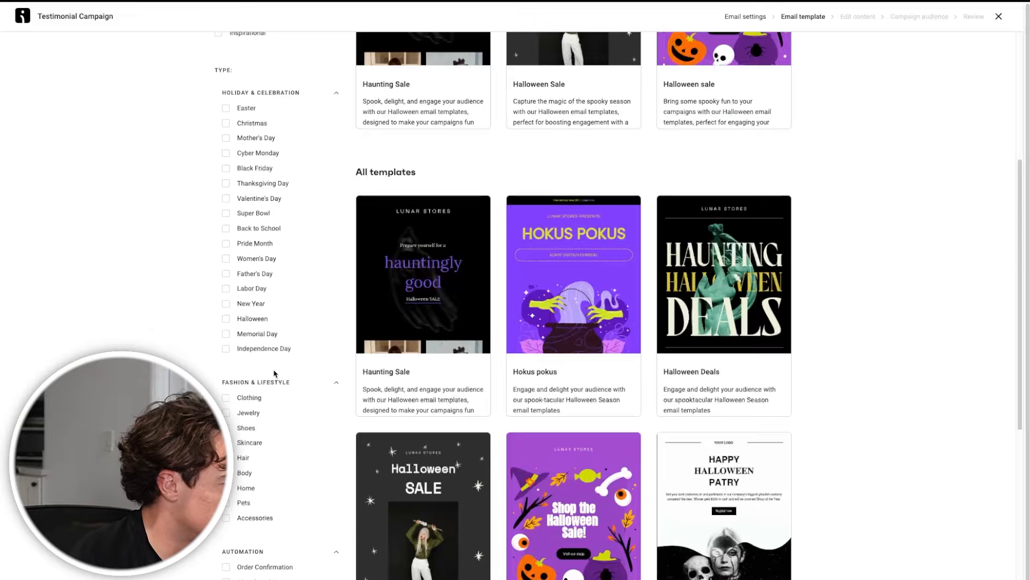
scroll(274, 373, up, 2)
scroll(275, 373, down, 3)
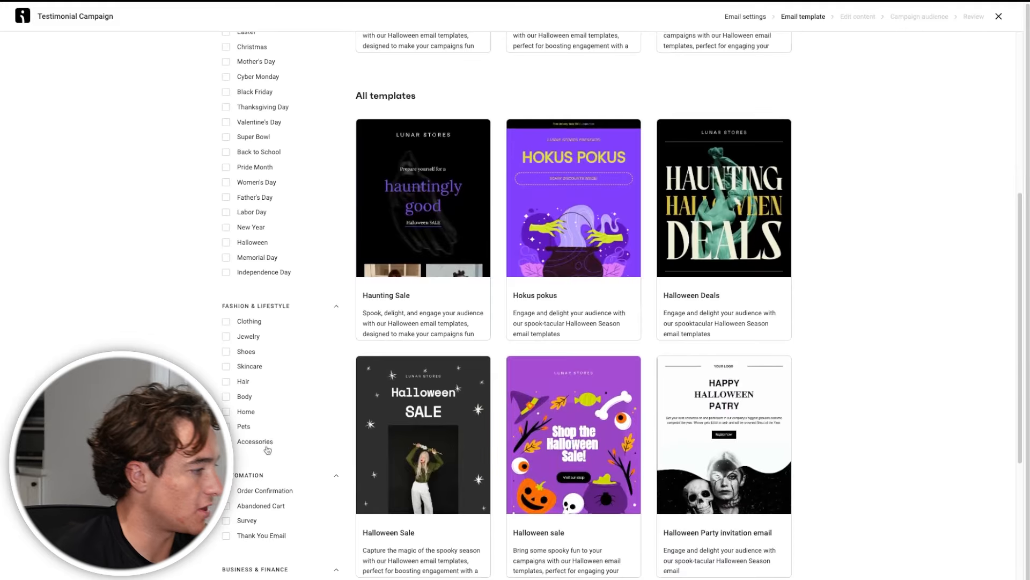
click(267, 447)
scroll(460, 536, up, 7)
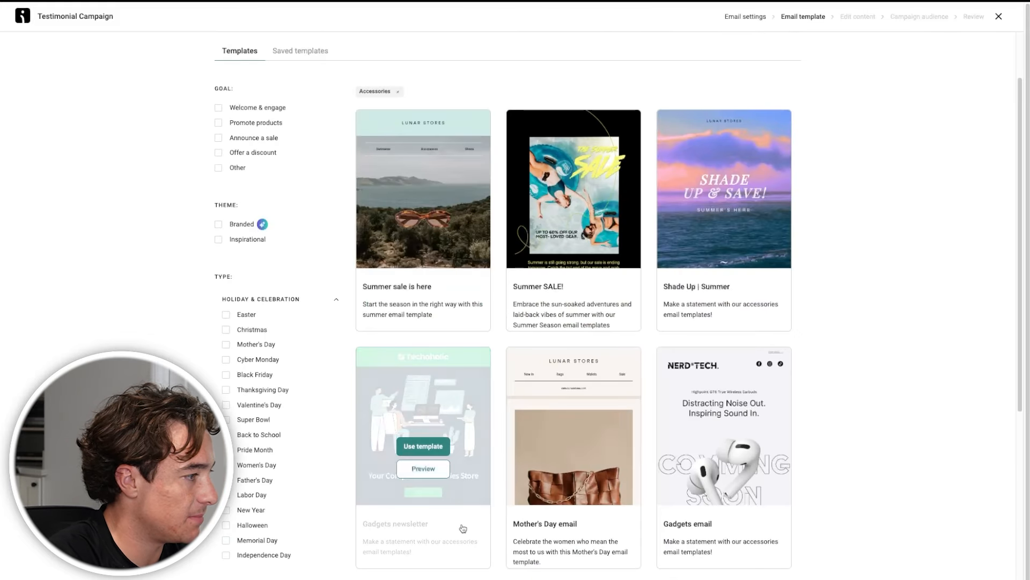
scroll(470, 518, down, 5)
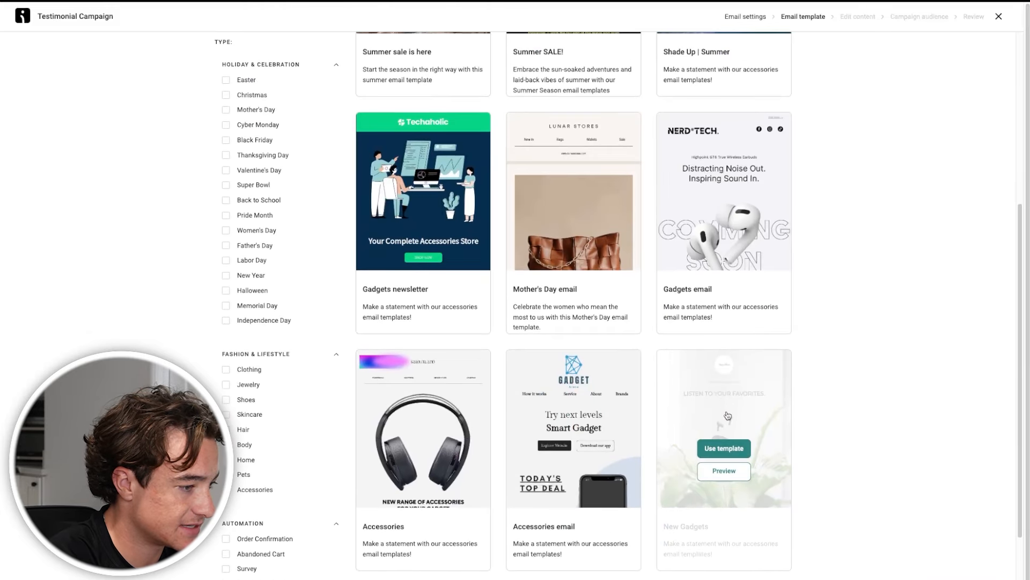
Preview the Accessories template with the headphones image and examine its layout, closing the preview again
click(424, 471)
scroll(520, 418, down, 8)
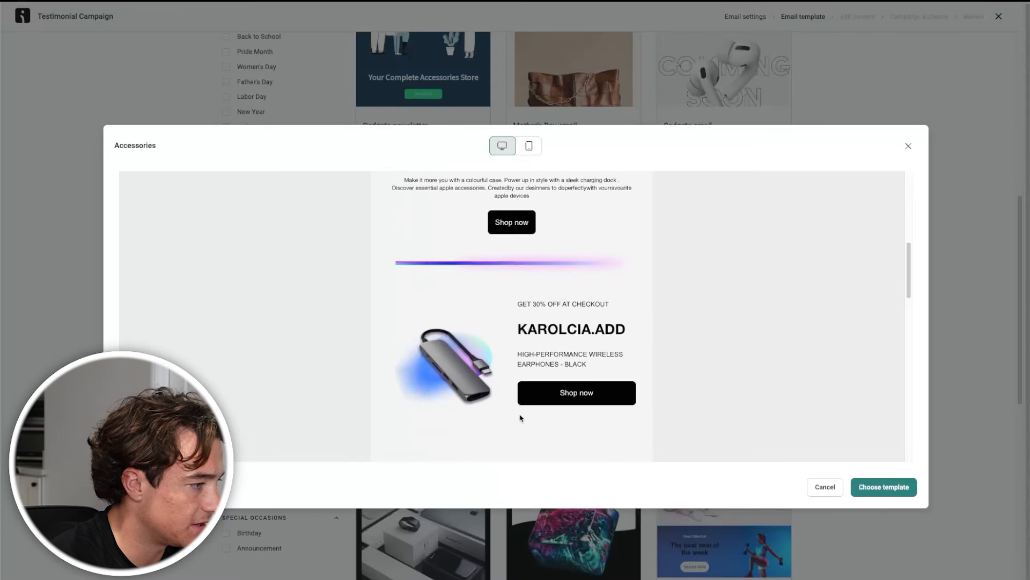
scroll(537, 322, up, 10)
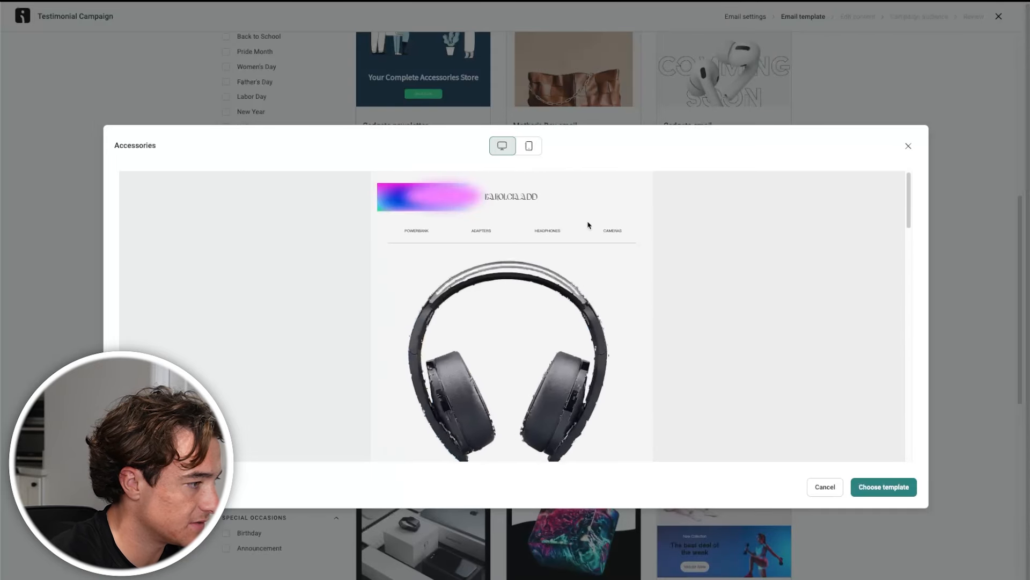
click(570, 123)
Preview the Mother's Day email template through to its footer and choose it for the campaign
click(722, 317)
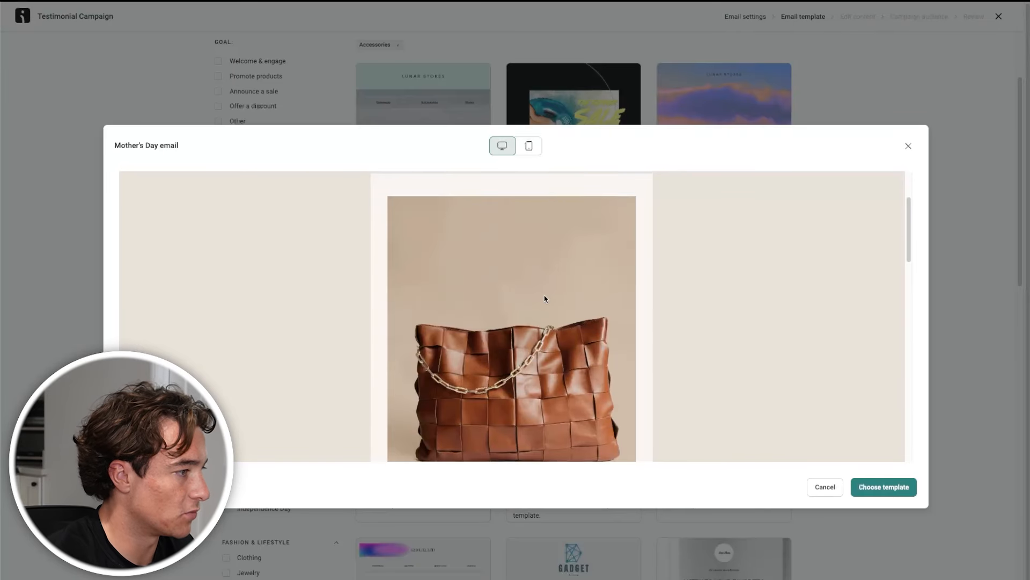
scroll(562, 338, down, 8)
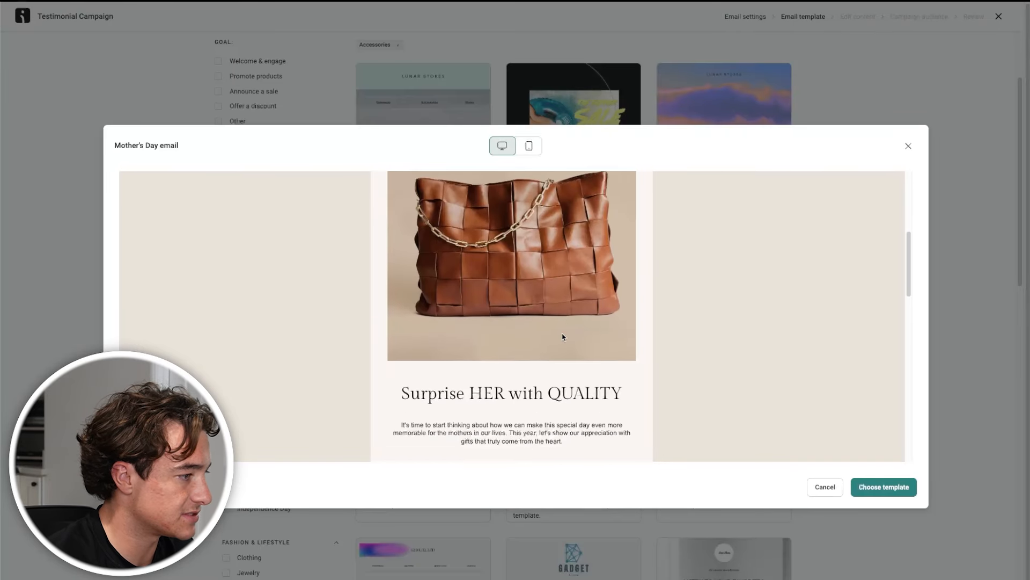
scroll(562, 337, down, 8)
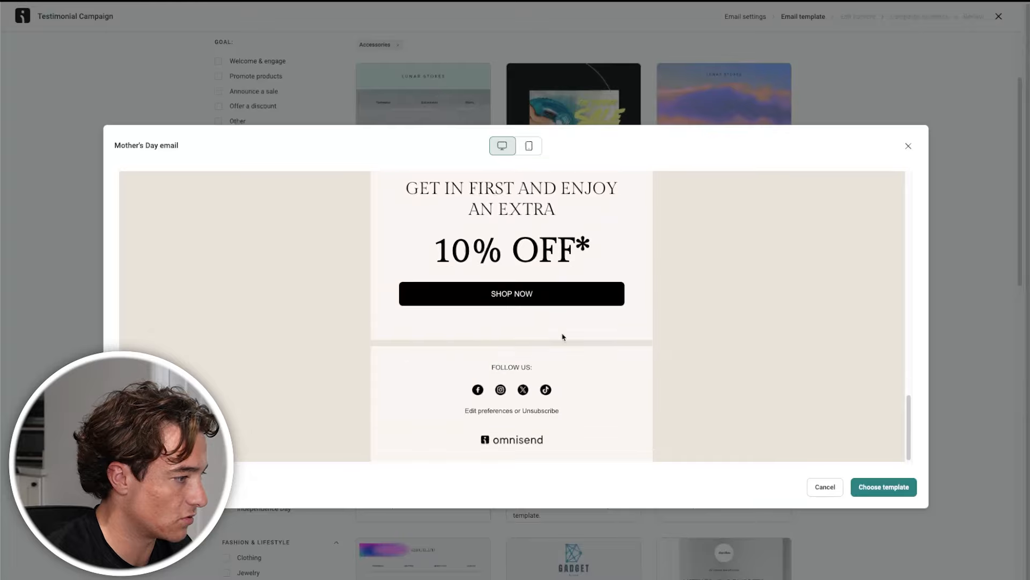
scroll(562, 337, up, 15)
click(883, 487)
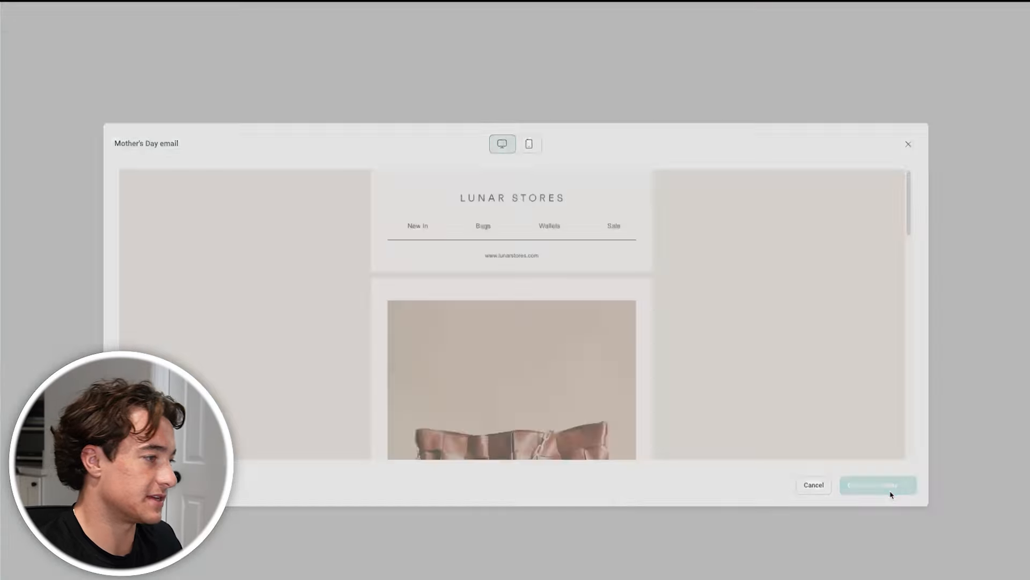
Delete the header's navigation menu and replace the Lunar Stores logo with the wellcopy logo at a reduced size
click(356, 119)
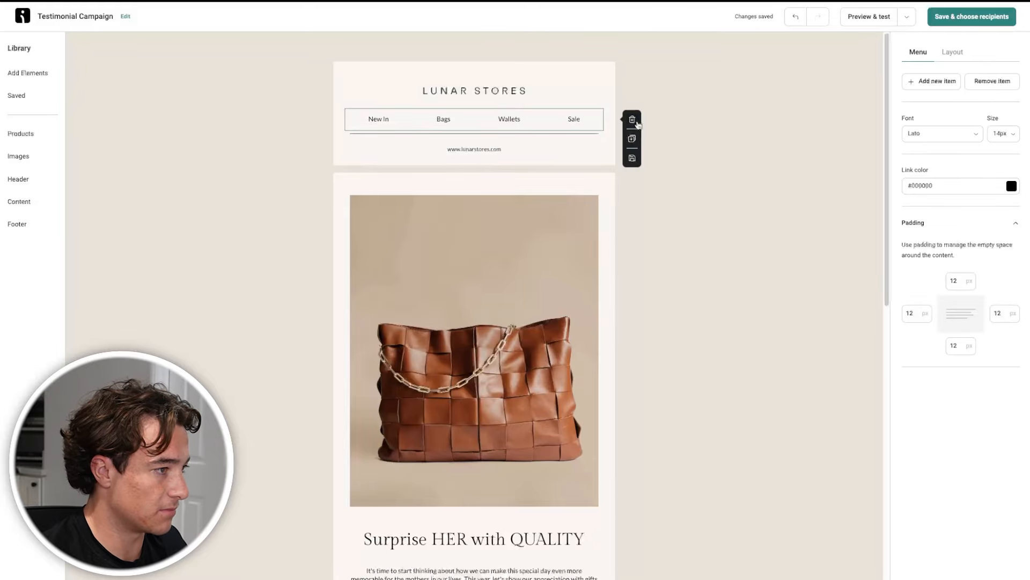
click(632, 119)
click(496, 97)
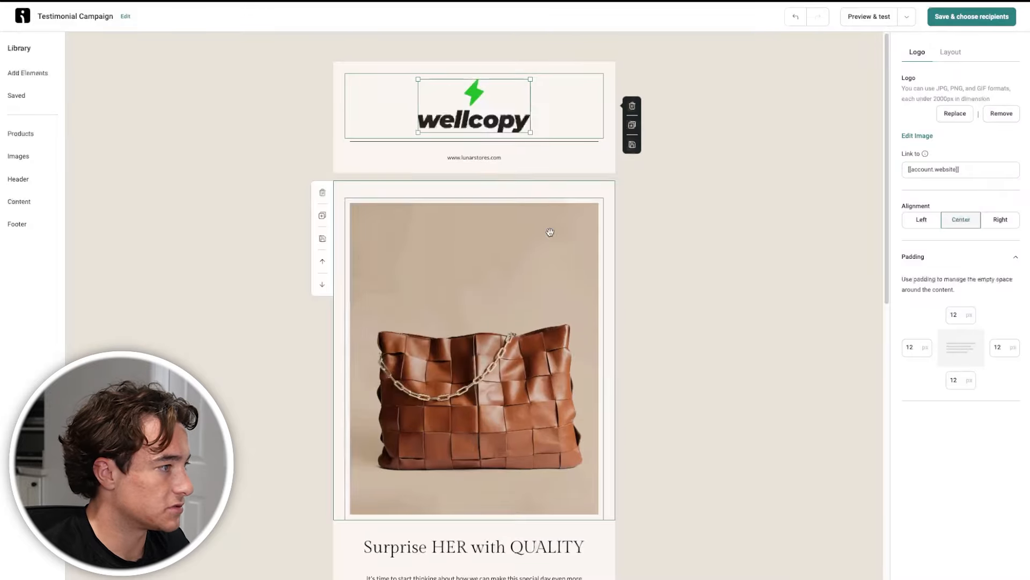
click(215, 175)
scroll(241, 166, down, 1)
click(405, 82)
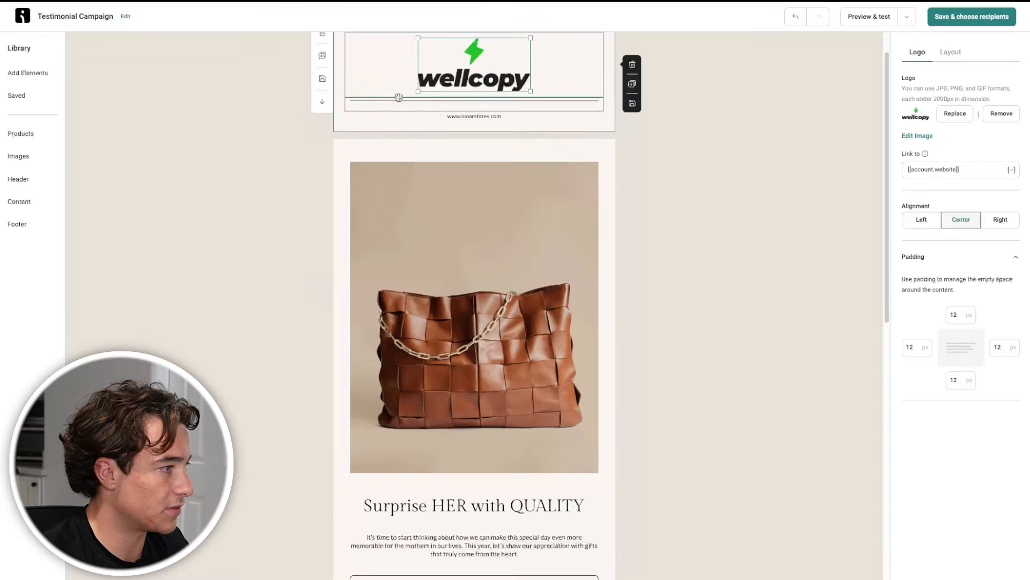
Replace the website address text under the header logo with "wellcopy.net"
double_click(470, 93)
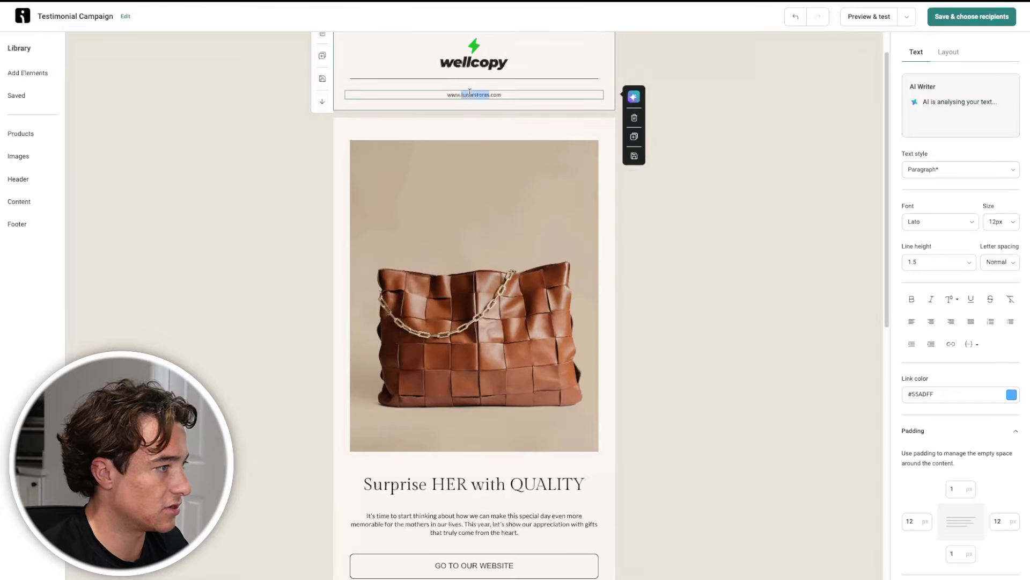
key(ctrl+a)
text(wellcopy)
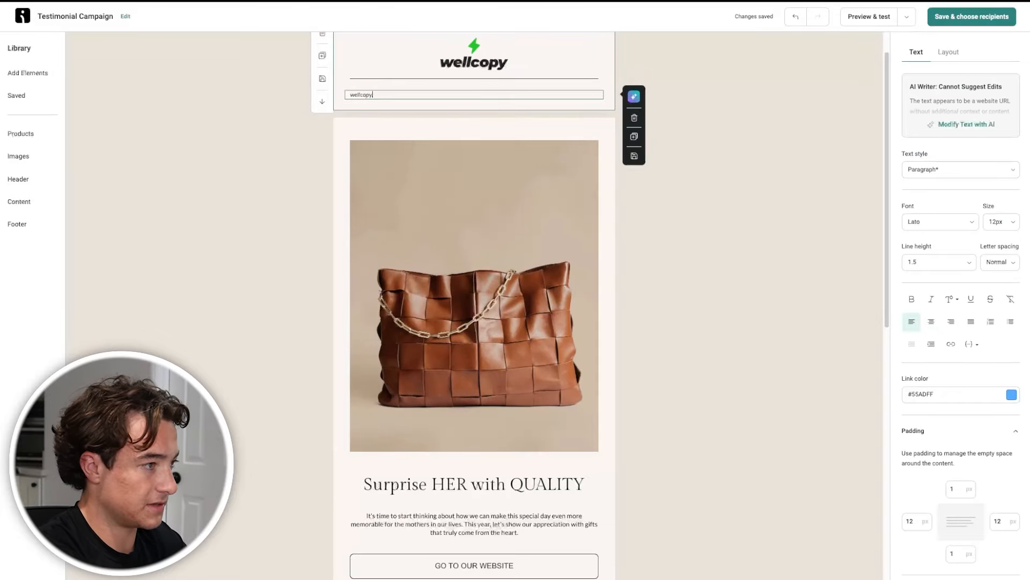
click(729, 166)
scroll(720, 163, up, 1)
Delete the website text and the divider line from the header, keeping the logo section in place
click(406, 136)
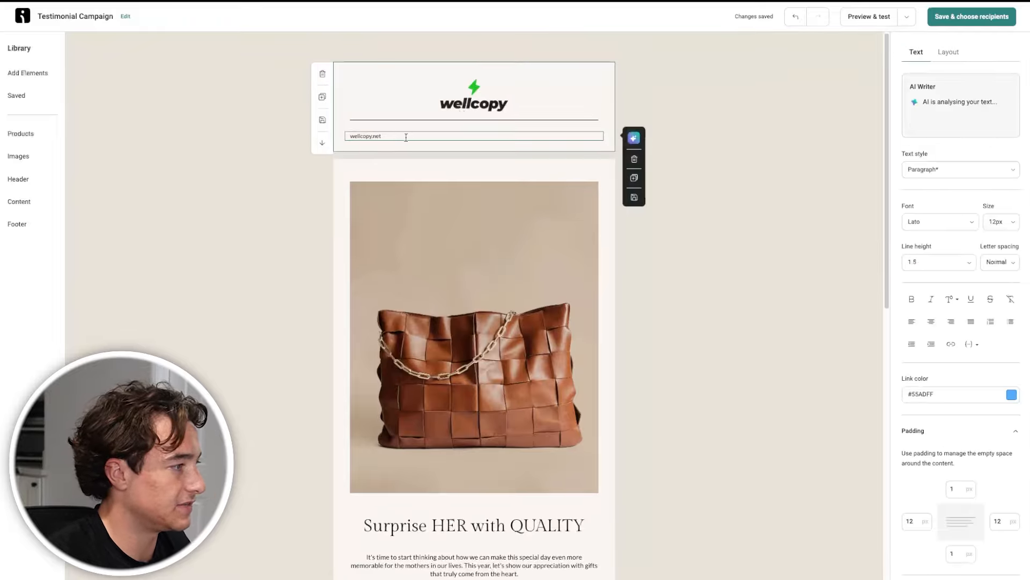
click(635, 159)
click(354, 139)
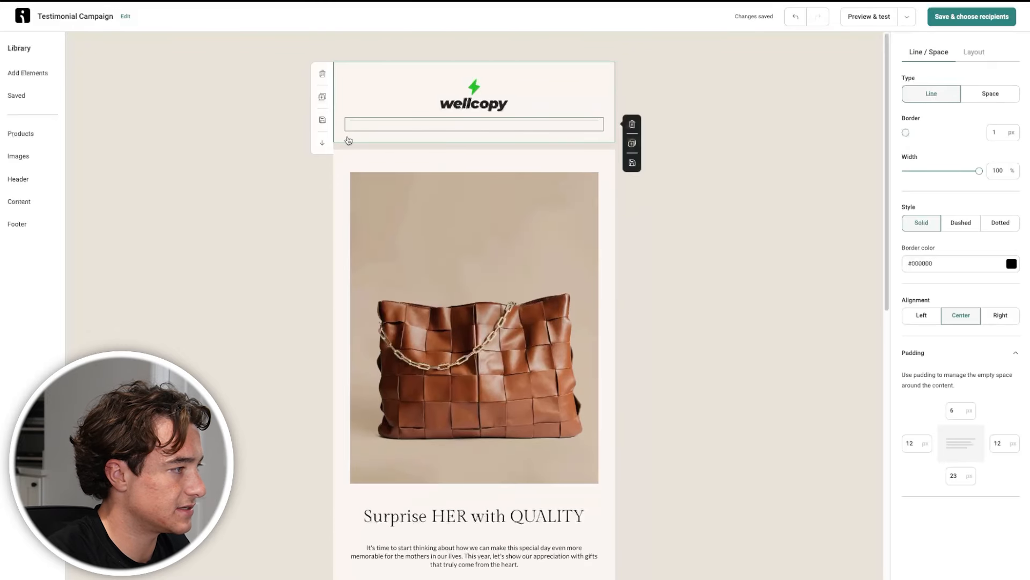
click(322, 74)
click(795, 16)
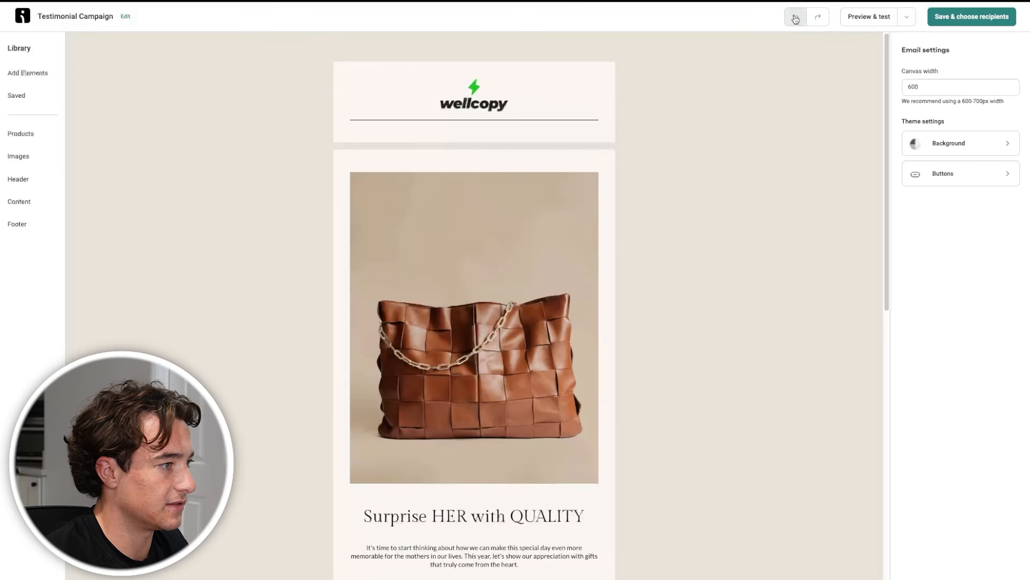
click(449, 119)
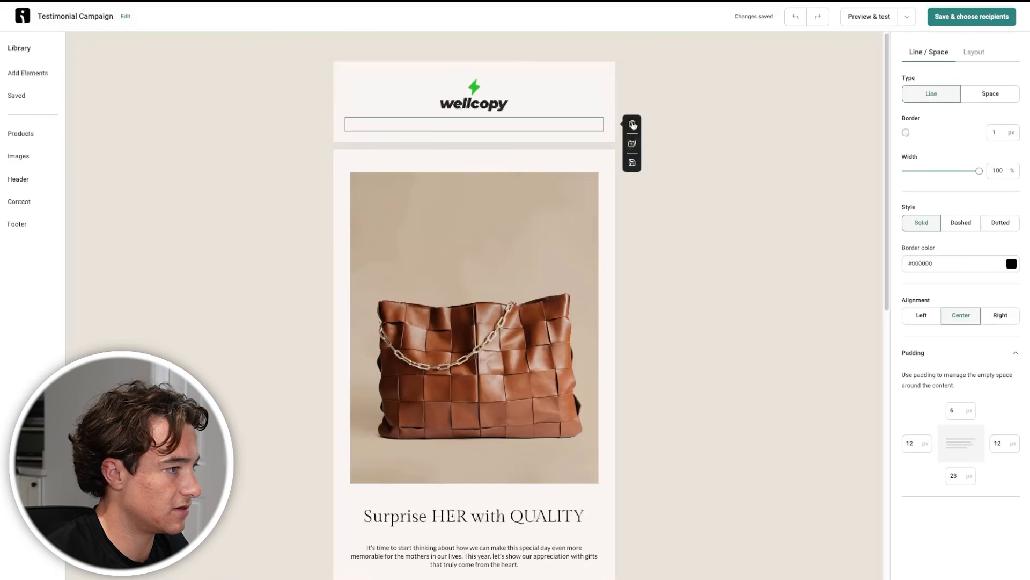
click(632, 125)
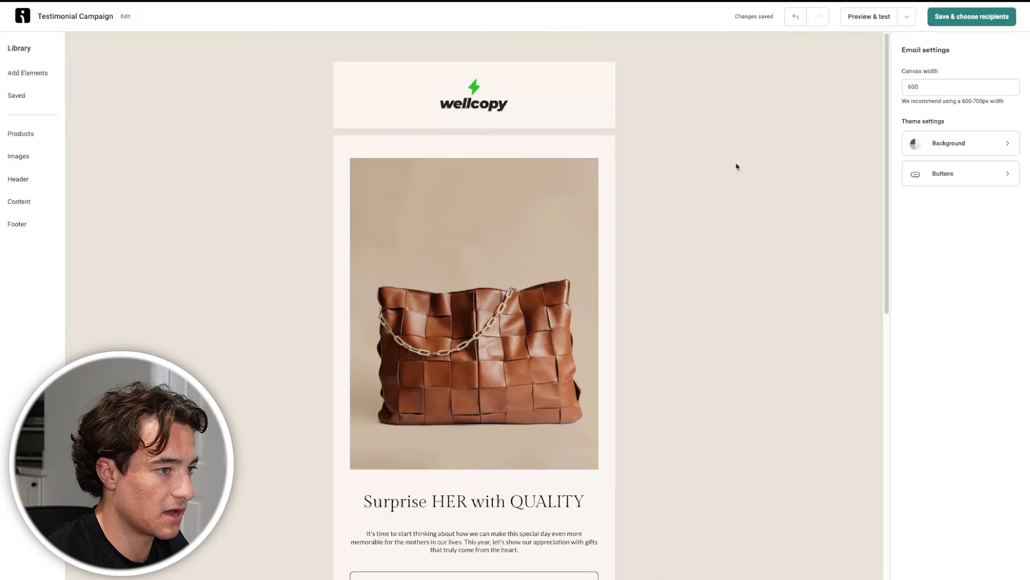
Set the email's background color to #FFFFFF and its canvas color to #ECECEC
click(929, 149)
click(1009, 155)
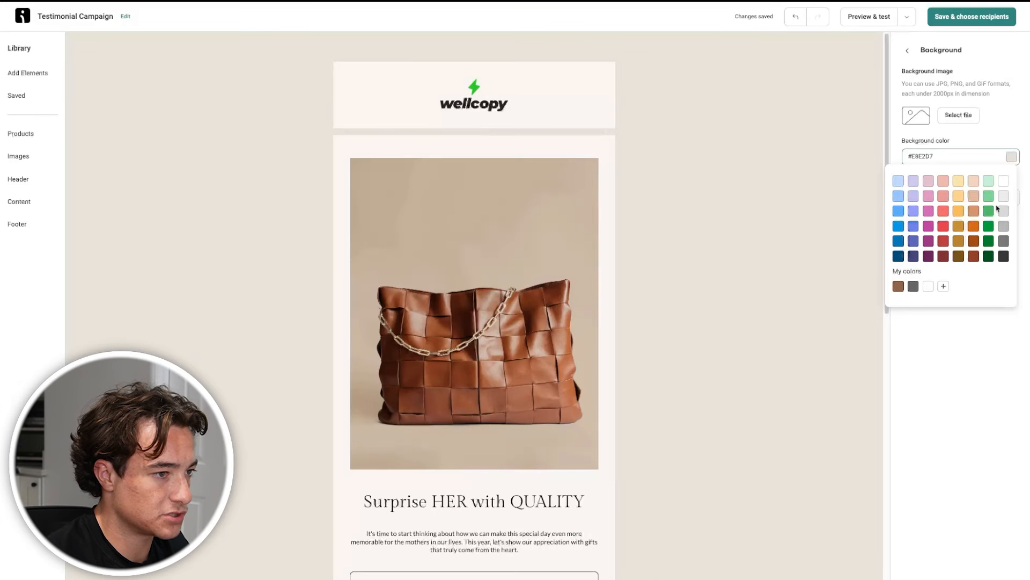
click(1004, 188)
scroll(789, 306, down, 2)
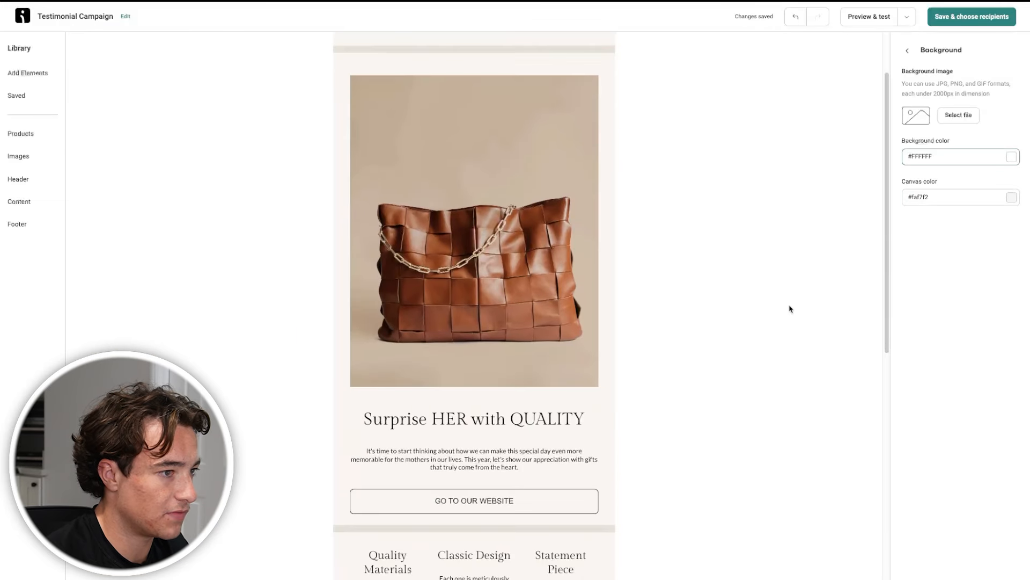
scroll(881, 272, up, 2)
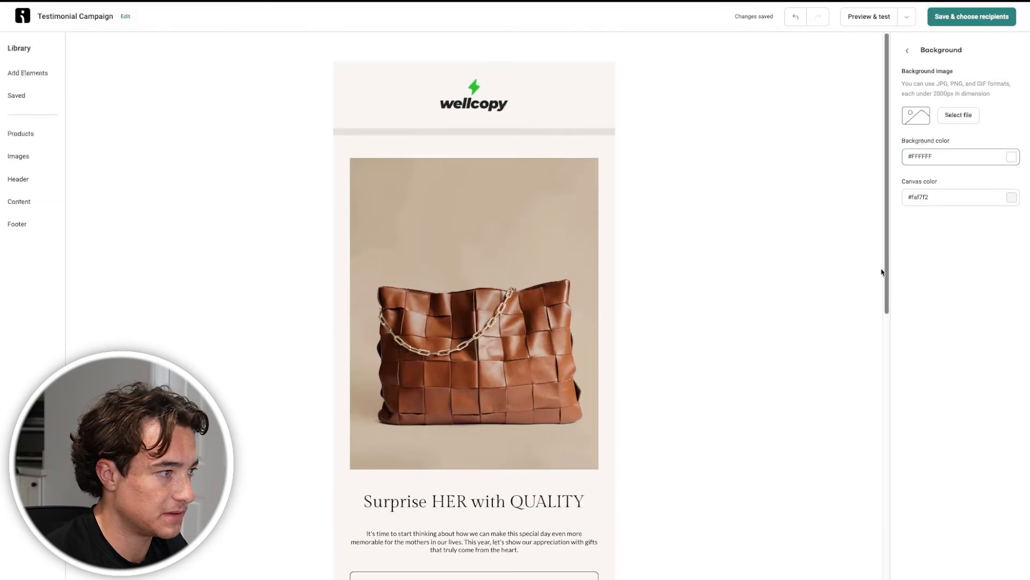
click(1014, 198)
click(1003, 233)
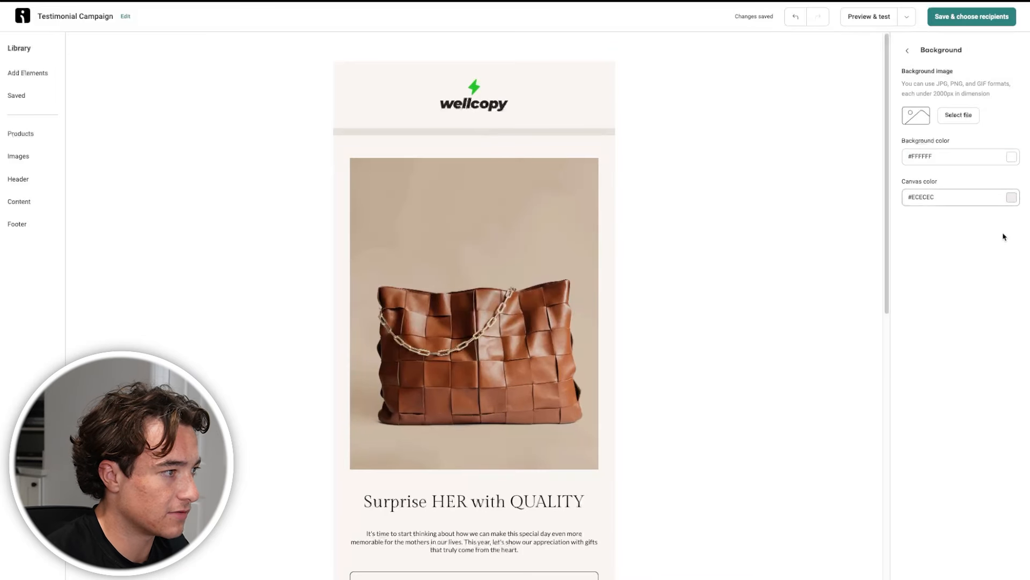
Set the background fallback color of the logo header section to #ECECEC
click(596, 73)
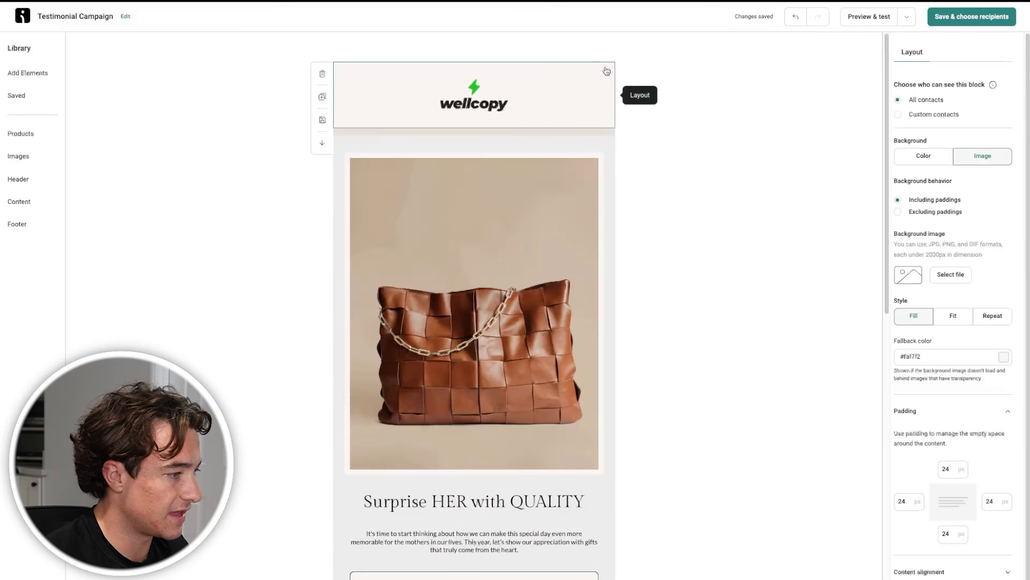
click(1004, 365)
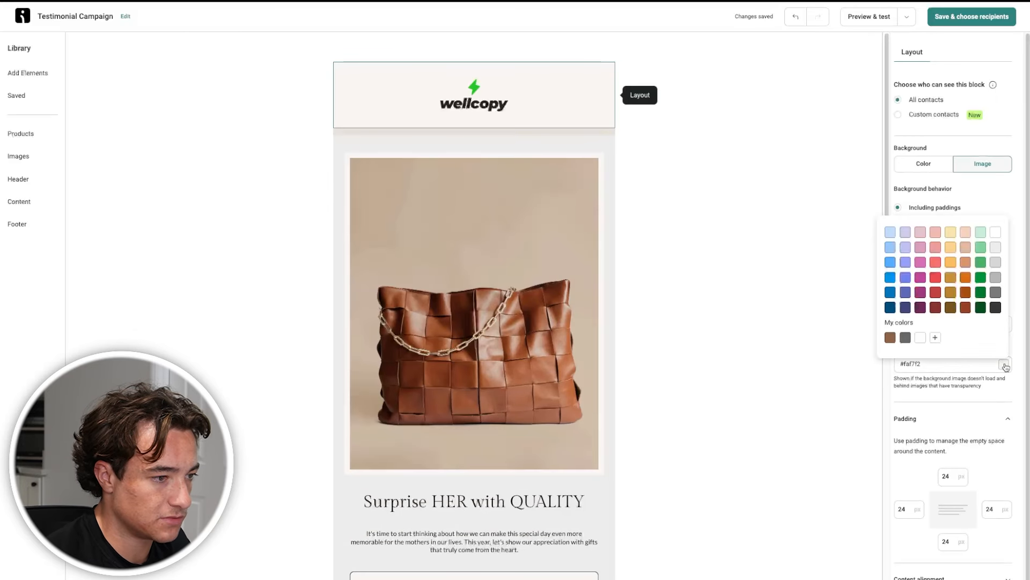
click(994, 250)
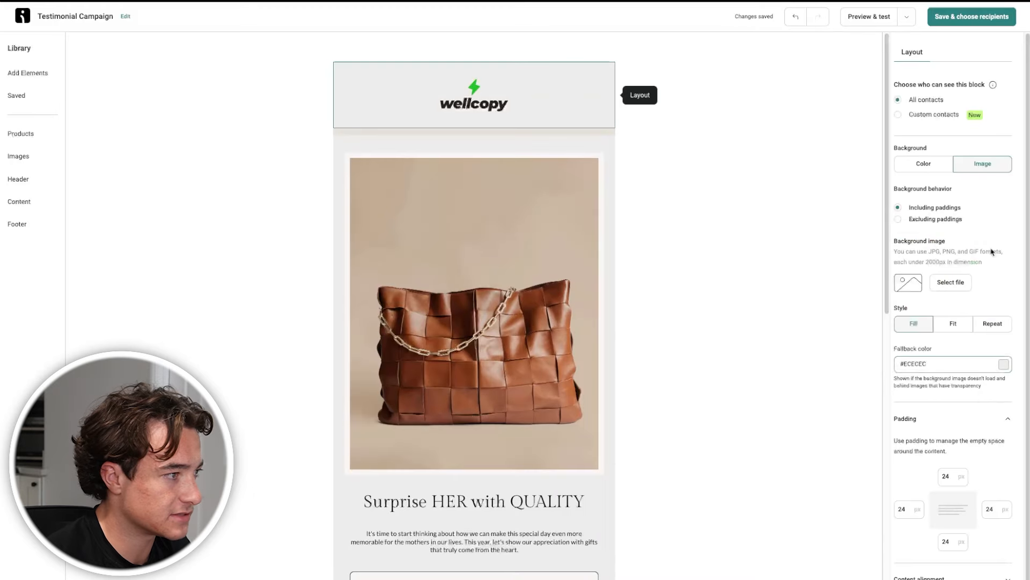
Delete the beige strip below the header and replace the handbag image with the wellcopy "Electrify Your Marketing." graphic
click(612, 132)
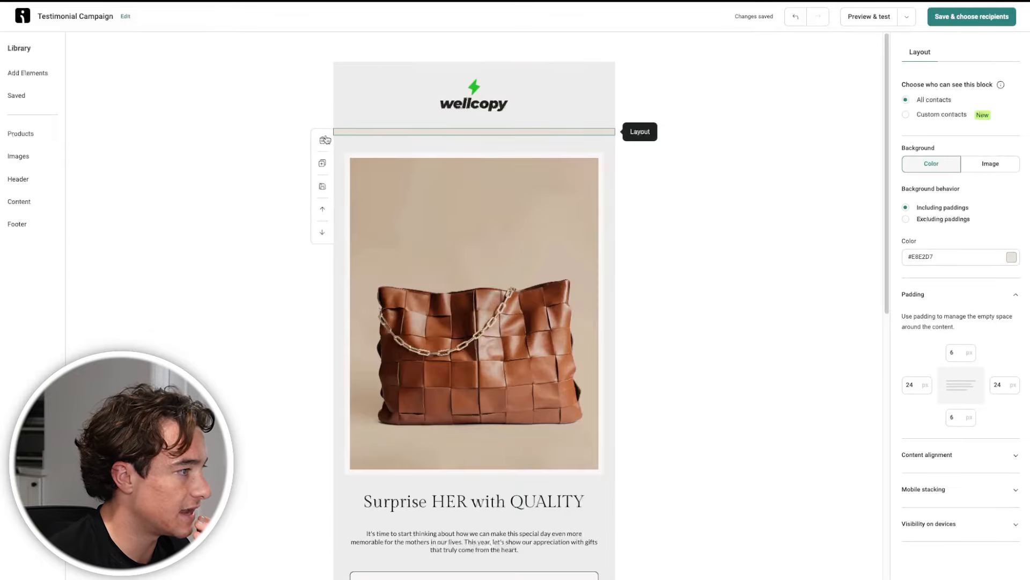
click(324, 140)
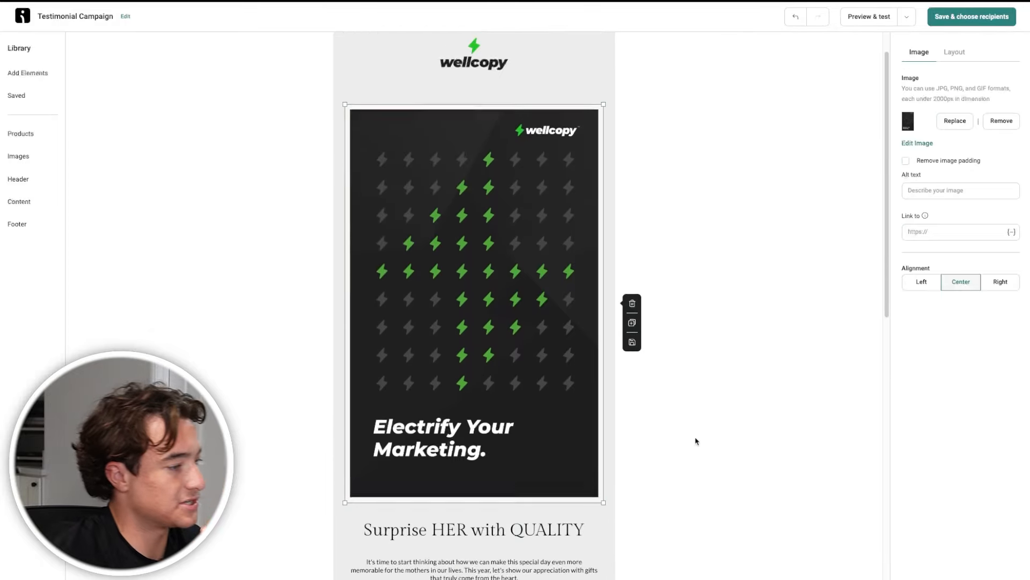
scroll(694, 437, up, 1)
click(748, 334)
Replace the heading below the wellcopy graphic with "Over 200+ Brands Served"
scroll(566, 436, down, 4)
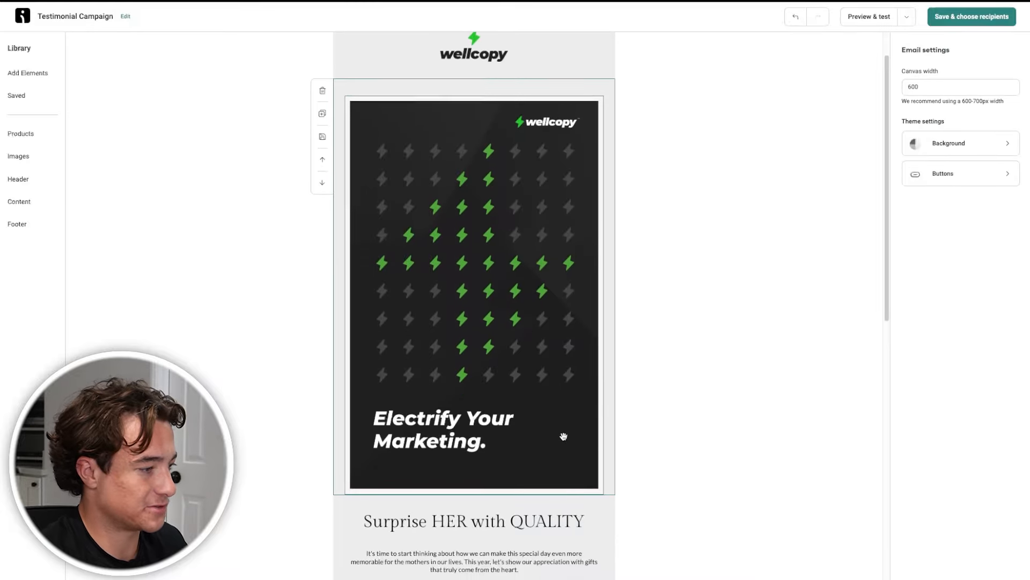
scroll(561, 436, up, 4)
scroll(560, 434, down, 3)
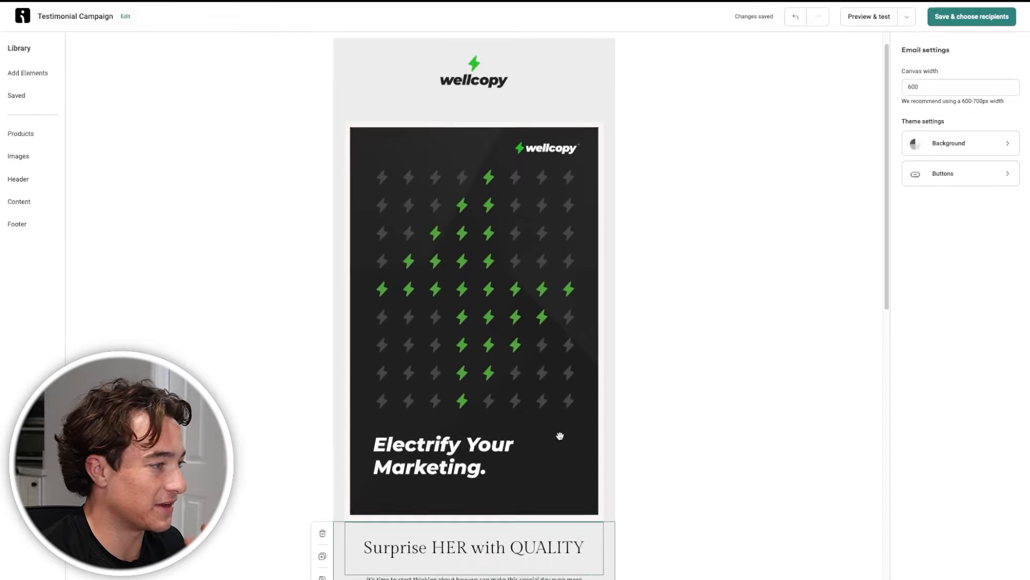
scroll(559, 435, up, 4)
scroll(555, 466, down, 1)
click(546, 491)
triple_click(529, 501)
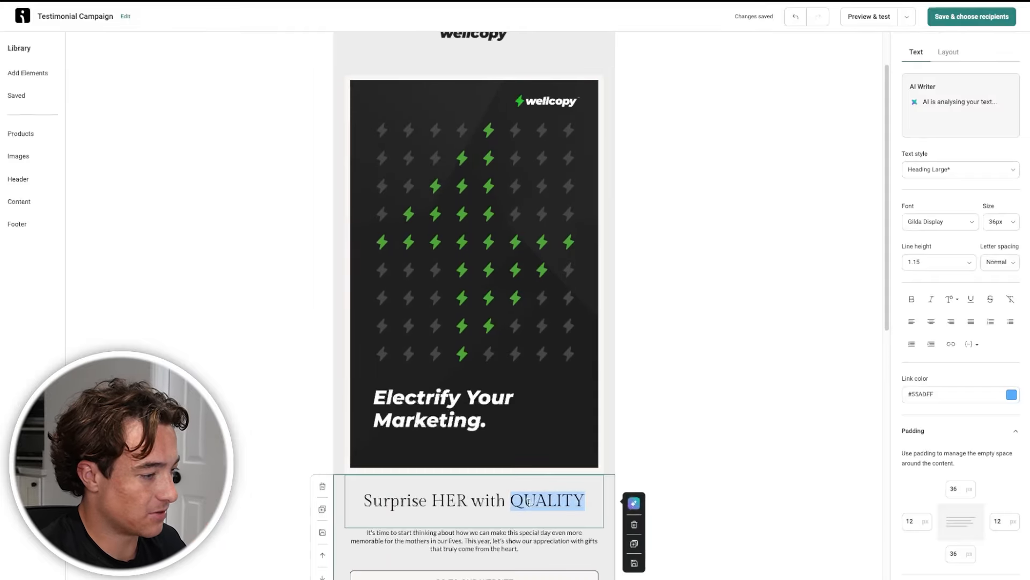
text(Over )
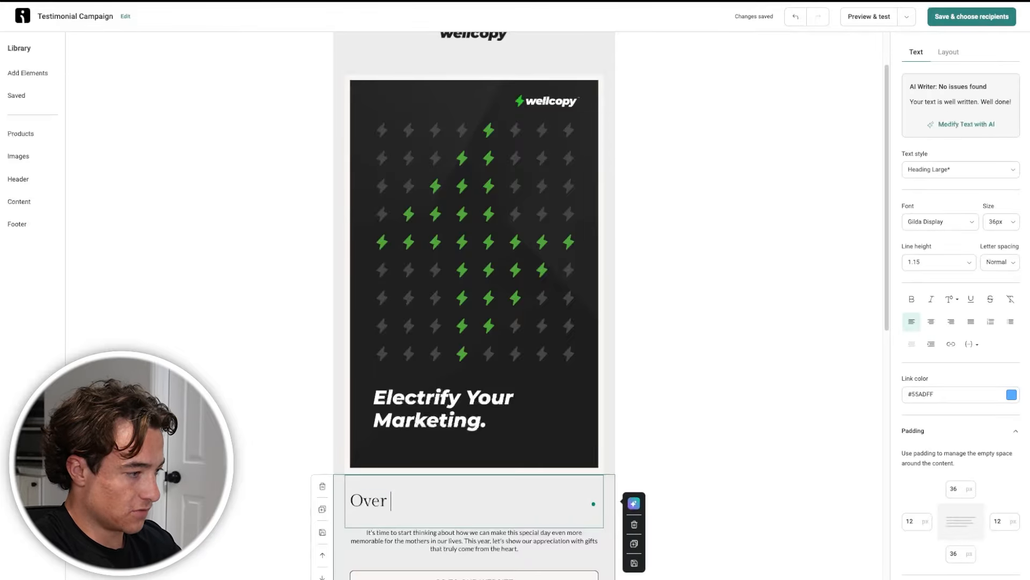
text(200+ Bran)
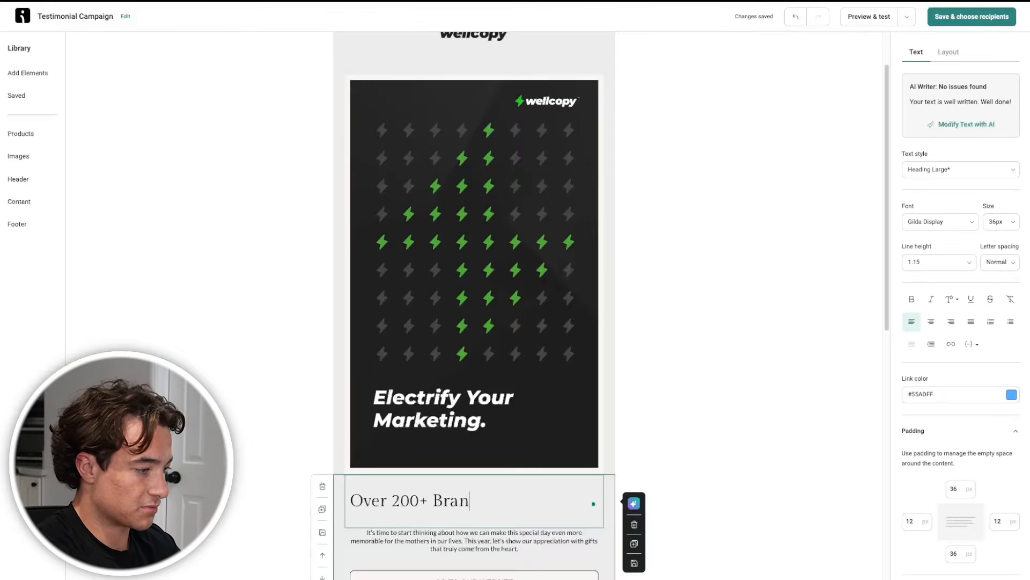
text(ds Served)
Center and bold the "Over 200+ Brands Served" heading and set its font to Montserrat
key(ctrl+a)
click(931, 321)
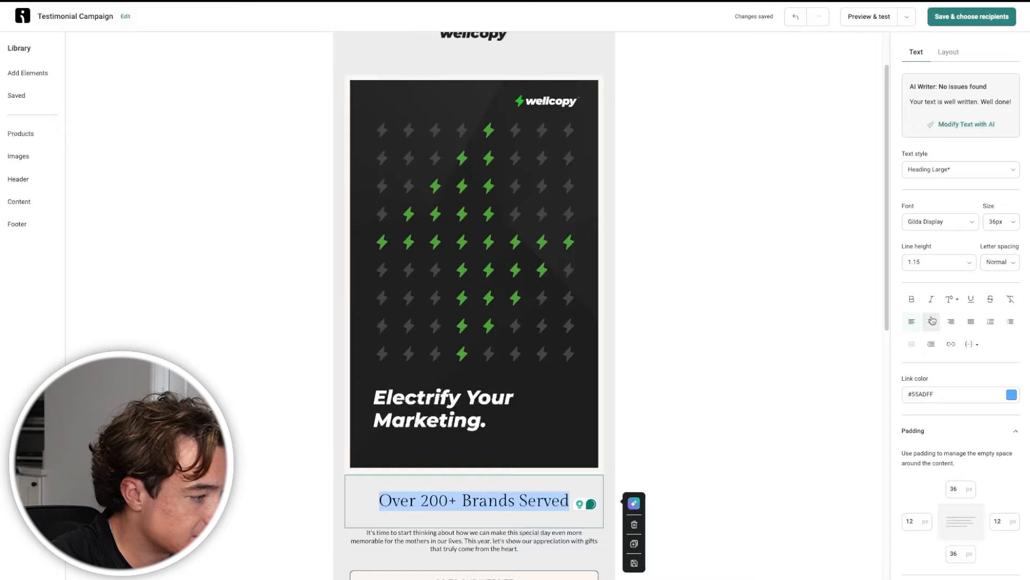
click(912, 299)
click(966, 223)
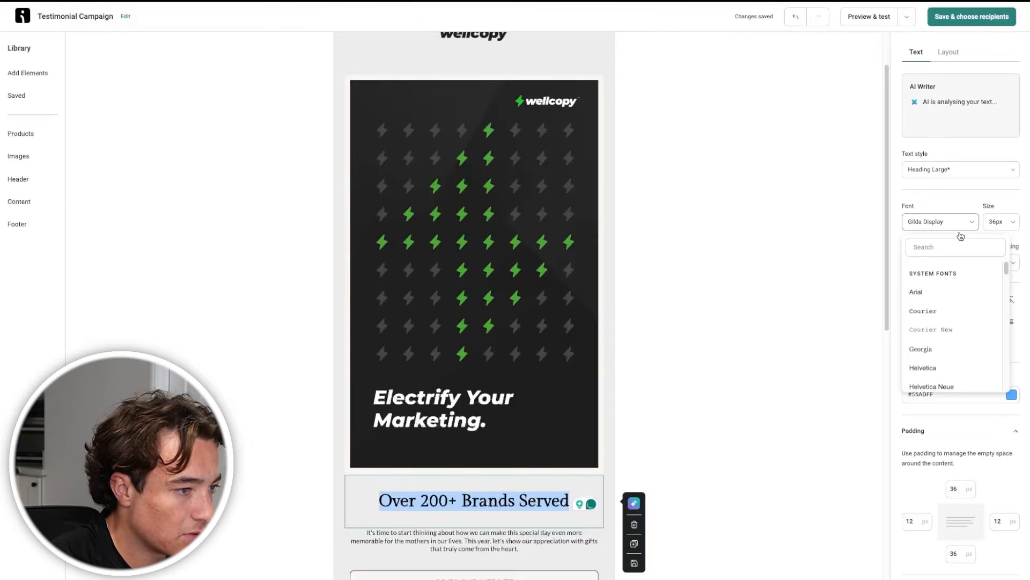
click(955, 249)
text(mont)
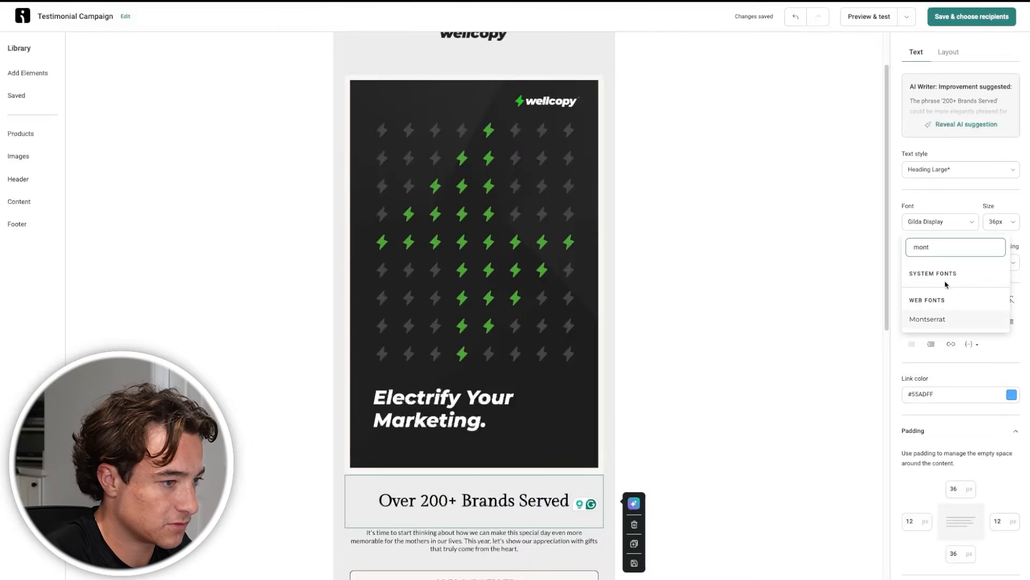
click(928, 319)
click(720, 400)
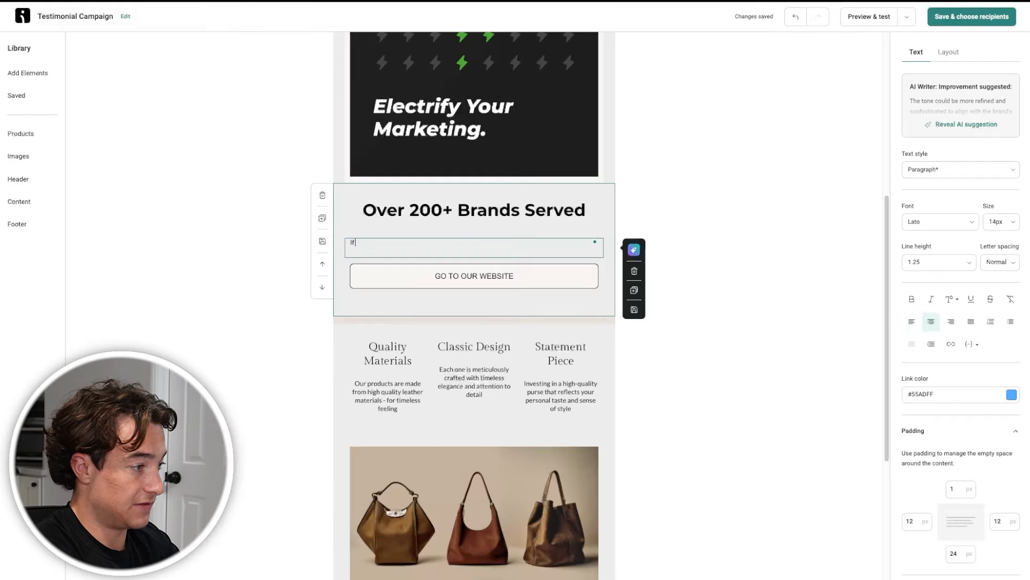
Replace the body paragraph with an email marketing pitch citing $150M generated and 200 7-9 figure brands served, ending with "Book a call below to learn more."
text(you need email marketing done right,)
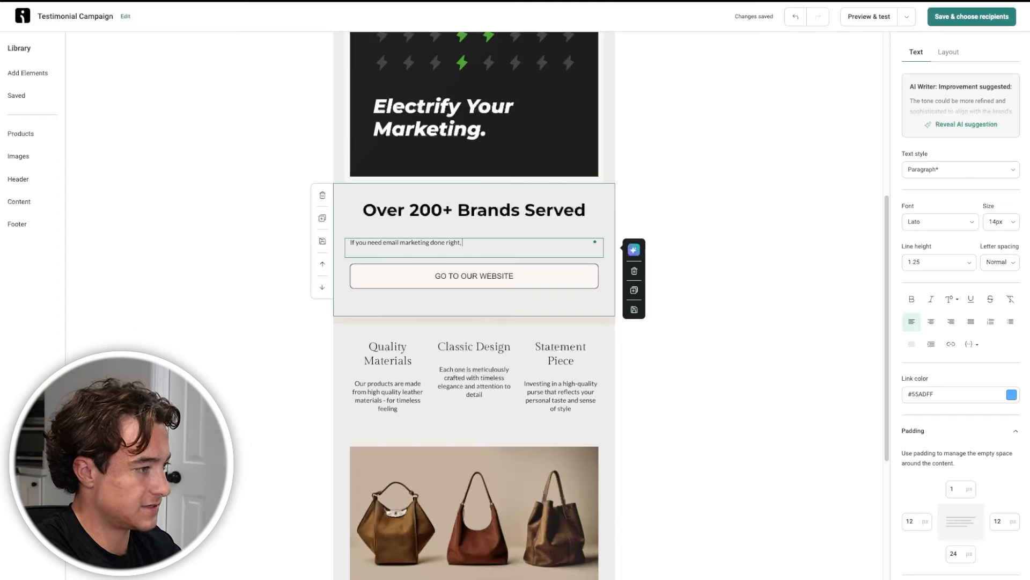
text(.  $150M generated and 200 7-)
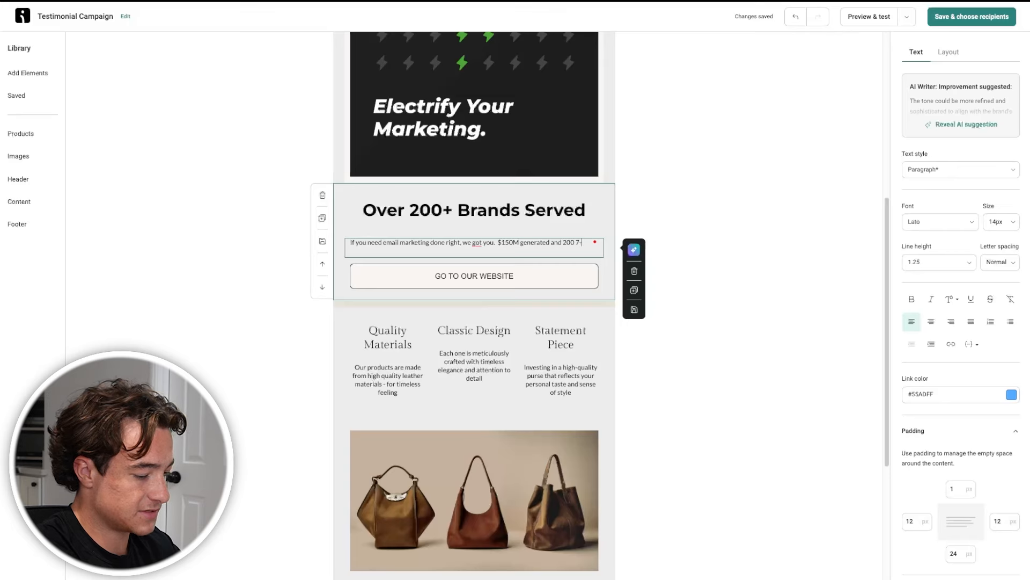
text(gure)
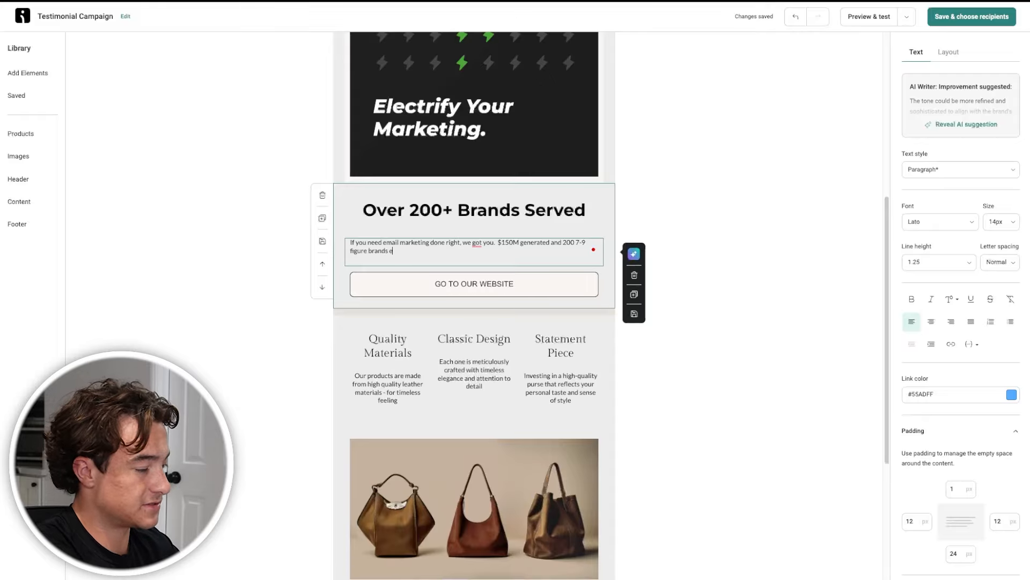
text( brands served later, we kind of know what we)
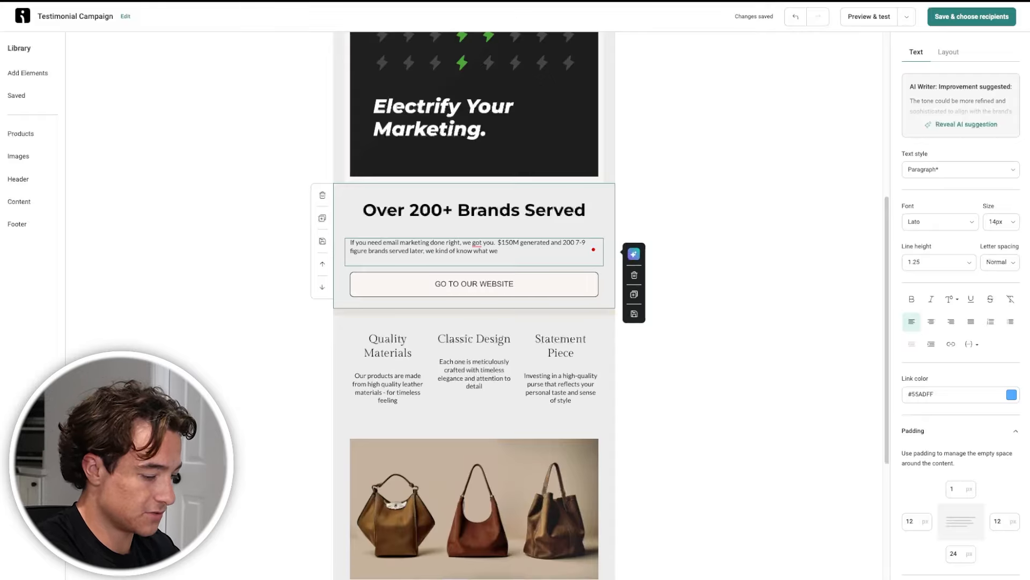
text('re doing.)
key(Return)
key(Return)
text(Book a call below to)
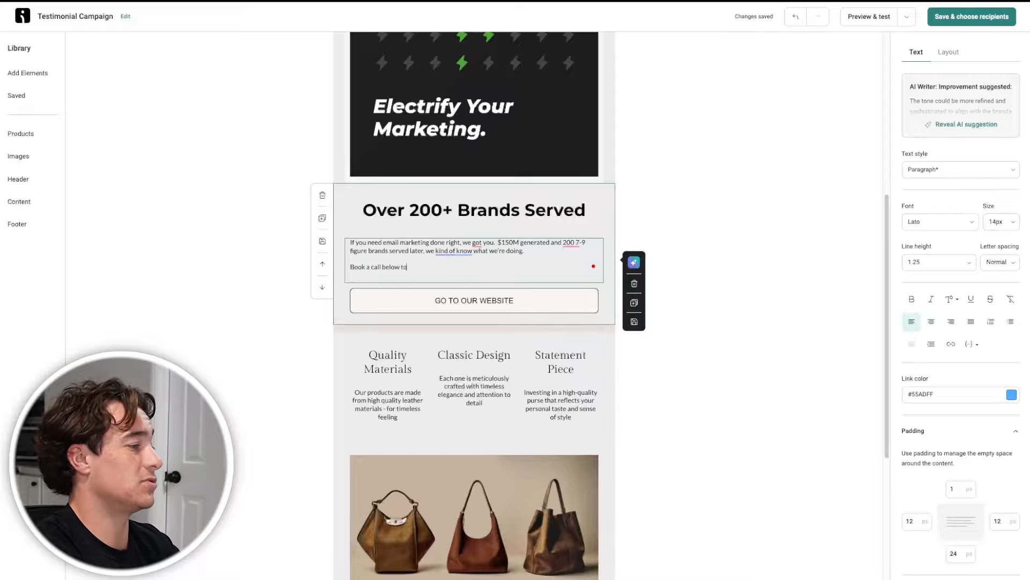
text(.)
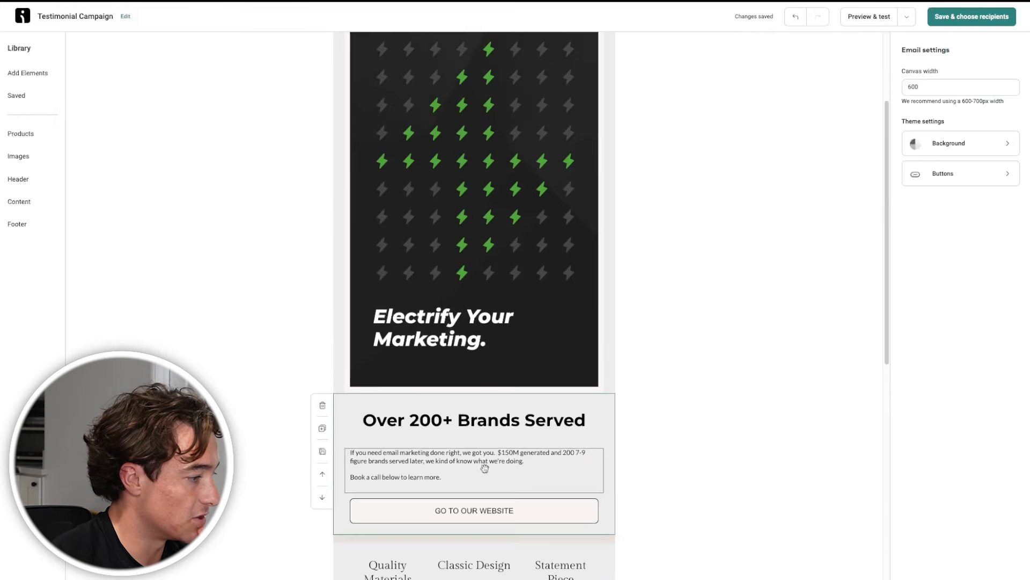
Set the font of the paragraph under the "Over 200+ Brands Served" heading to Montserrat
click(484, 466)
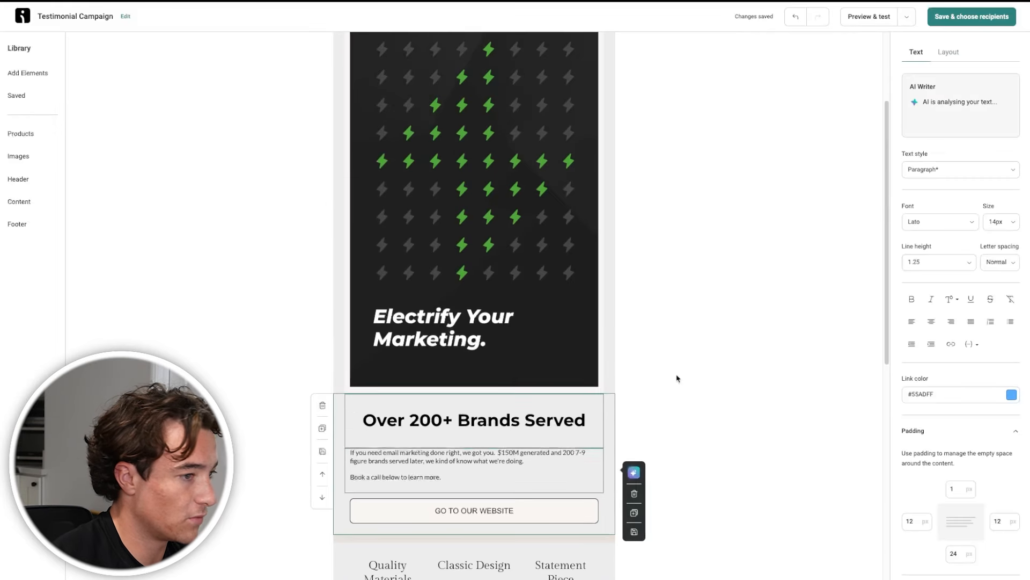
click(939, 224)
click(931, 248)
text(mont)
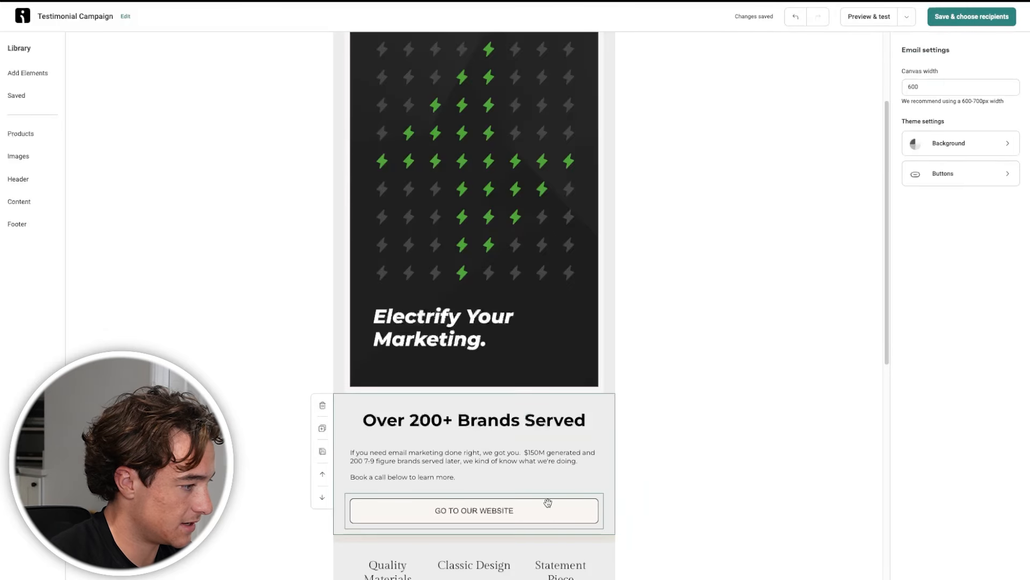
Link the "GO TO OUR WEBSITE" button to the company's Calendly discovery-meeting page
click(548, 502)
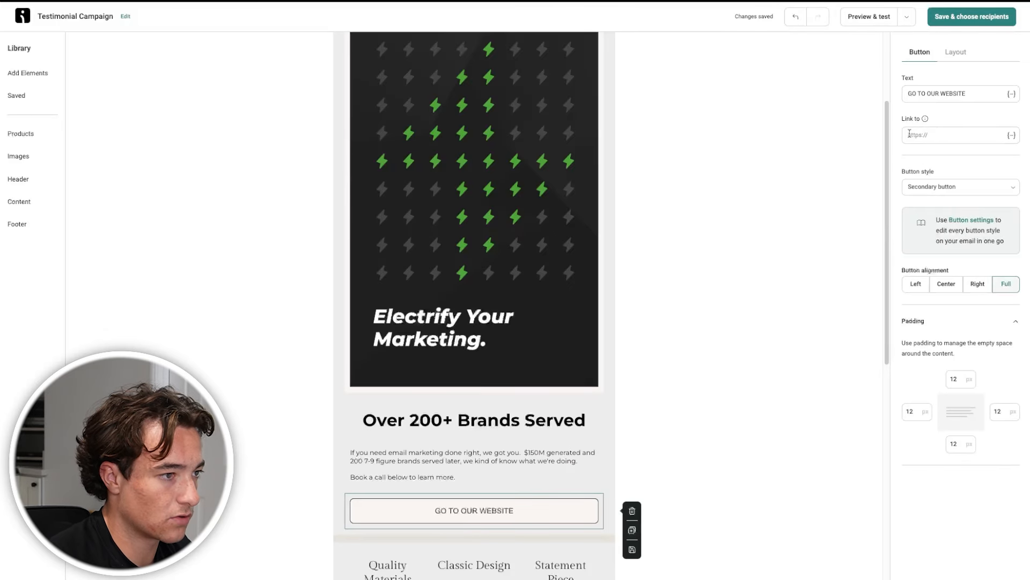
click(927, 134)
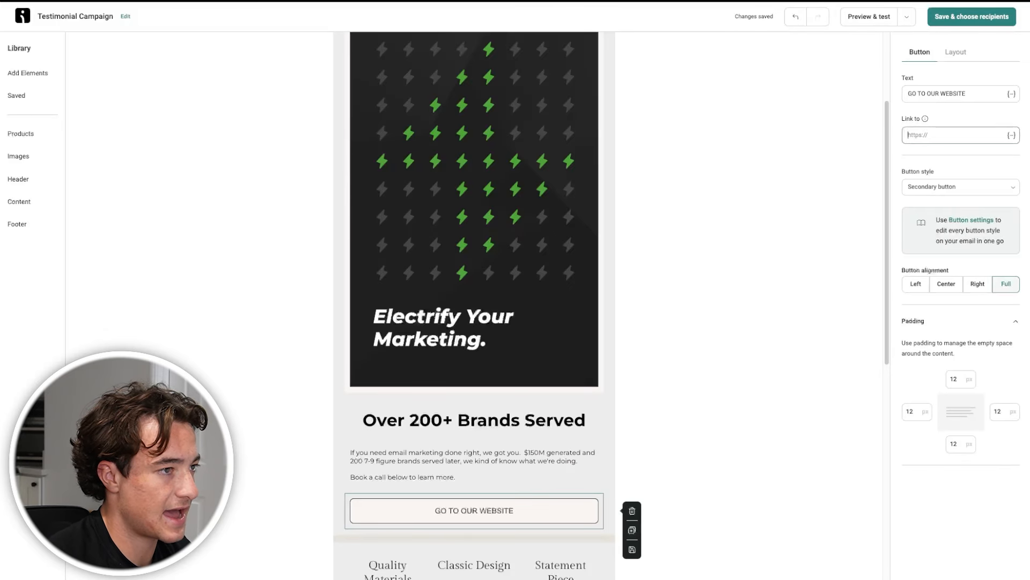
key(super+t)
text(calen)
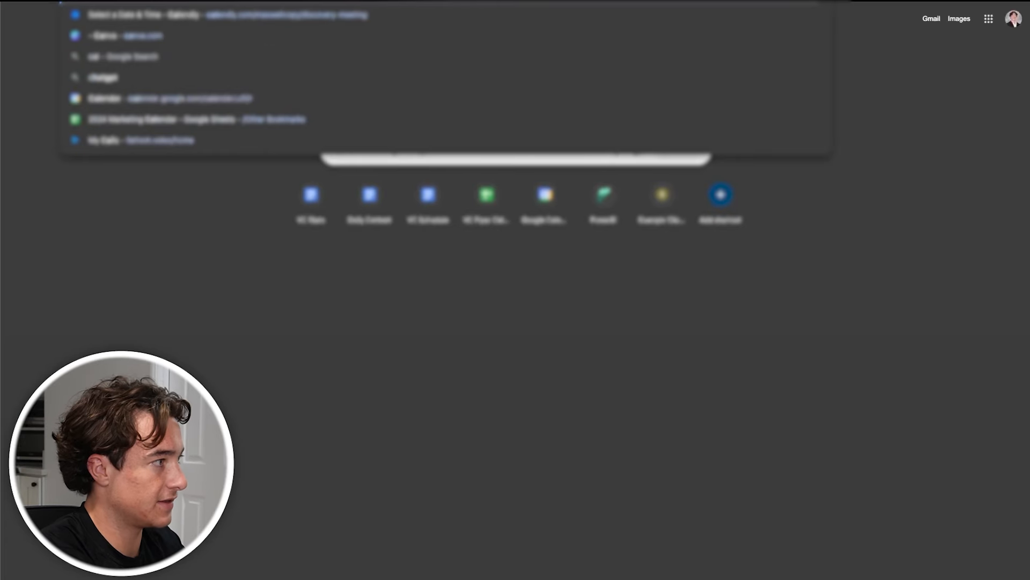
click(355, 7)
click(356, 1)
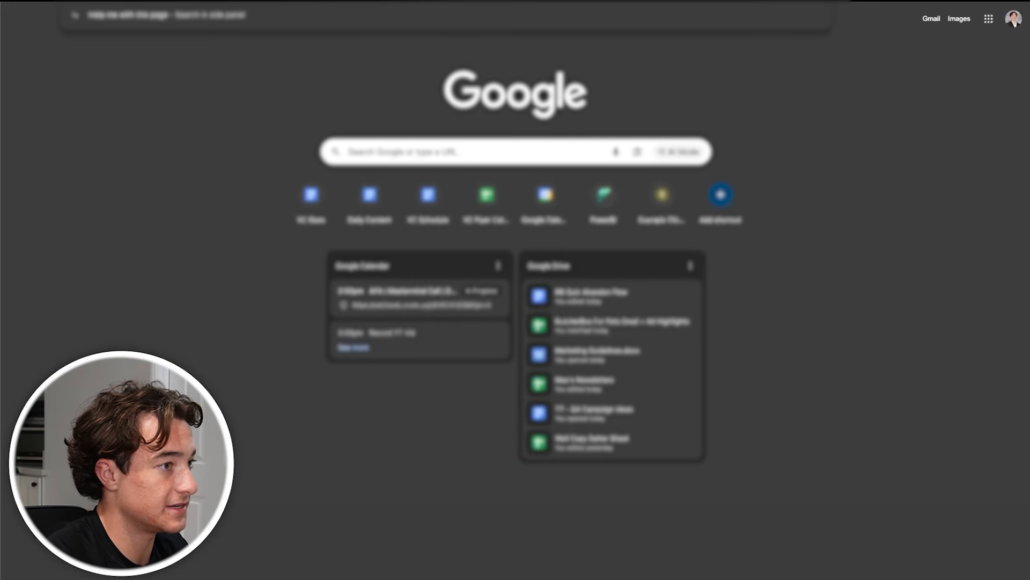
key(super+w)
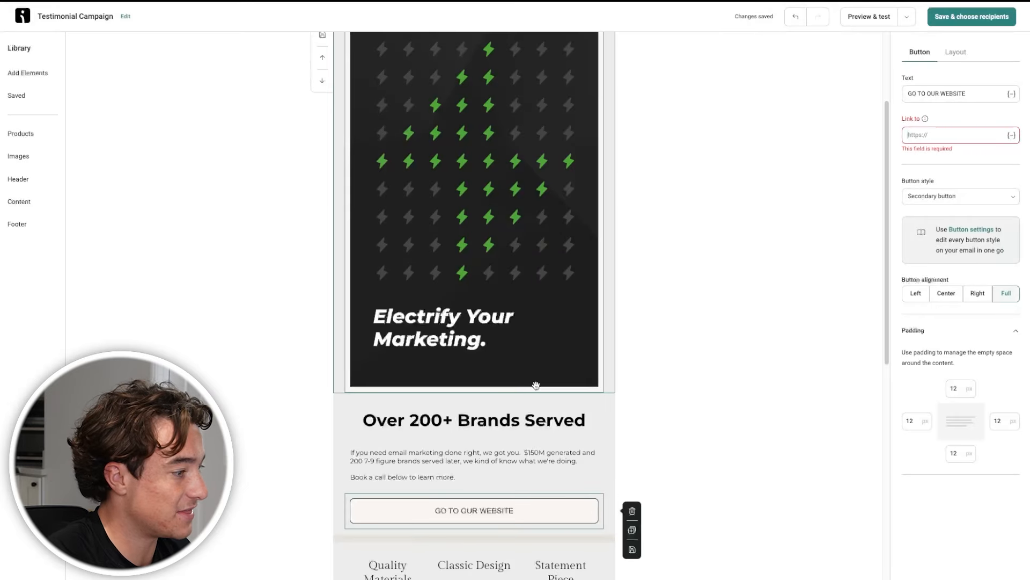
key(super+v)
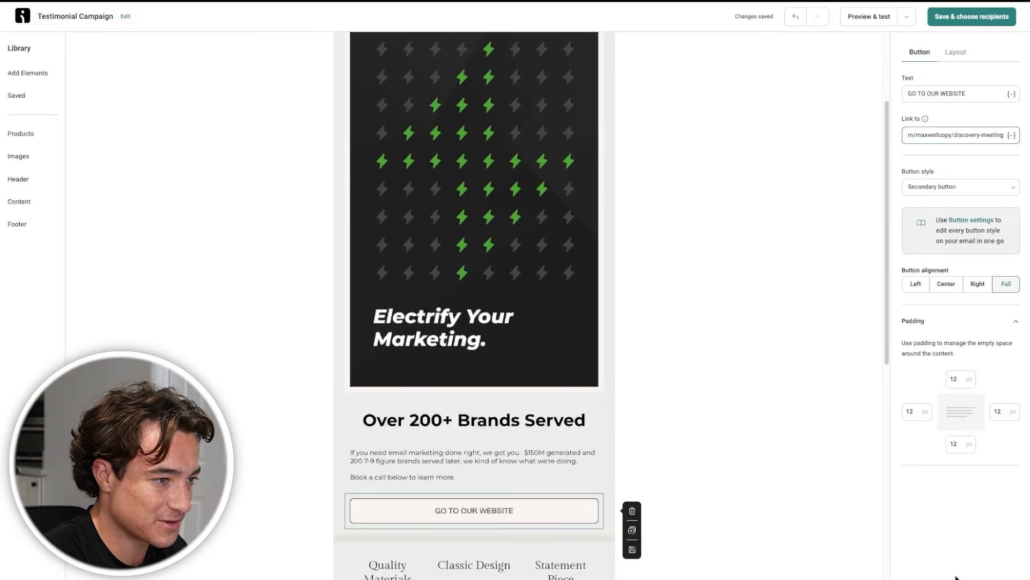
Change the "GO TO OUR WEBSITE" button to the Primary button style and open the email-wide button settings
click(920, 53)
click(945, 187)
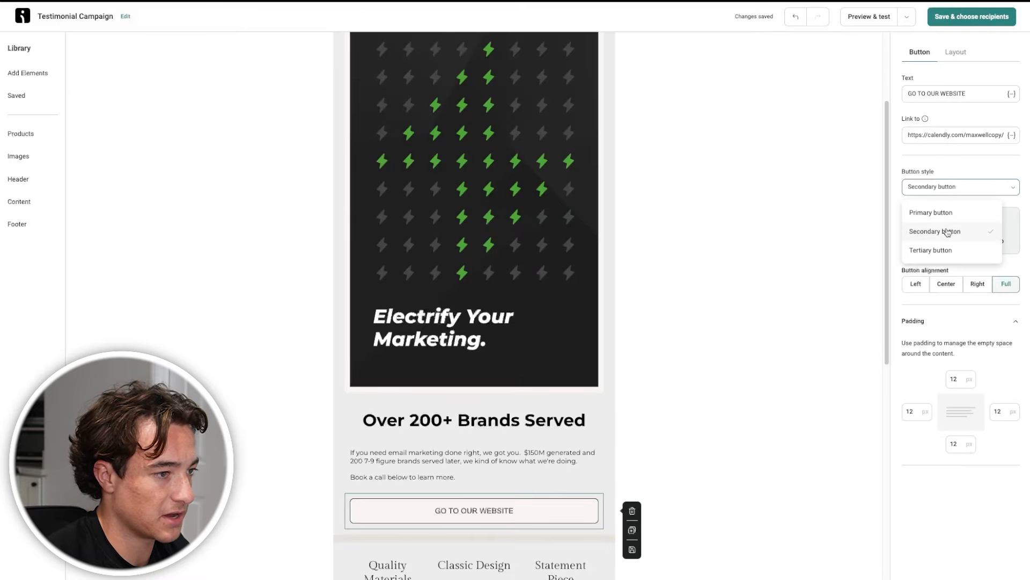
click(941, 212)
scroll(691, 537, up, 3)
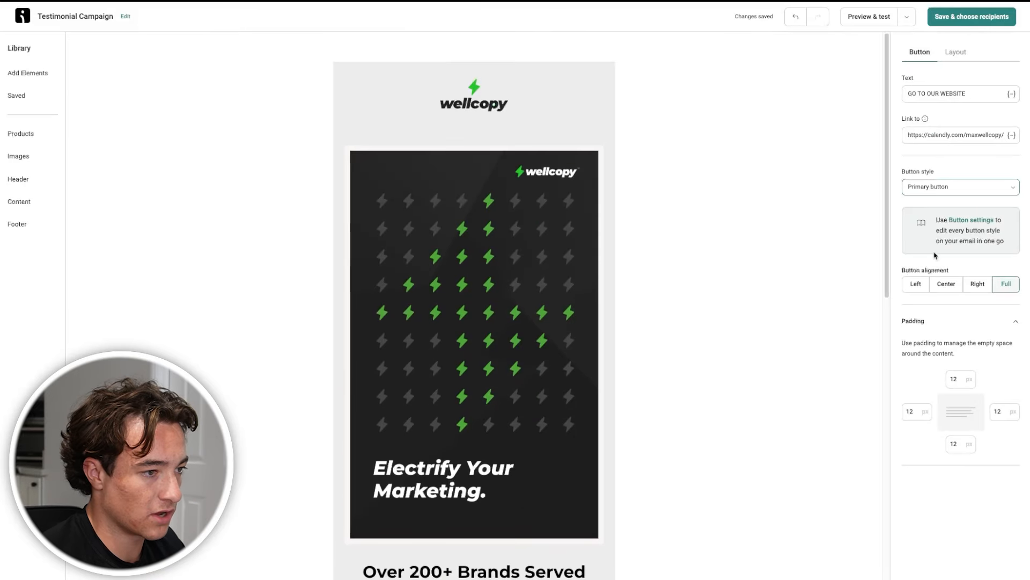
click(984, 220)
click(904, 55)
scroll(635, 147, down, 4)
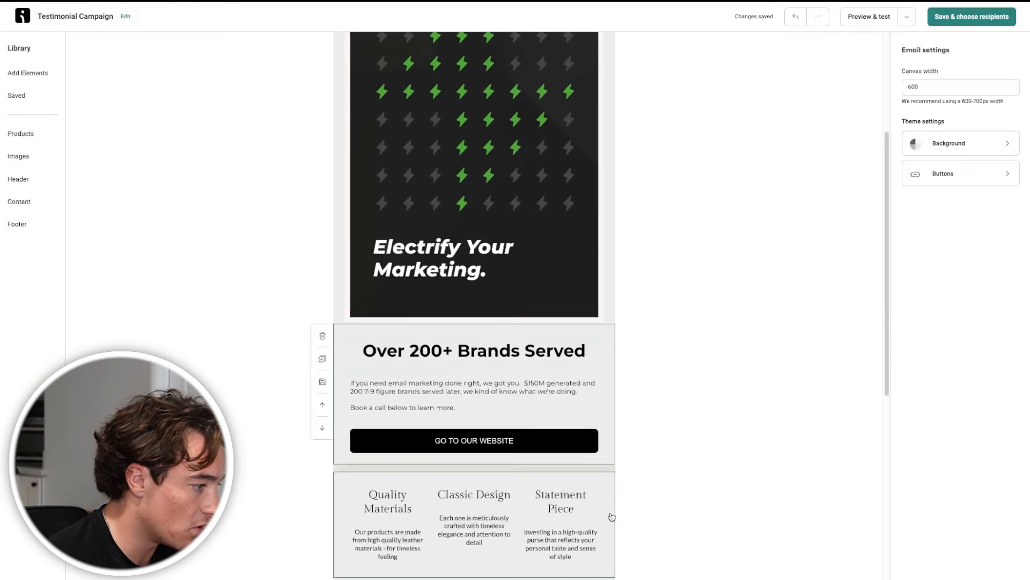
Using the Beis email on Milled as reference, replace the three feature columns with client testimonials from German Car Accessories, Gains In Bulk and Market Day Local
scroll(727, 429, up, 4)
scroll(710, 509, down, 5)
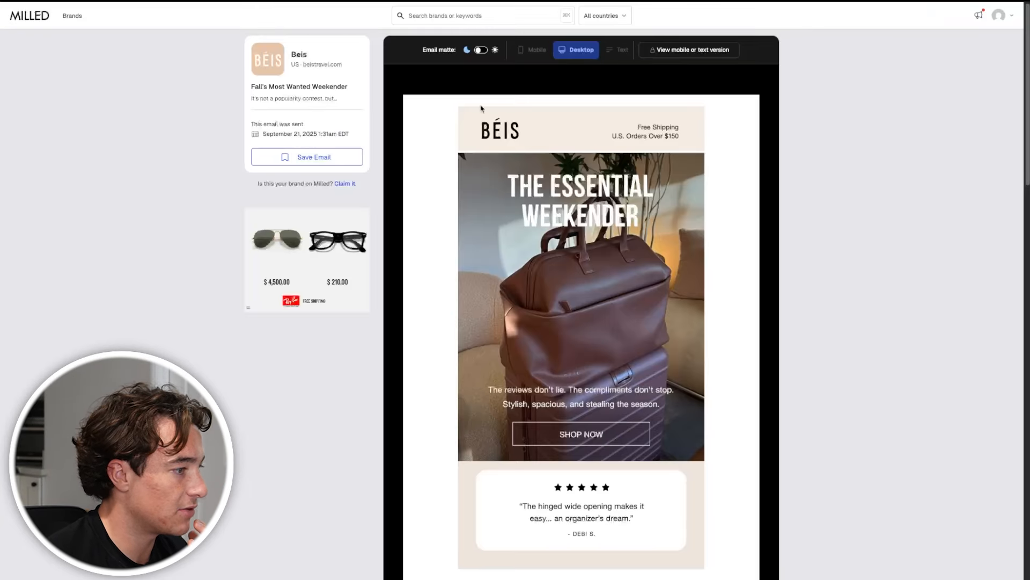
scroll(472, 92, down, 2)
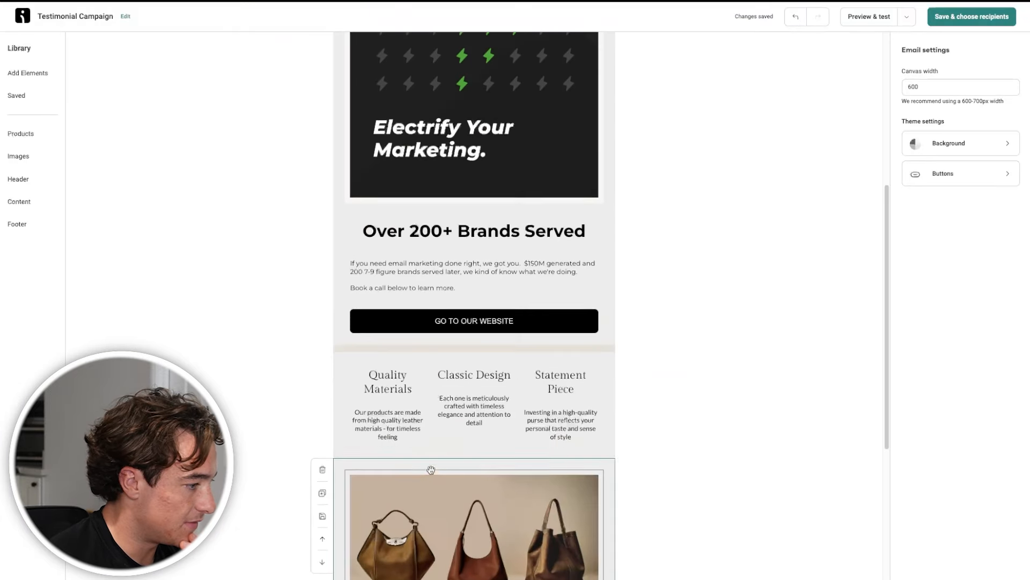
scroll(424, 418, down, 2)
scroll(410, 376, up, 2)
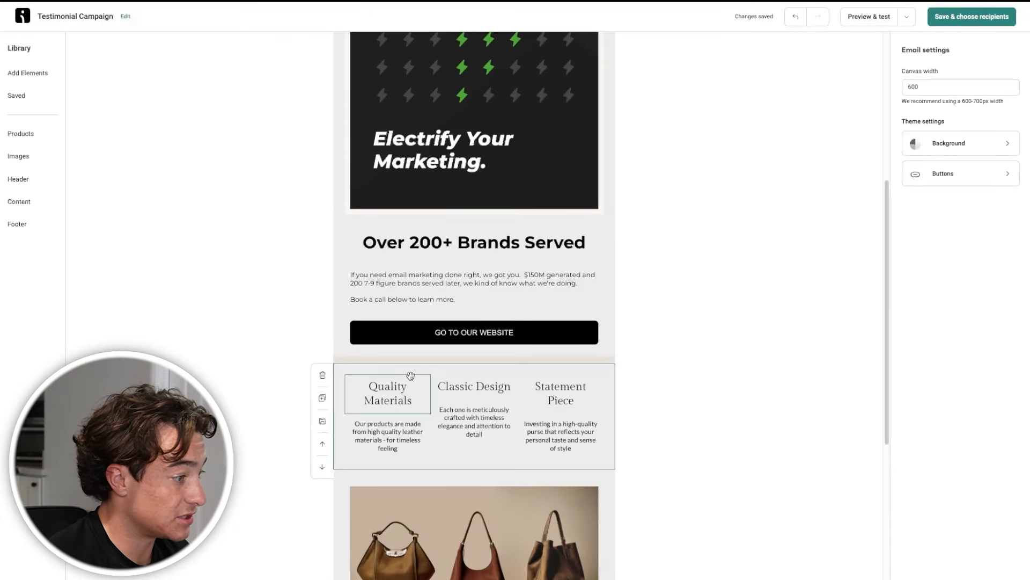
click(411, 376)
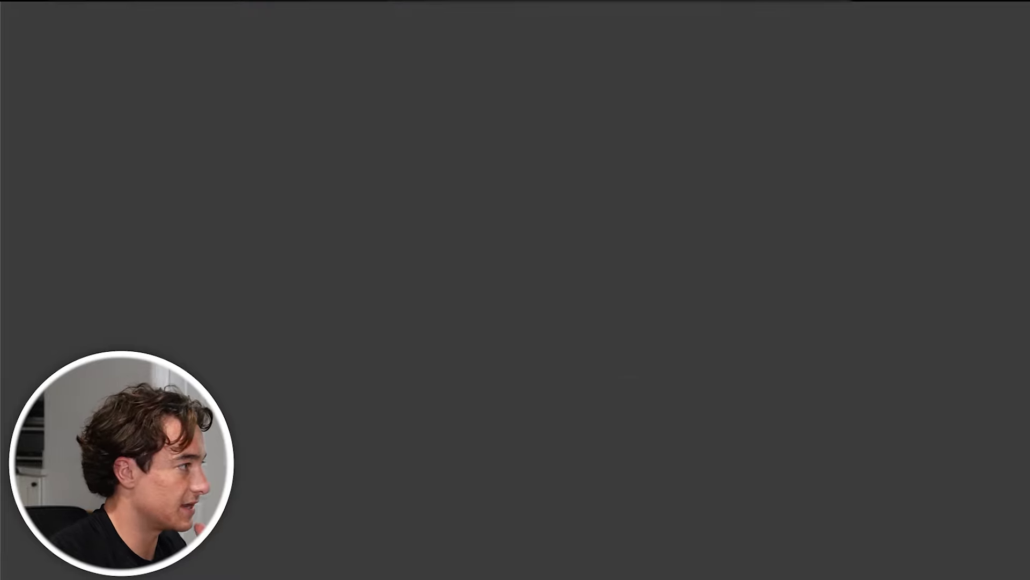
scroll(634, 446, down, 10)
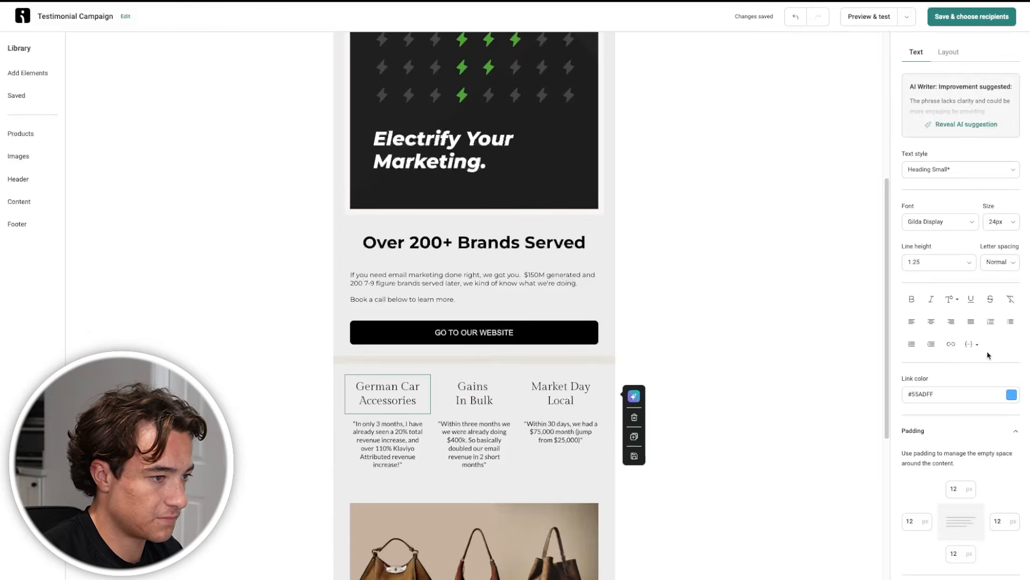
Set the font of the three testimonial headings and quotes to Montserrat
click(935, 228)
click(928, 247)
text(monts)
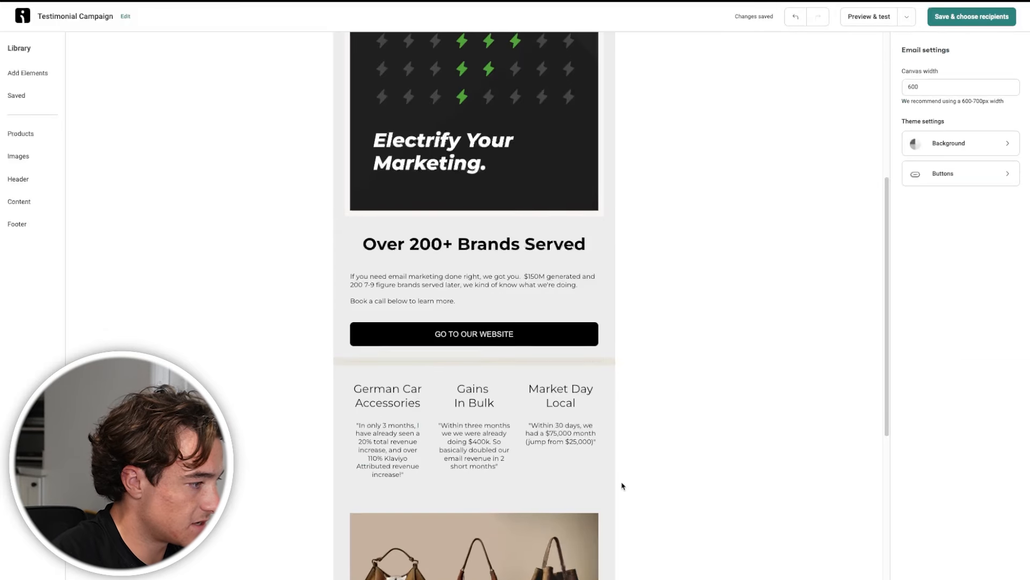
Delete the beige strip between the "GO TO OUR WEBSITE" button and the testimonial columns
scroll(623, 480, up, 1)
click(539, 383)
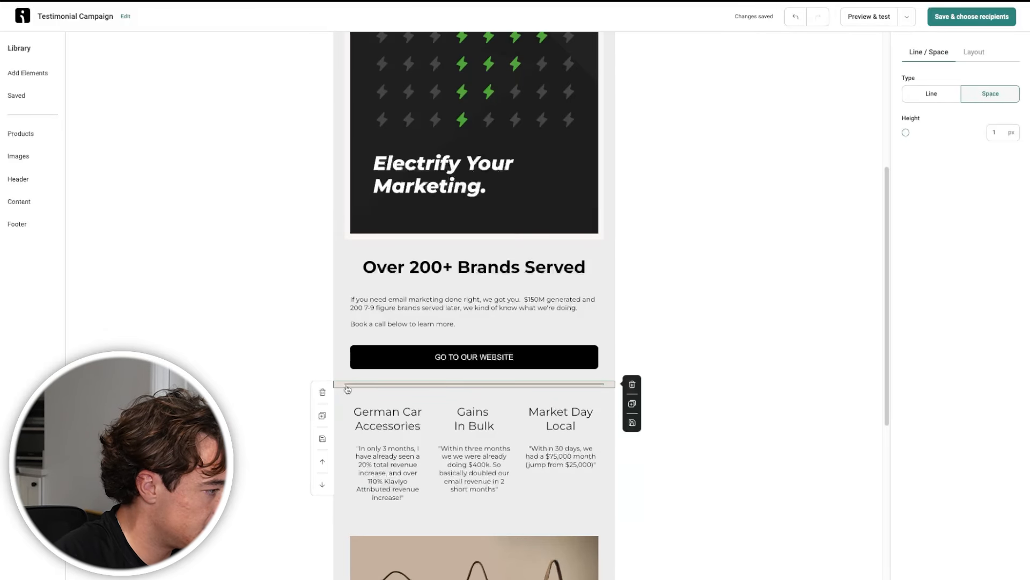
click(342, 391)
click(323, 398)
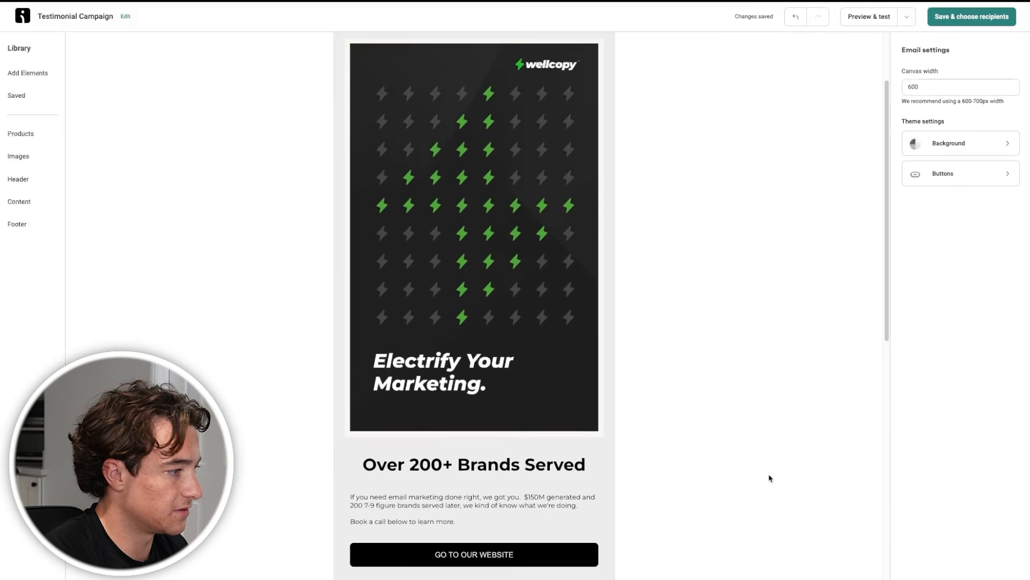
scroll(770, 478, down, 10)
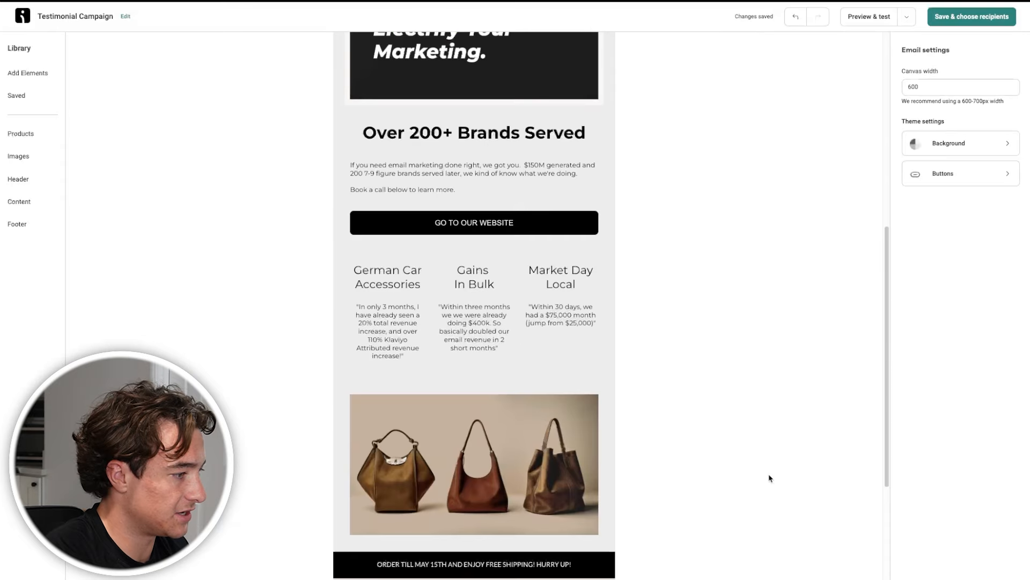
Replace the handbag photo below the testimonial columns with the wellcopy image showing three email designs
scroll(770, 478, up, 7)
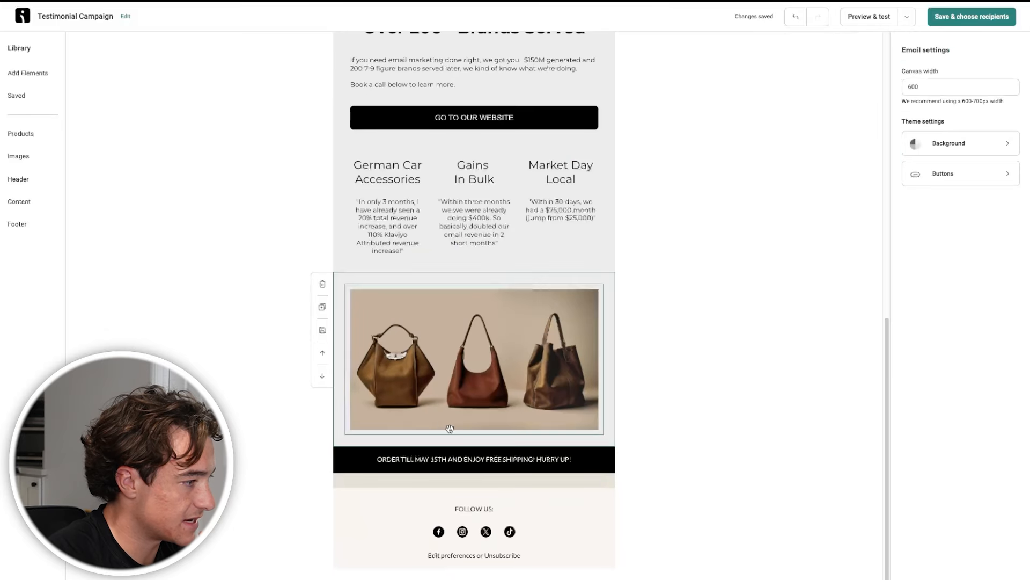
scroll(450, 432, up, 3)
click(451, 432)
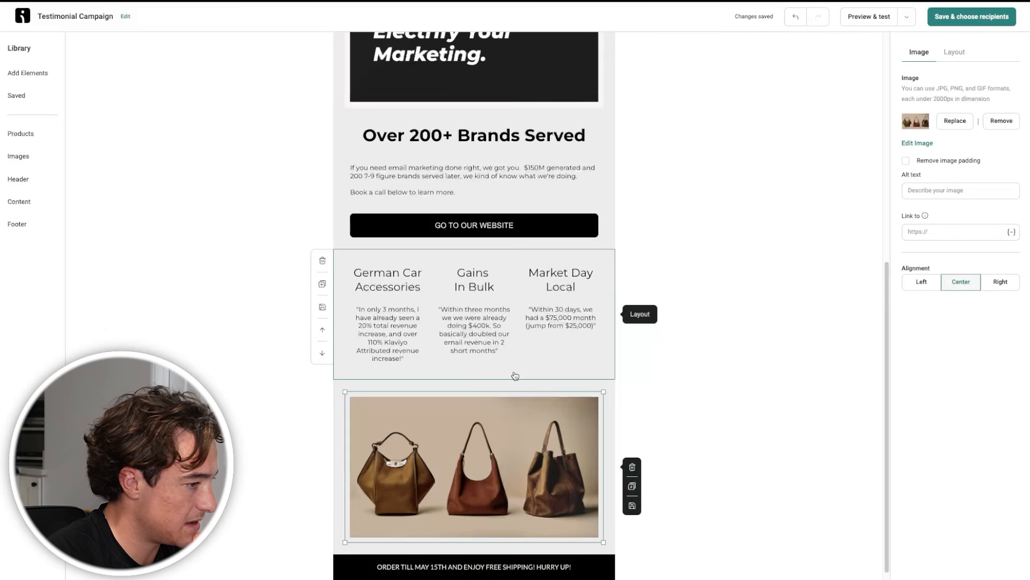
click(963, 125)
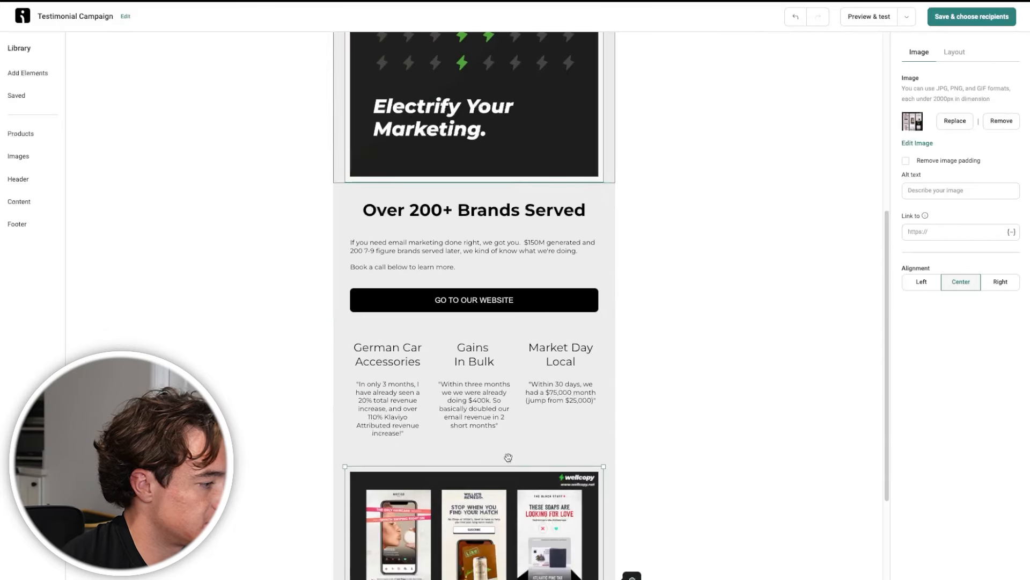
scroll(697, 349, down, 3)
click(750, 366)
scroll(492, 398, up, 2)
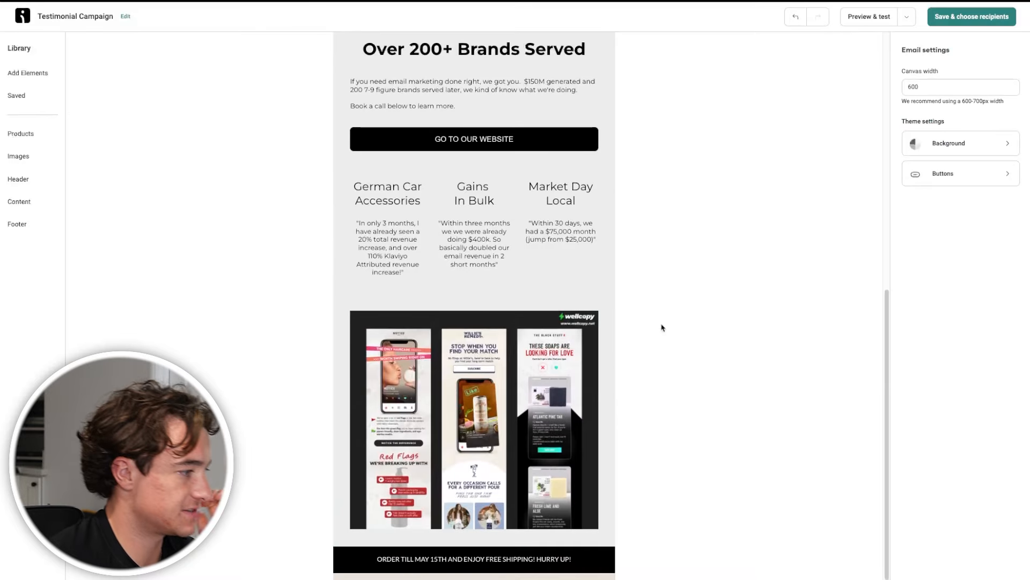
Delete the "ORDER TILL MAY 15TH" free shipping banner and the beige strip beneath it
scroll(530, 476, up, 2)
scroll(526, 475, down, 4)
click(385, 455)
click(323, 460)
click(340, 483)
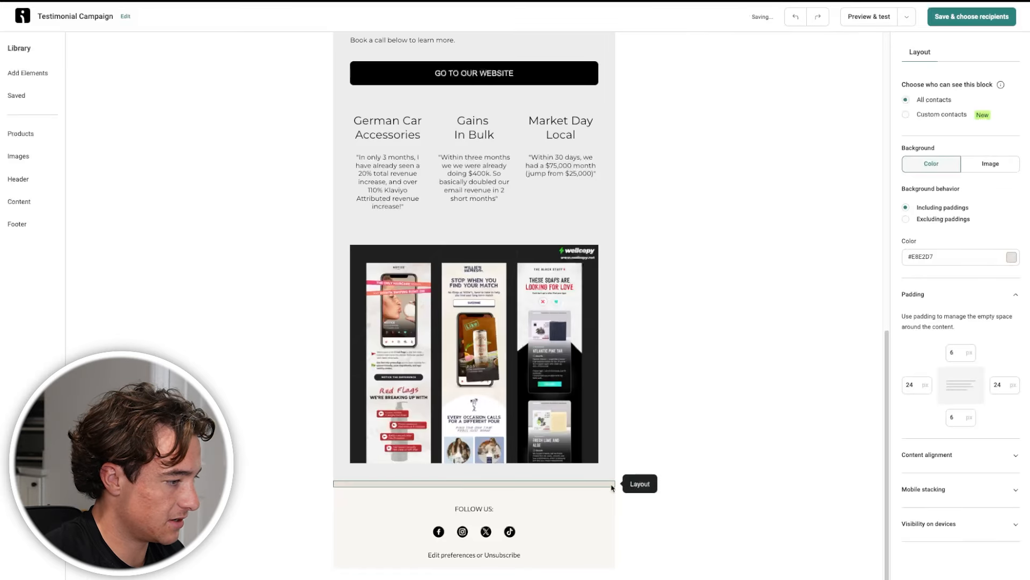
click(660, 447)
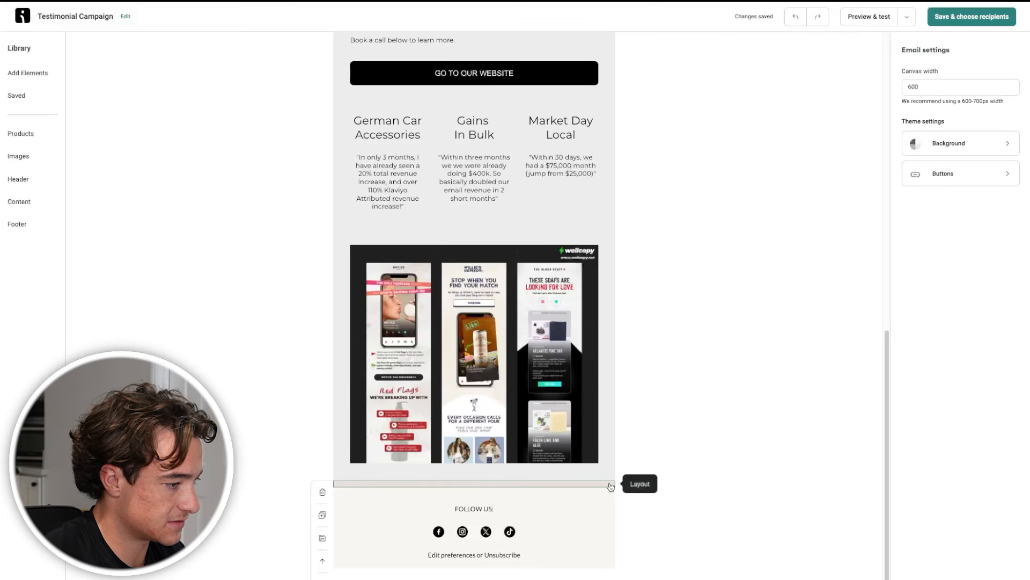
click(611, 483)
click(322, 492)
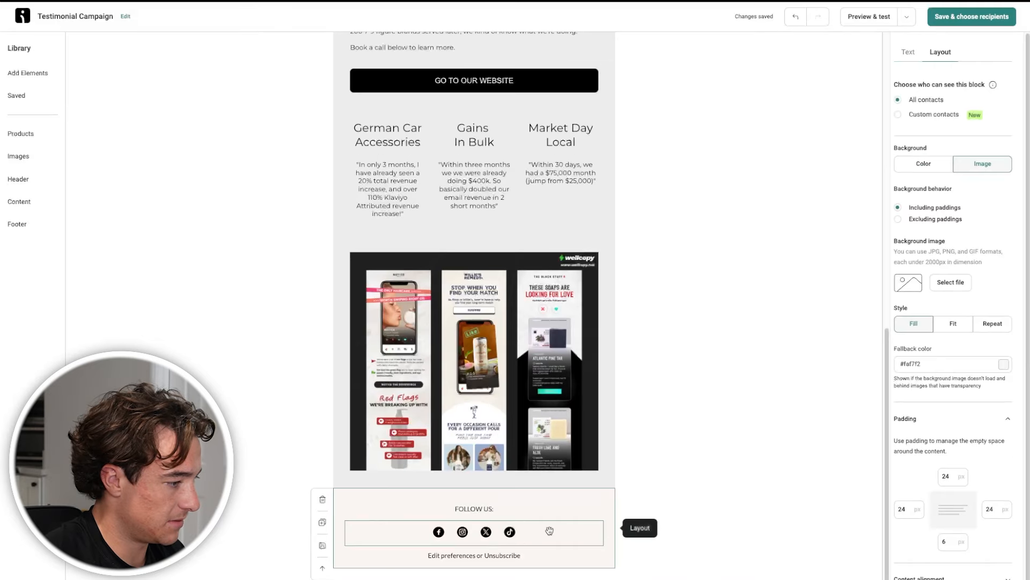
Delete the social icons and the "FOLLOW US:" text from the footer, and open the footer's fallback color palette
click(548, 533)
click(632, 533)
click(590, 529)
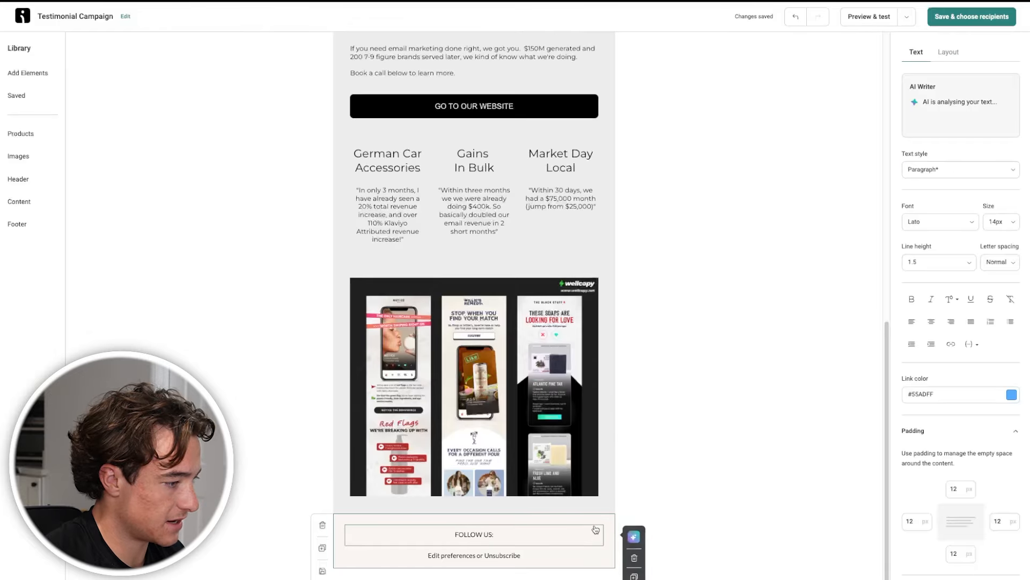
click(635, 558)
click(601, 549)
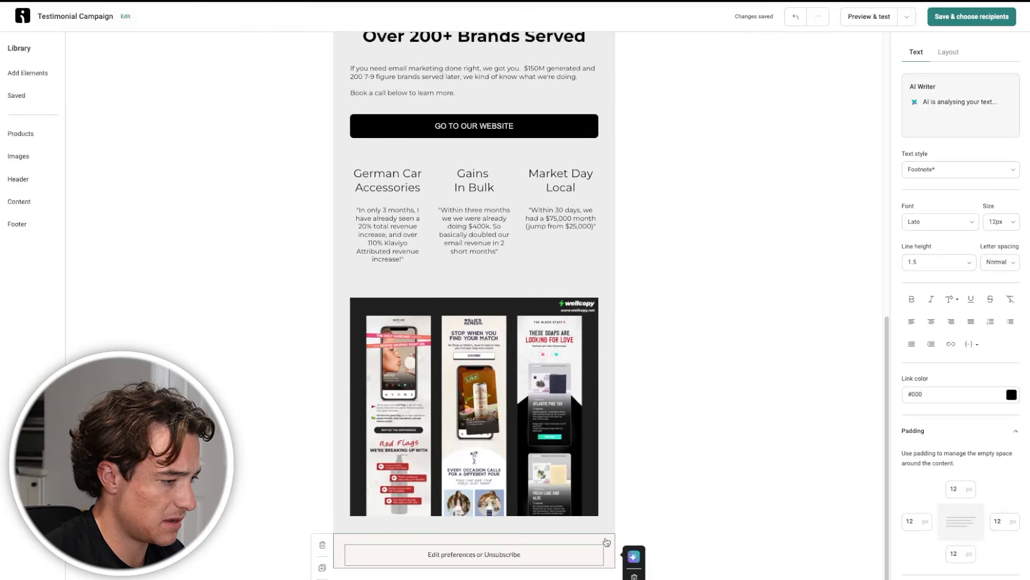
click(608, 541)
click(1004, 357)
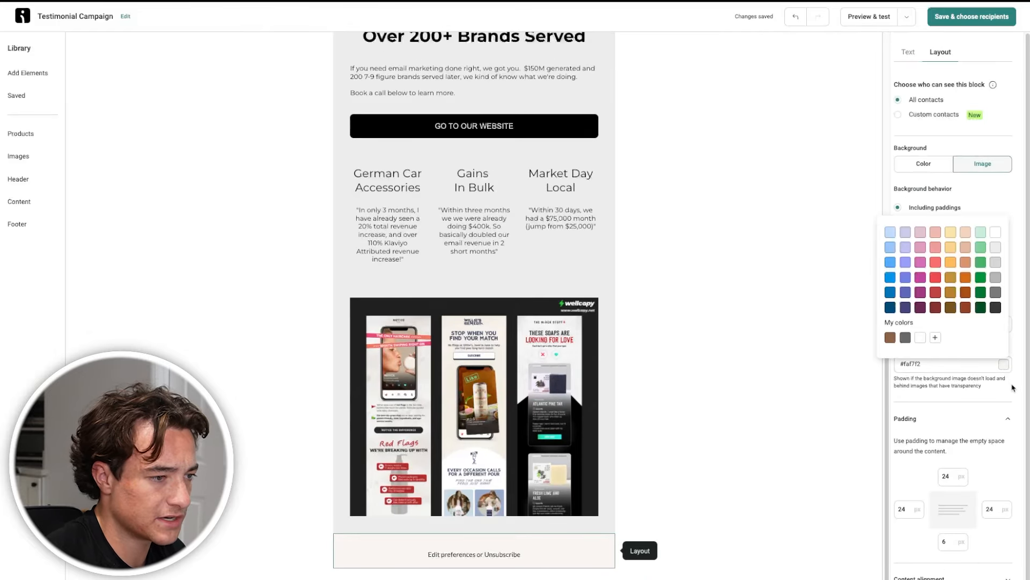
click(729, 517)
Review the whole Testimonial Campaign email, from the wellcopy header and hero image down to the email designs image
scroll(730, 517, up, 3)
scroll(730, 517, up, 5)
scroll(730, 517, down, 8)
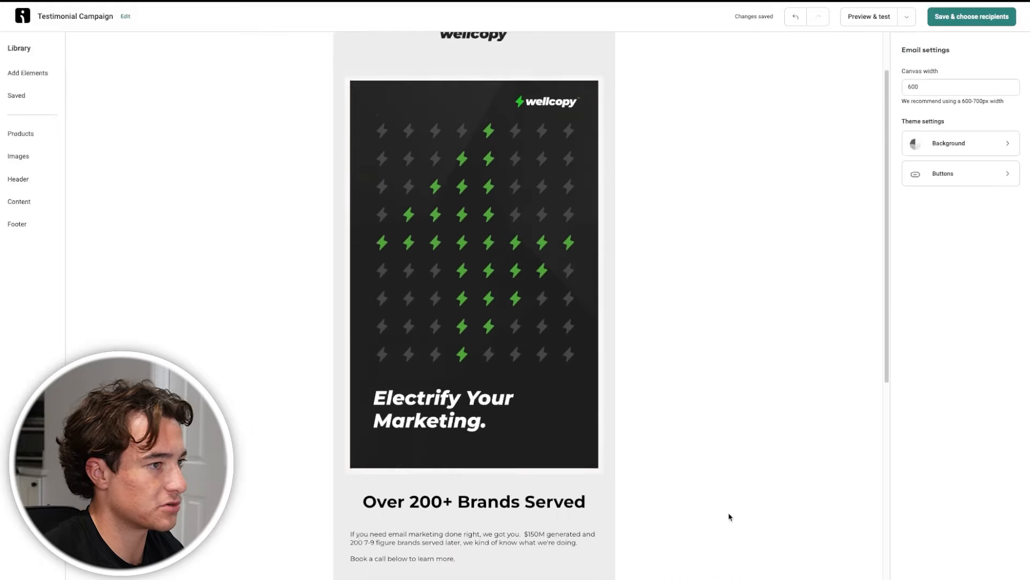
scroll(729, 517, up, 8)
click(533, 260)
scroll(640, 524, down, 9)
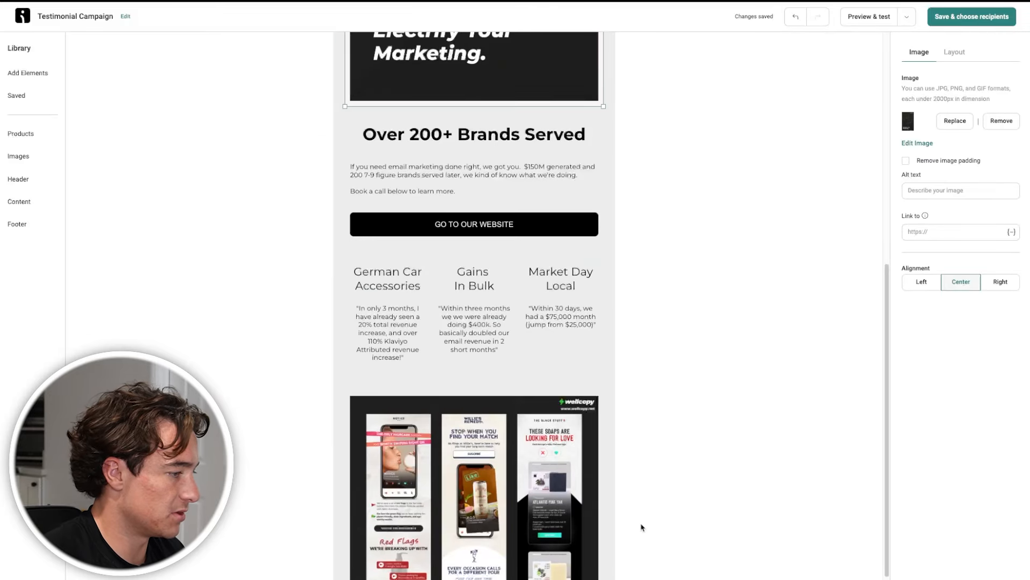
scroll(641, 526, up, 8)
click(669, 517)
scroll(669, 517, up, 2)
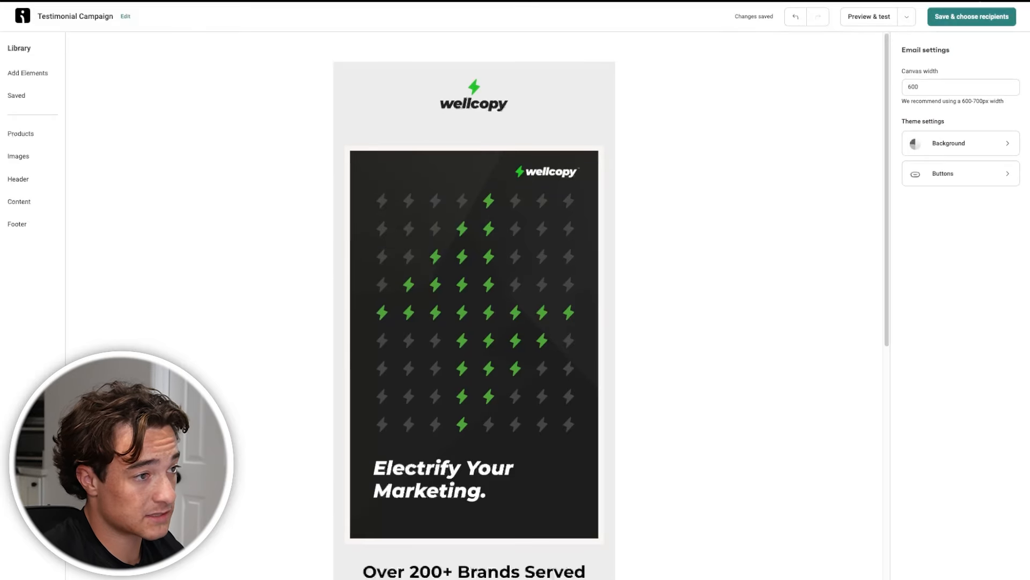
Save the email, choose the 60 Day Engaged Email Subscribers segment as recipients, and exit at the review stage without sending
click(975, 19)
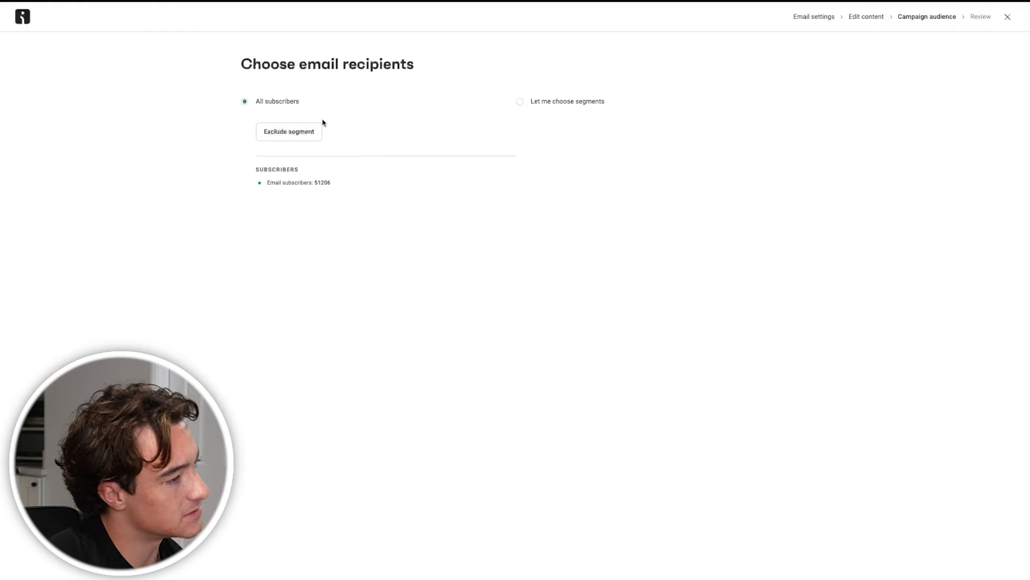
click(519, 103)
click(554, 138)
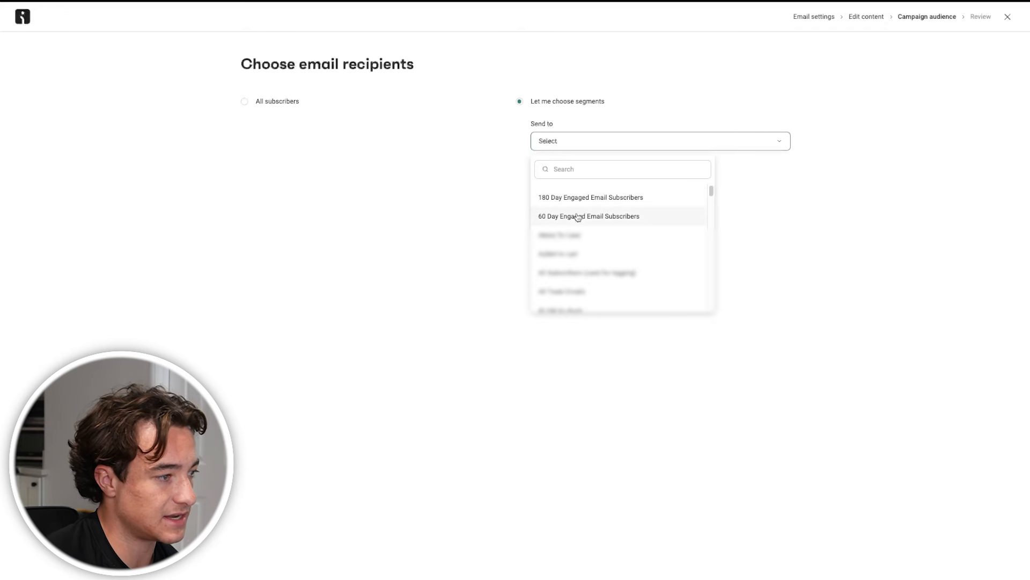
scroll(578, 217, down, 3)
scroll(578, 216, up, 3)
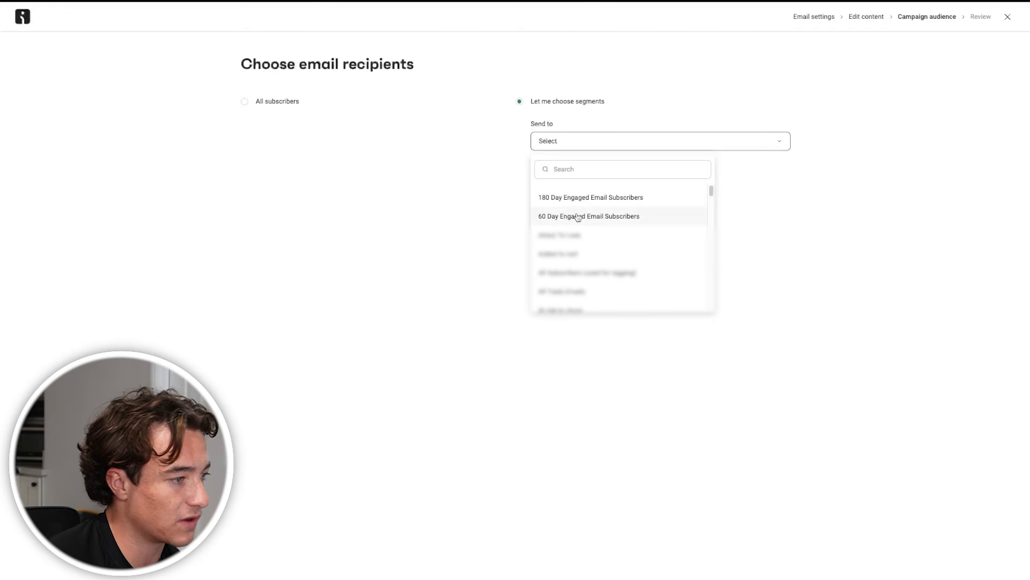
click(608, 215)
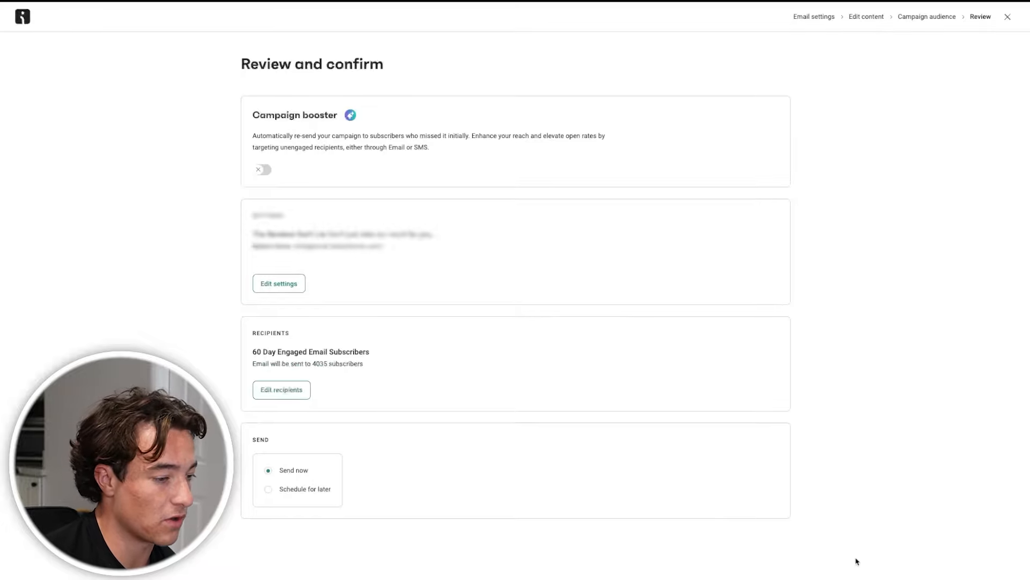
click(1008, 17)
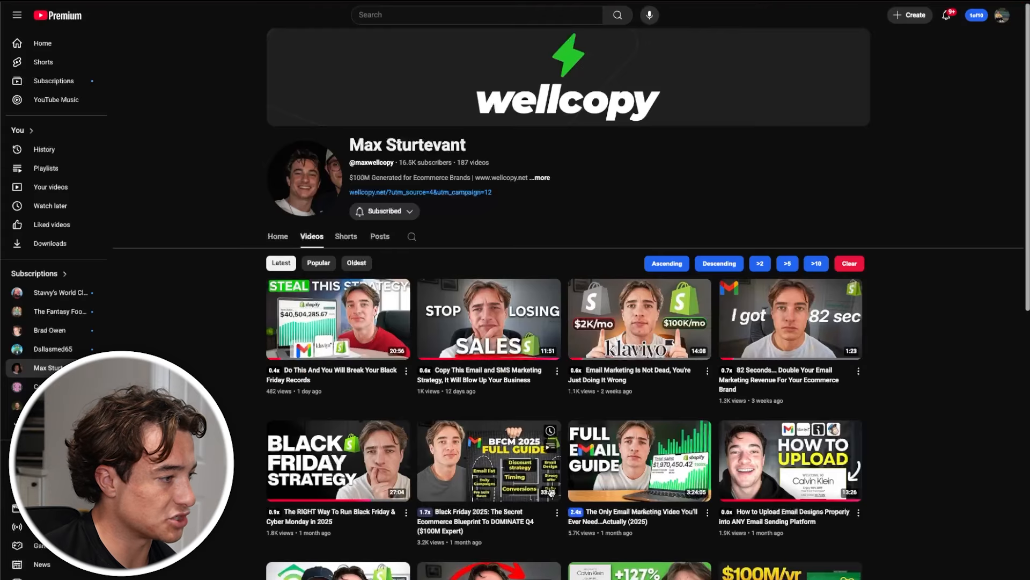
Switch to the wellcopy YouTube channel and browse its list of email marketing videos
scroll(946, 434, down, 4)
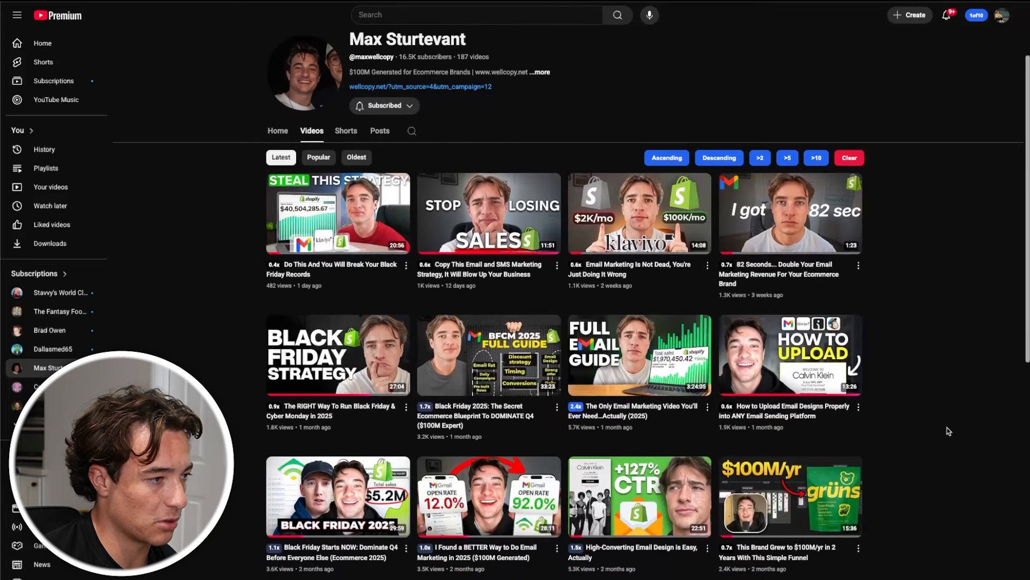
scroll(945, 433, down, 1)
scroll(956, 428, down, 2)
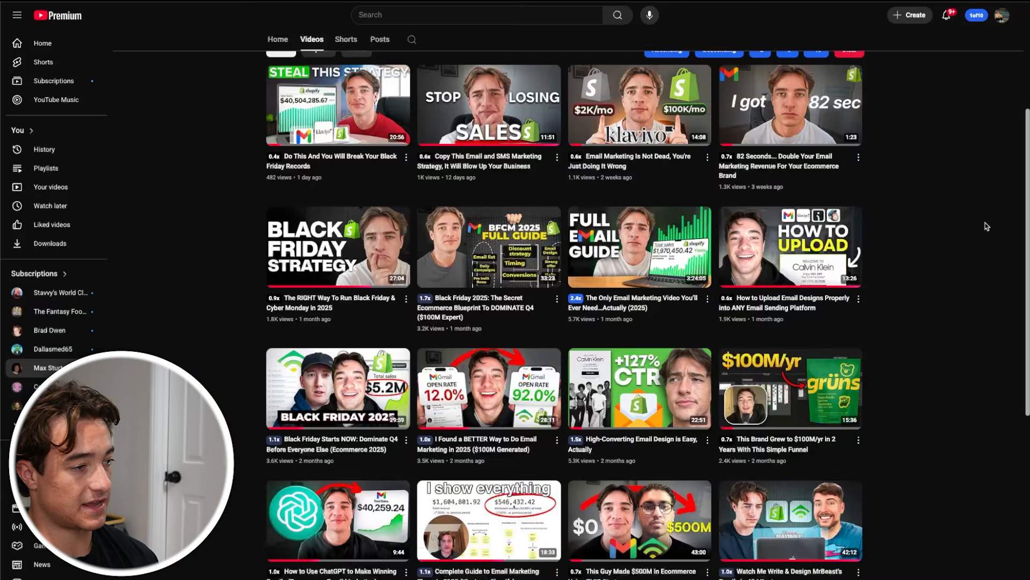
scroll(894, 421, down, 1)
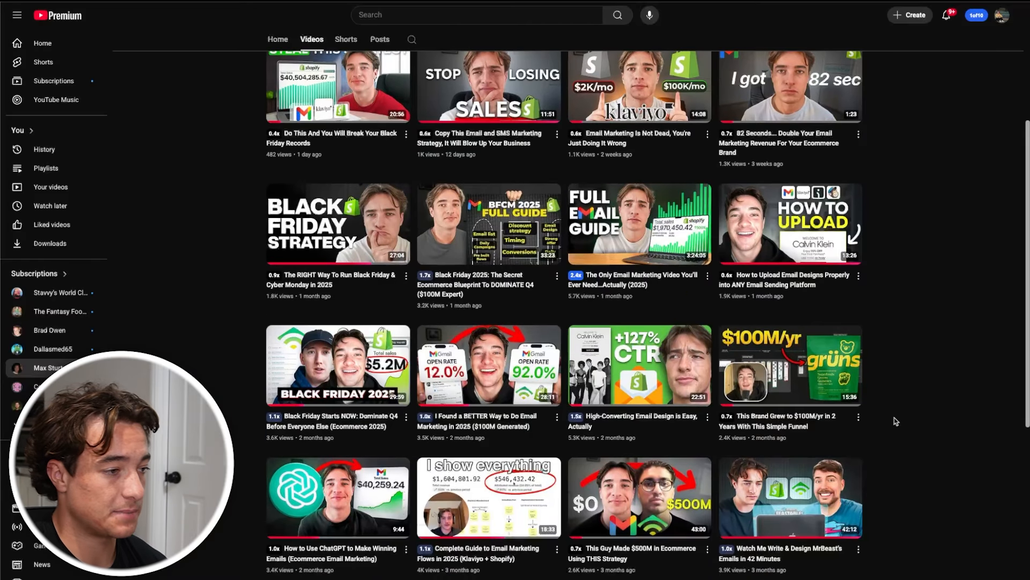
scroll(895, 421, down, 1)
mouse_move(629, 382)
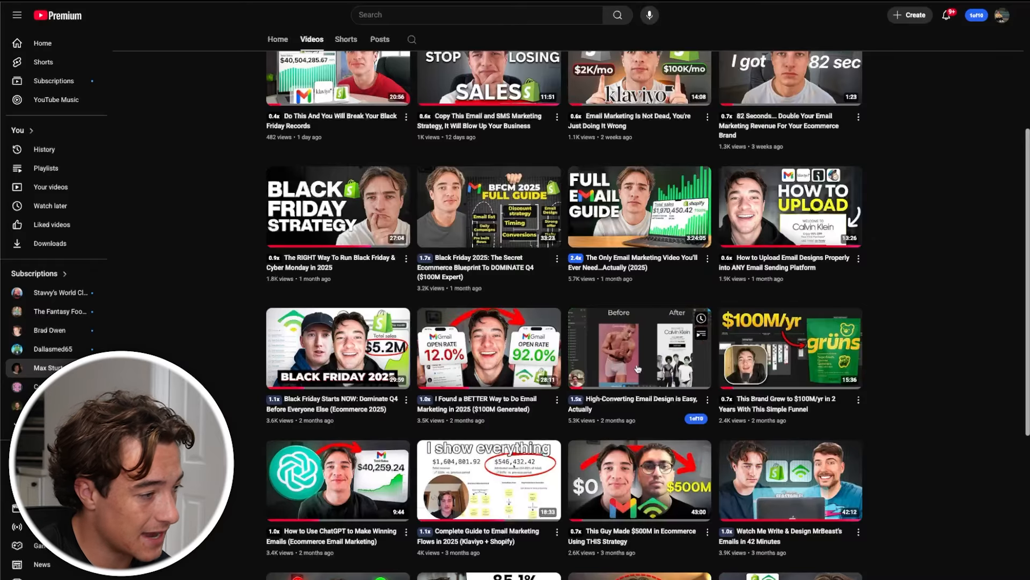
scroll(895, 485, down, 3)
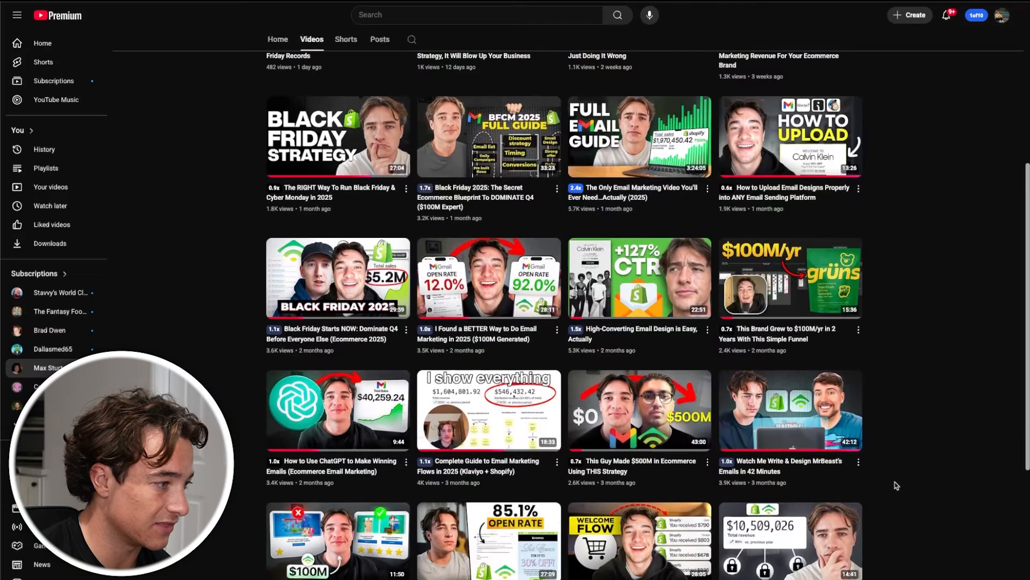
scroll(895, 485, down, 2)
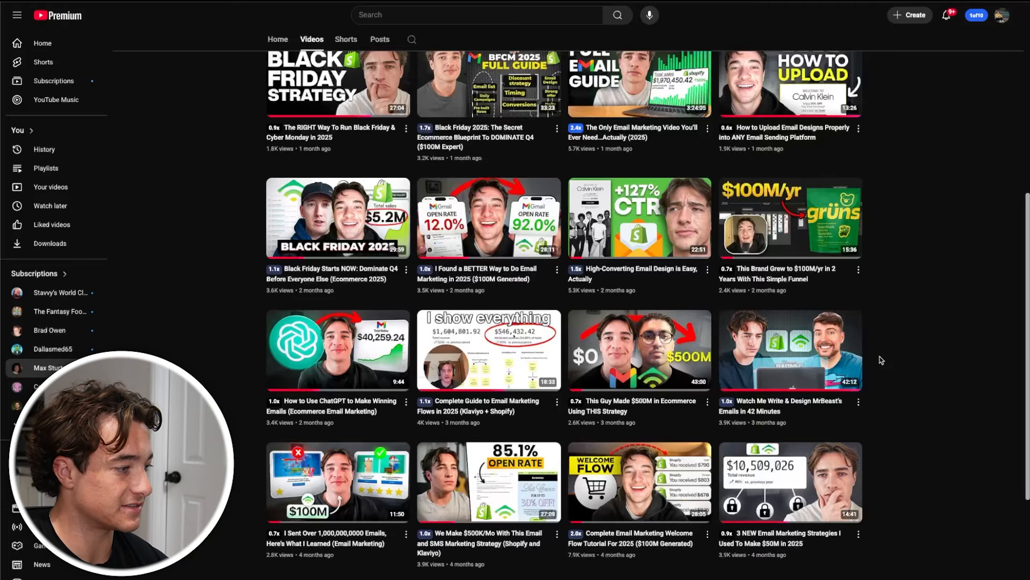
scroll(881, 361, down, 15)
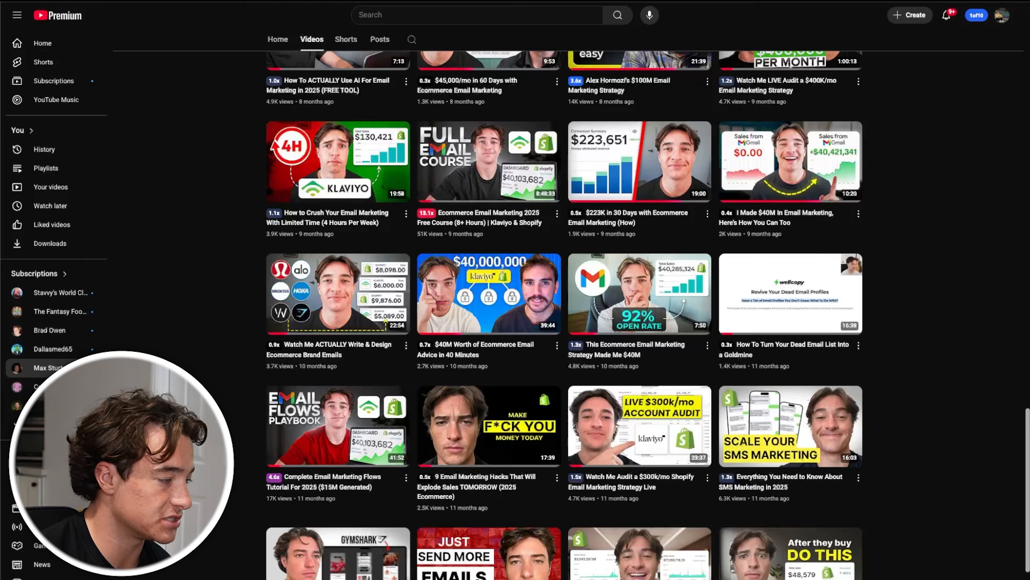
scroll(847, 370, up, 10)
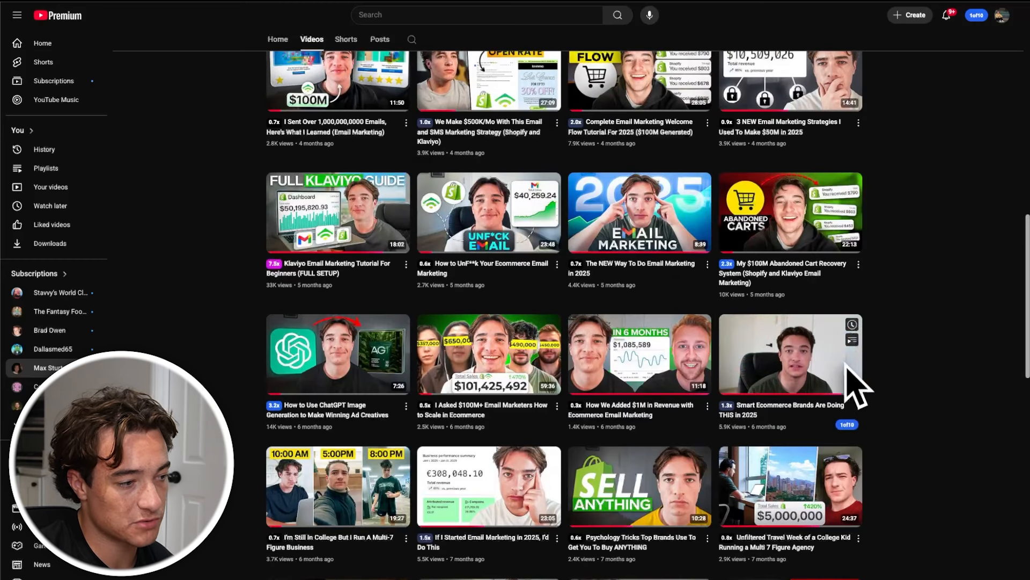
scroll(880, 426, up, 2)
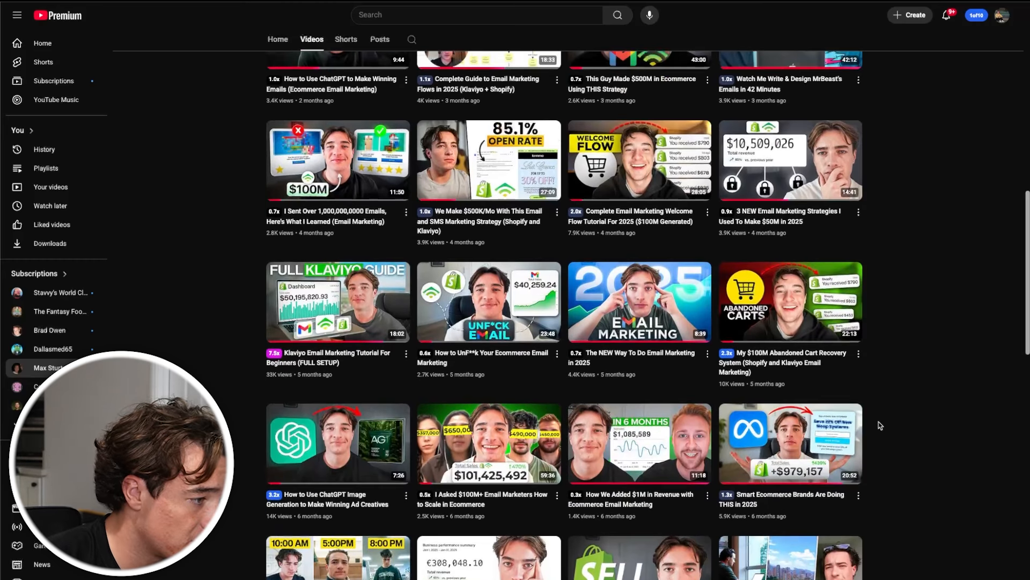
scroll(880, 425, up, 8)
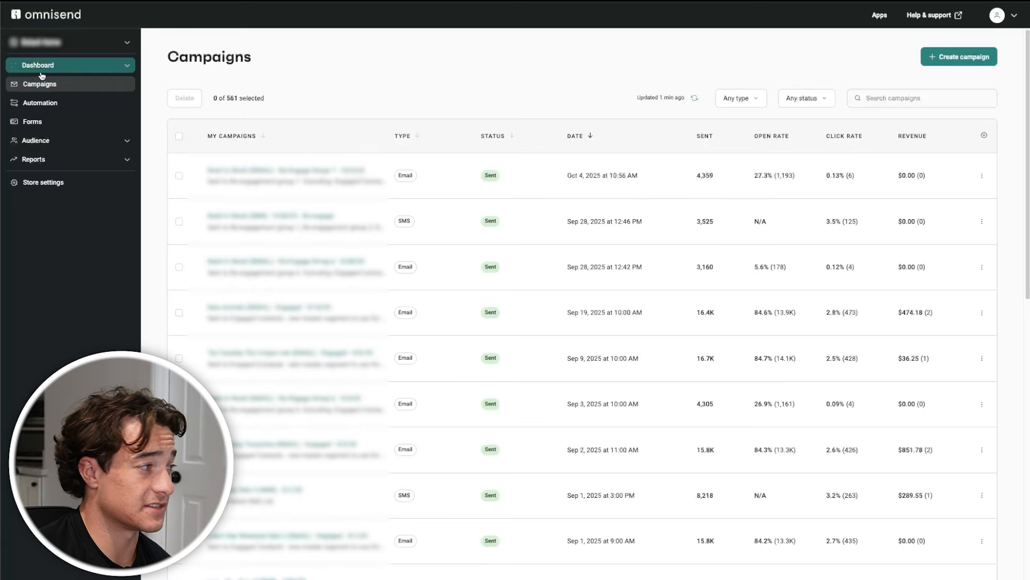
Return to the Omnisend dashboard and look through the plan features and FAQ on the Omnisend website
click(41, 73)
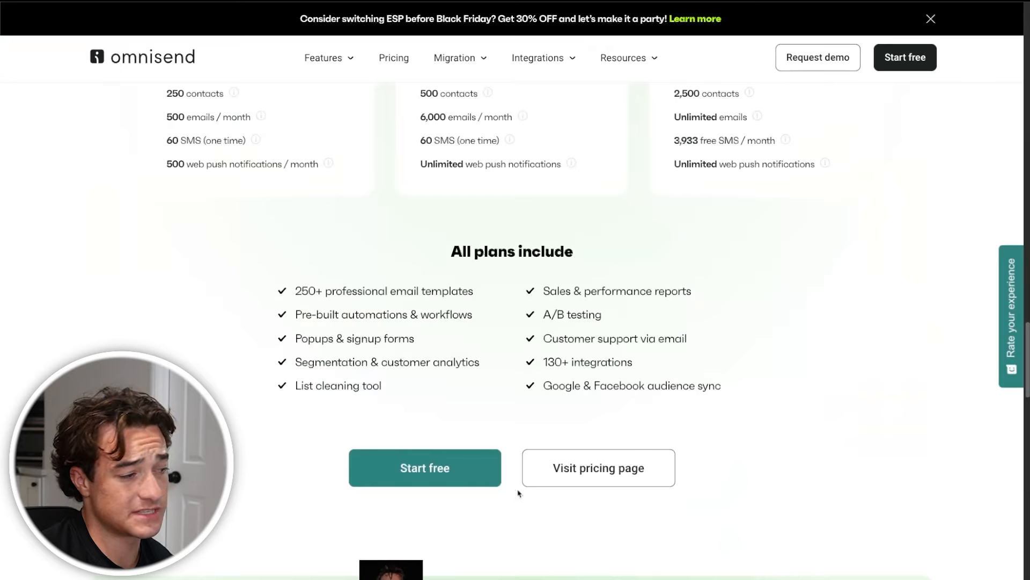
scroll(564, 492, down, 13)
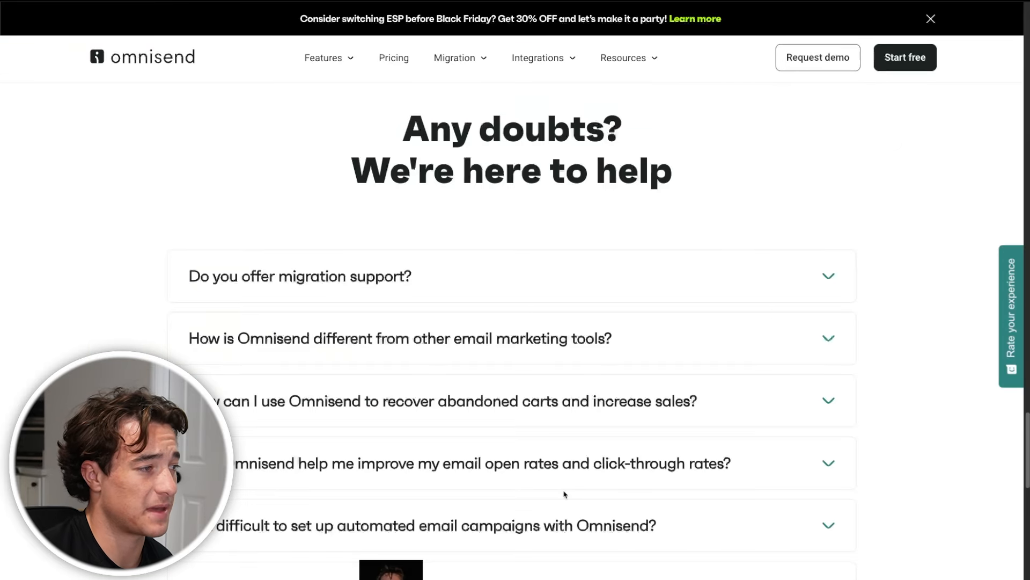
scroll(565, 494, up, 20)
scroll(566, 495, up, 3)
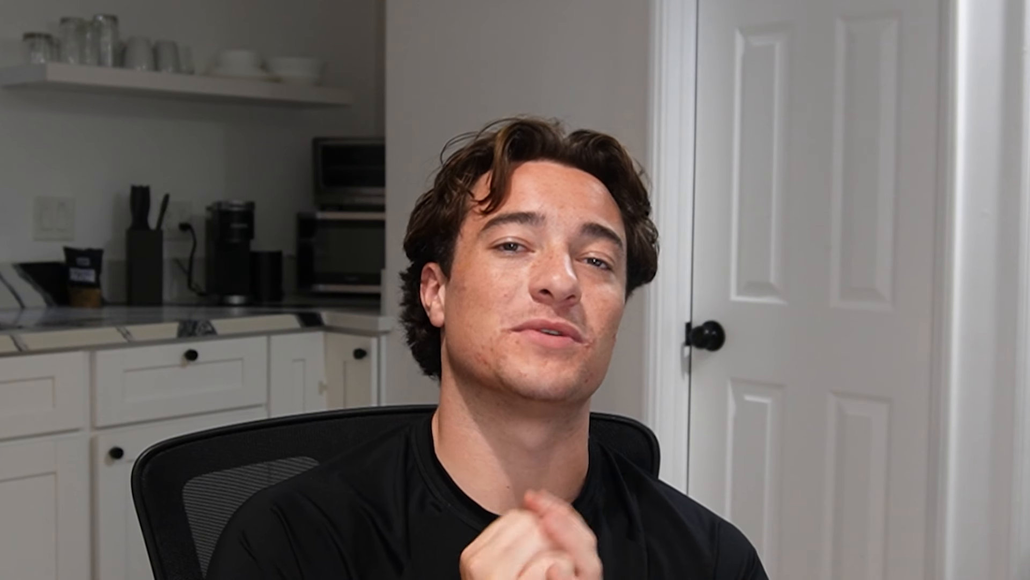